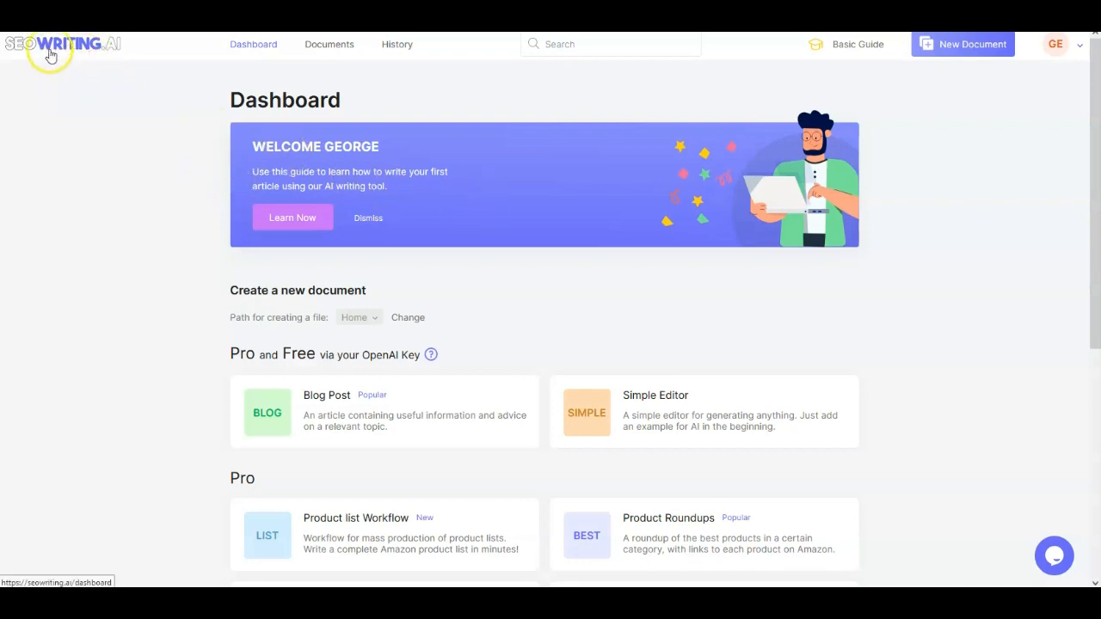
Look over the Pro and Free document types offered for creating a new document on the dashboard
{"action": "scroll", "coordinate": [80, 111], "scroll_direction": "down", "scroll_amount": 2}
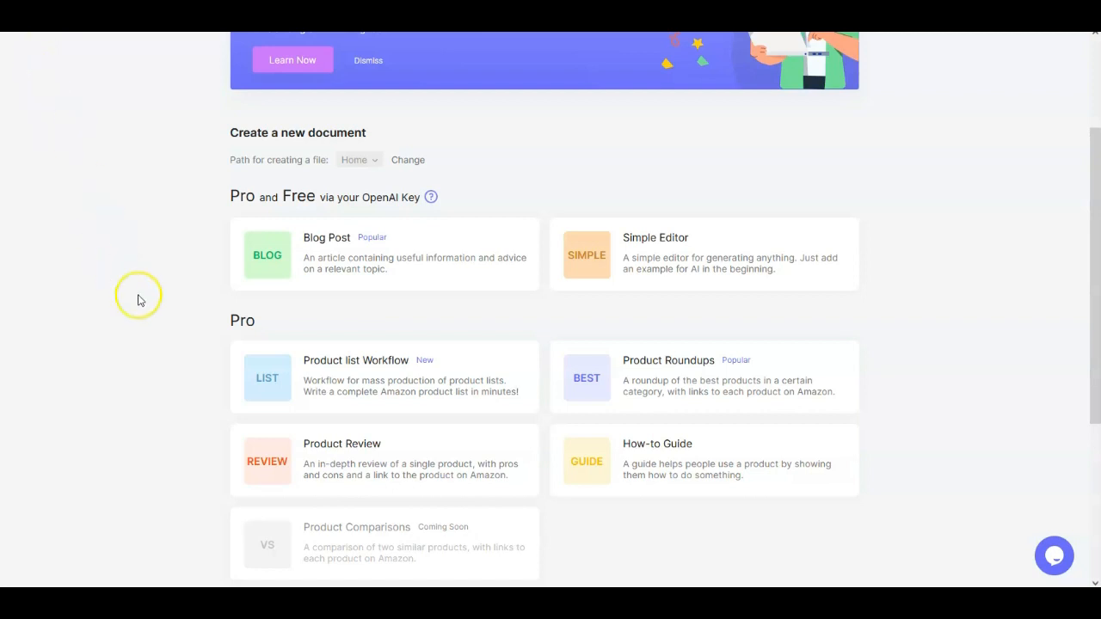
{"action": "left_click", "coordinate": [306, 462]}
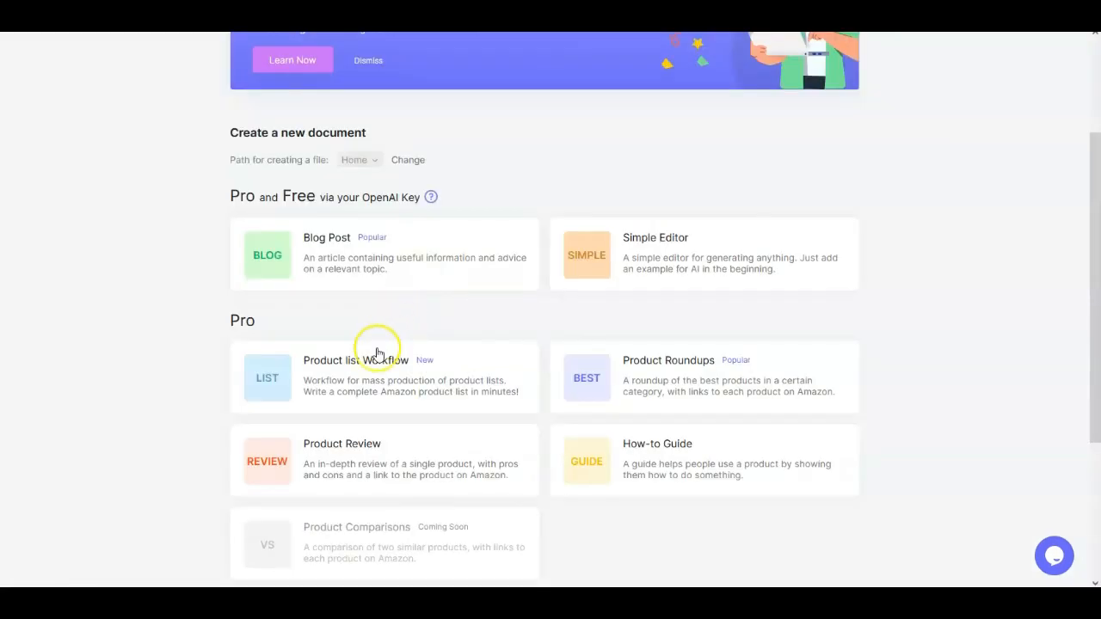
{"action": "left_click", "coordinate": [333, 447]}
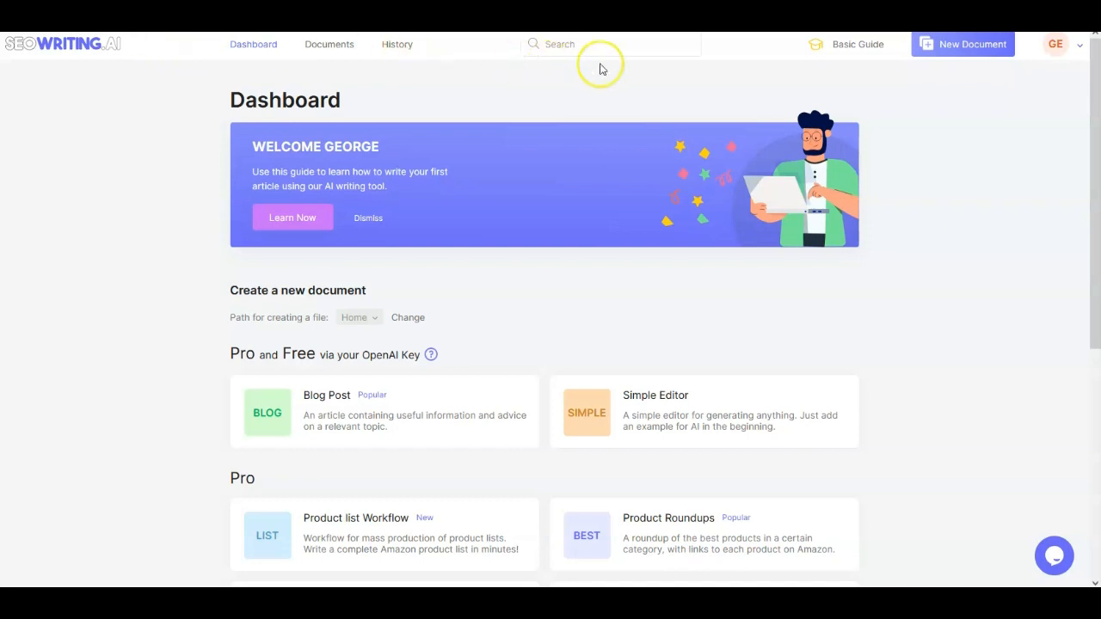
Open the WordPress plugin installation guide from the account's Integrations page
{"action": "left_click", "coordinate": [1057, 46]}
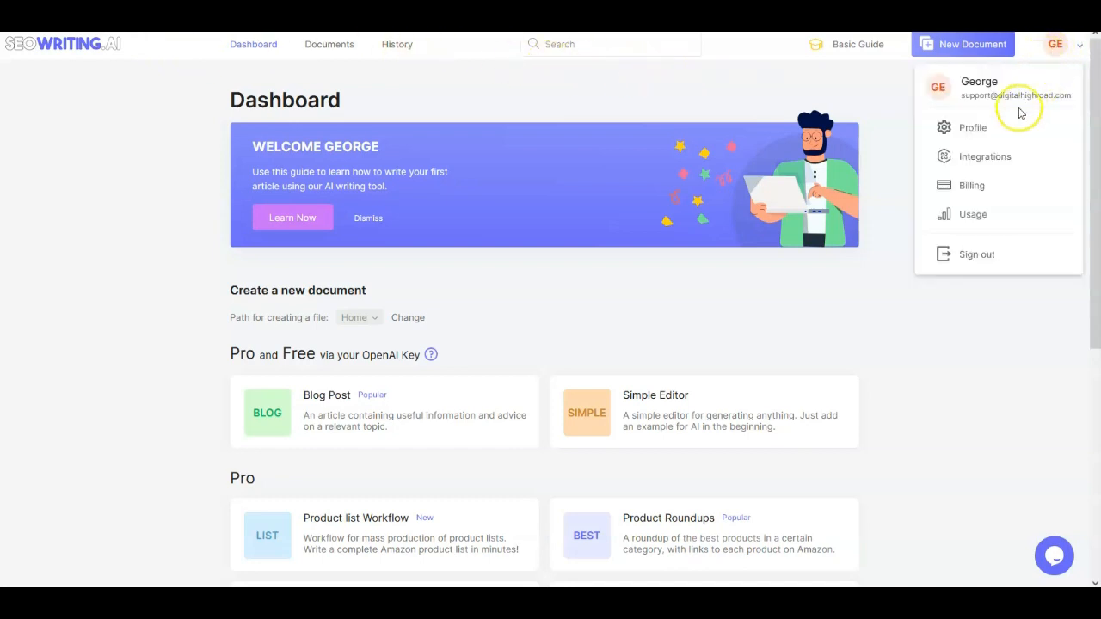
{"action": "left_click", "coordinate": [973, 160]}
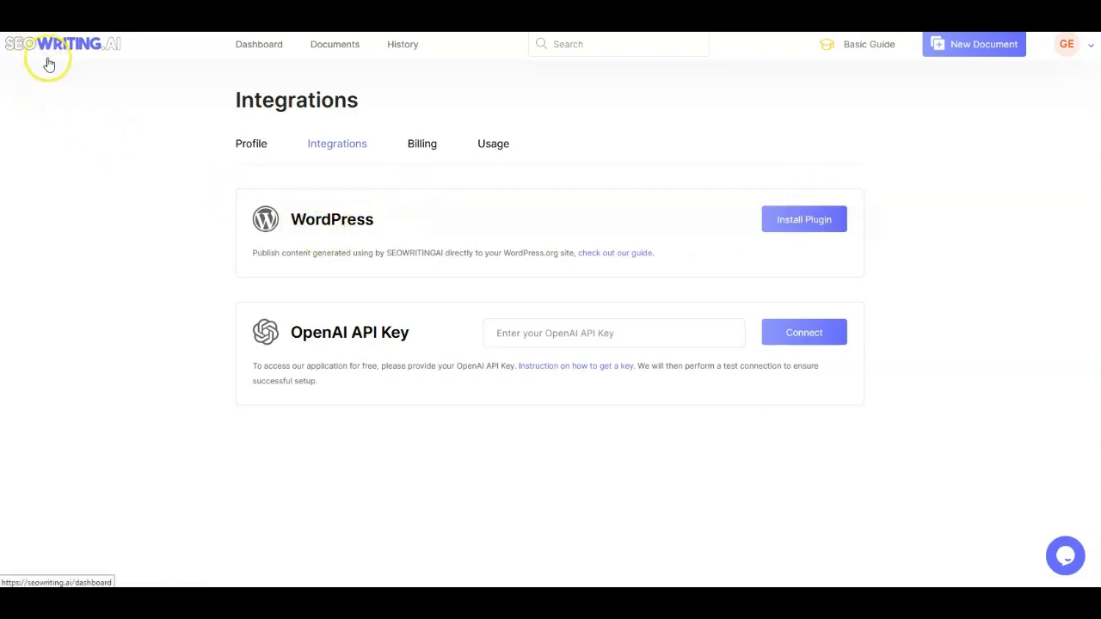
{"action": "left_click", "coordinate": [804, 225]}
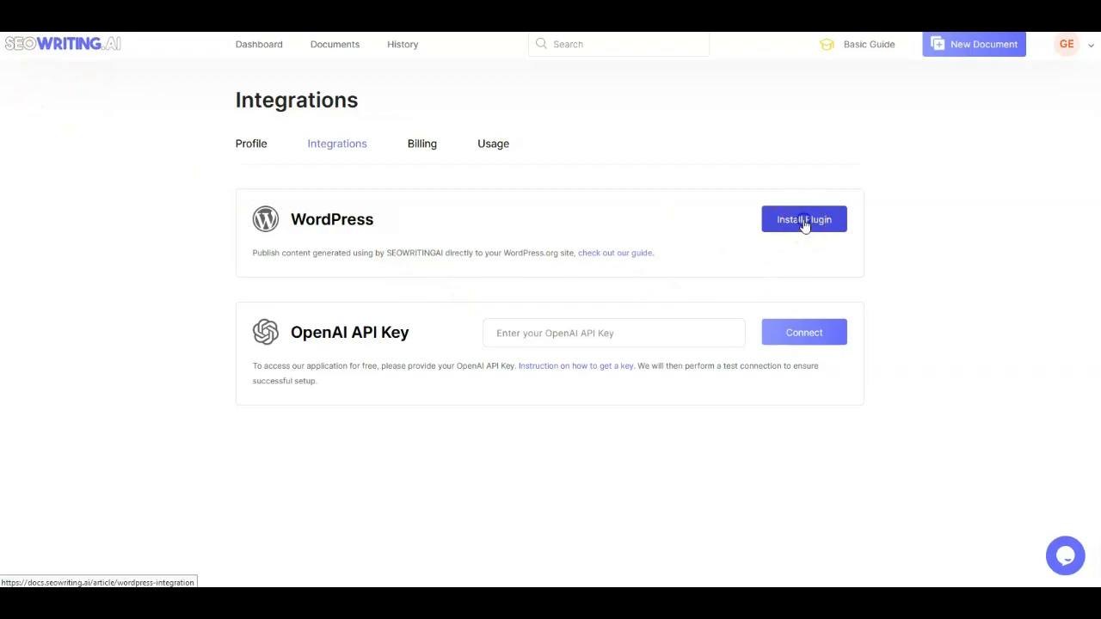
Read the WordPress connection guide, including the compatibility table and the plugin installation instructions
{"action": "scroll", "coordinate": [721, 265], "scroll_direction": "down", "scroll_amount": 1}
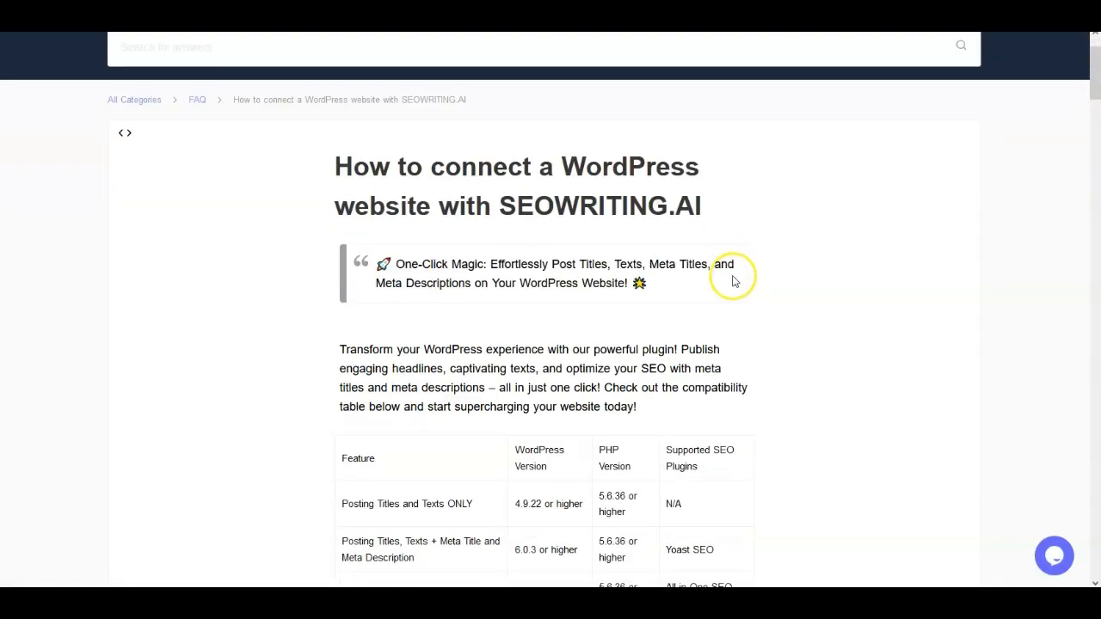
{"action": "scroll", "coordinate": [731, 277], "scroll_direction": "down", "scroll_amount": 1}
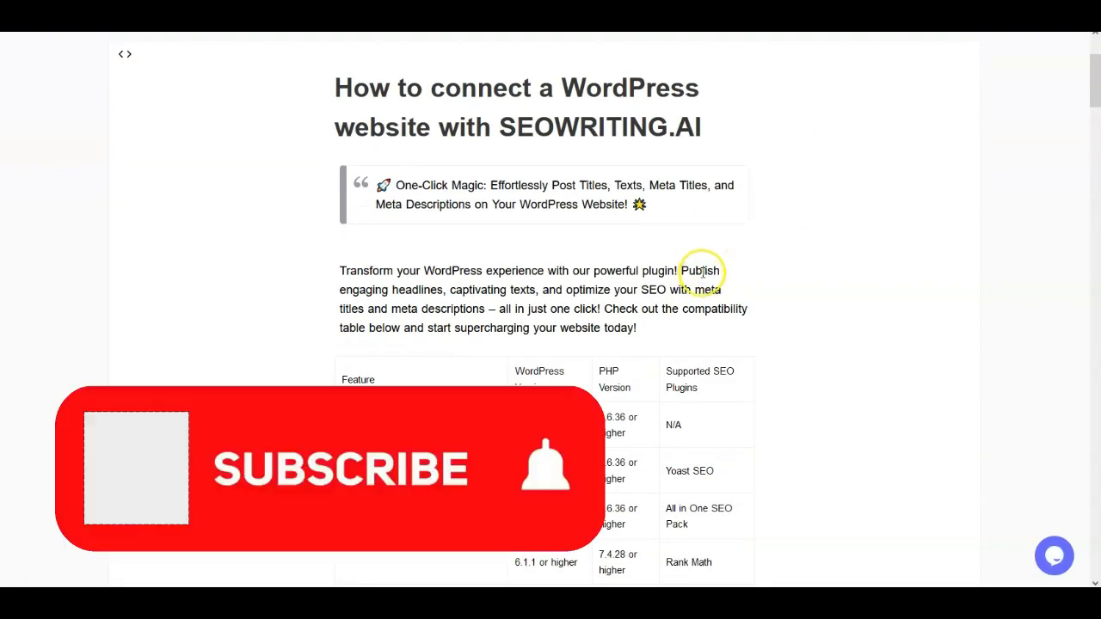
{"action": "scroll", "coordinate": [728, 285], "scroll_direction": "down", "scroll_amount": 4}
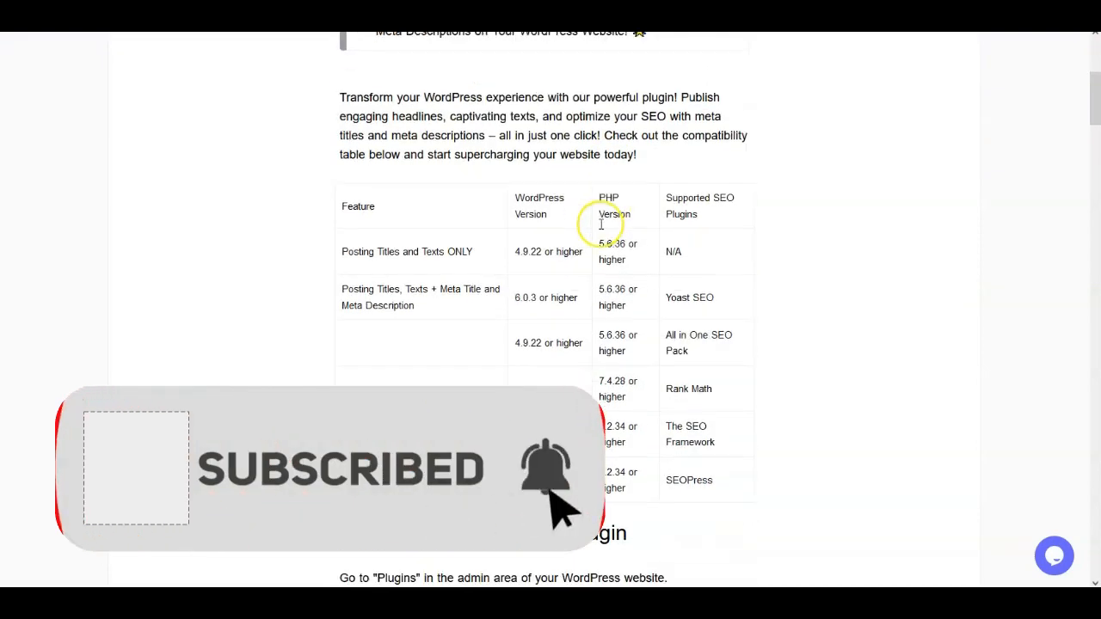
{"action": "scroll", "coordinate": [581, 243], "scroll_direction": "down", "scroll_amount": 7}
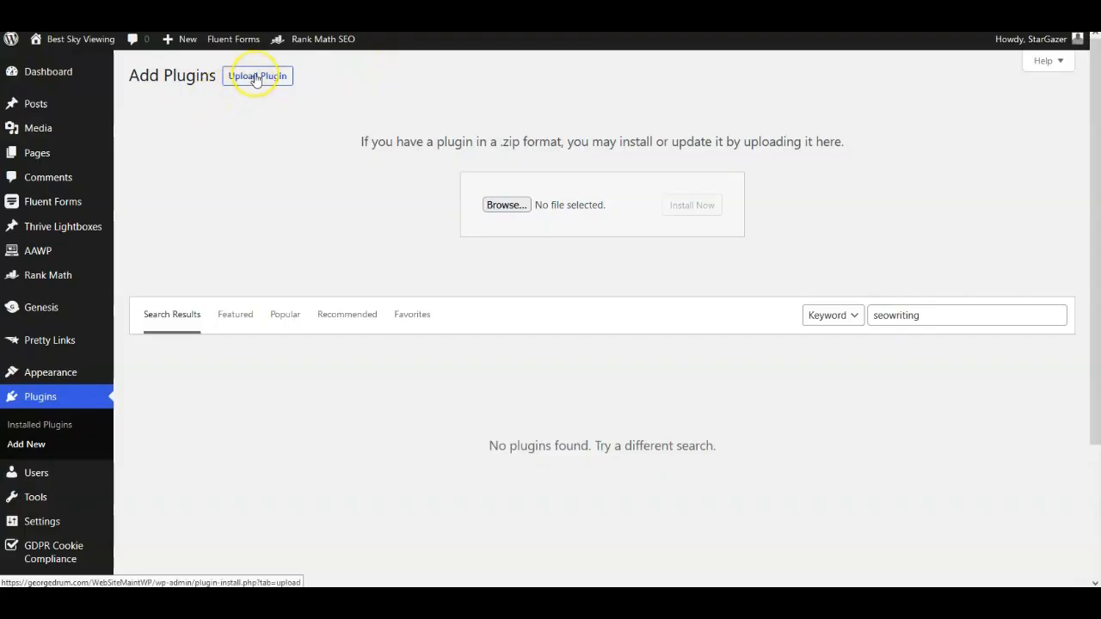
On the WordPress site, choose NEW 04 17 2023 wp-seowriting.zip from the 1X 1X NEW 2018 thru 2021 PLUGINS folder as the plugin upload
{"action": "left_click", "coordinate": [256, 77]}
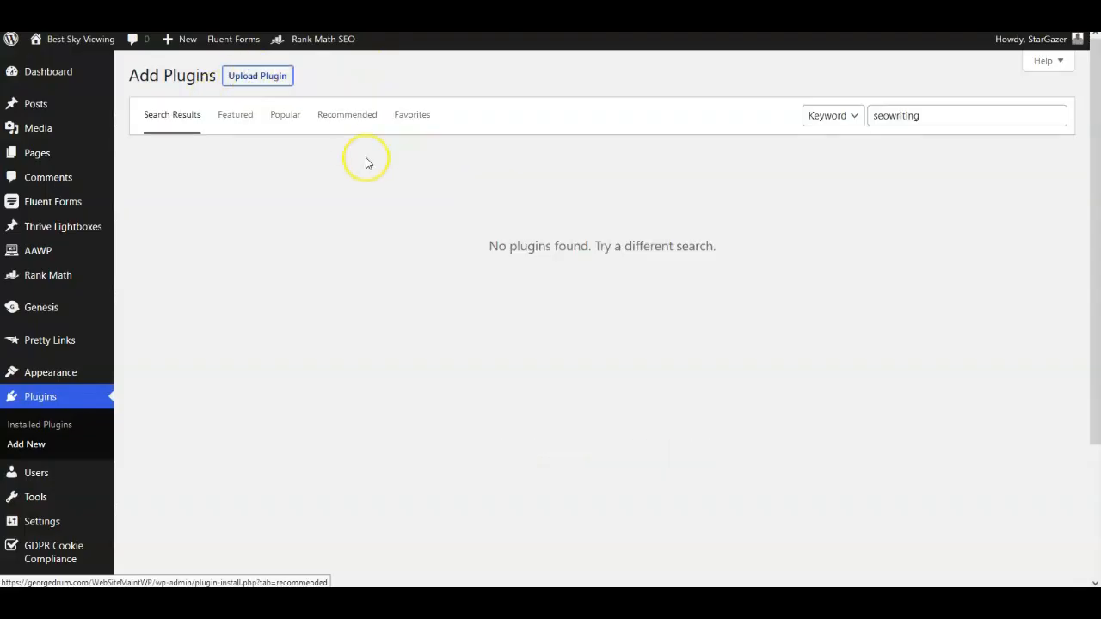
{"action": "left_click", "coordinate": [252, 77]}
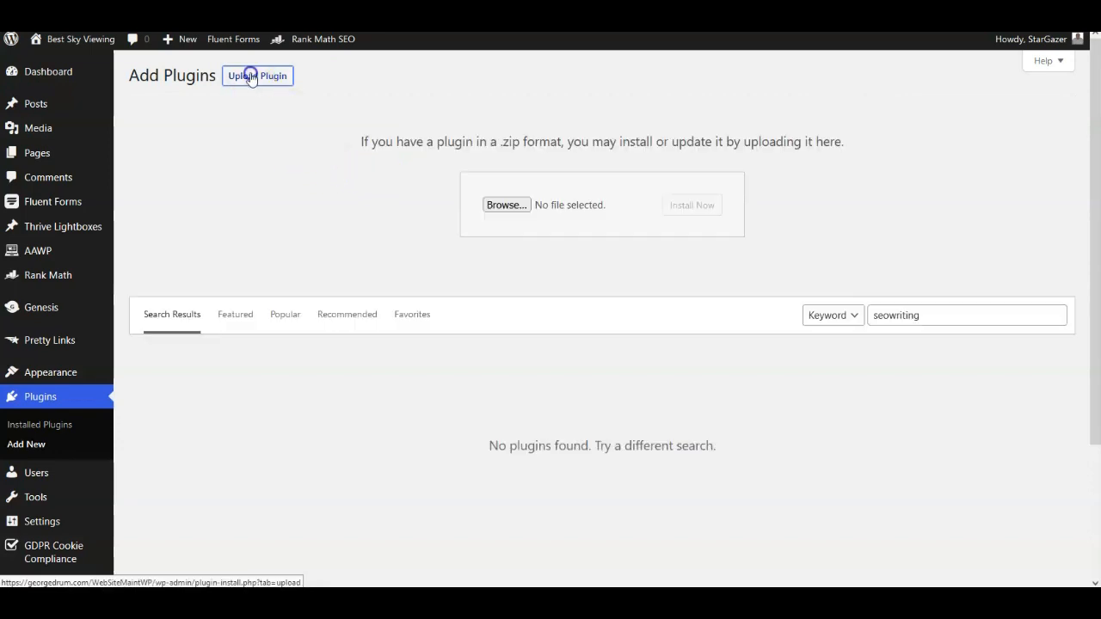
{"action": "left_click", "coordinate": [496, 209]}
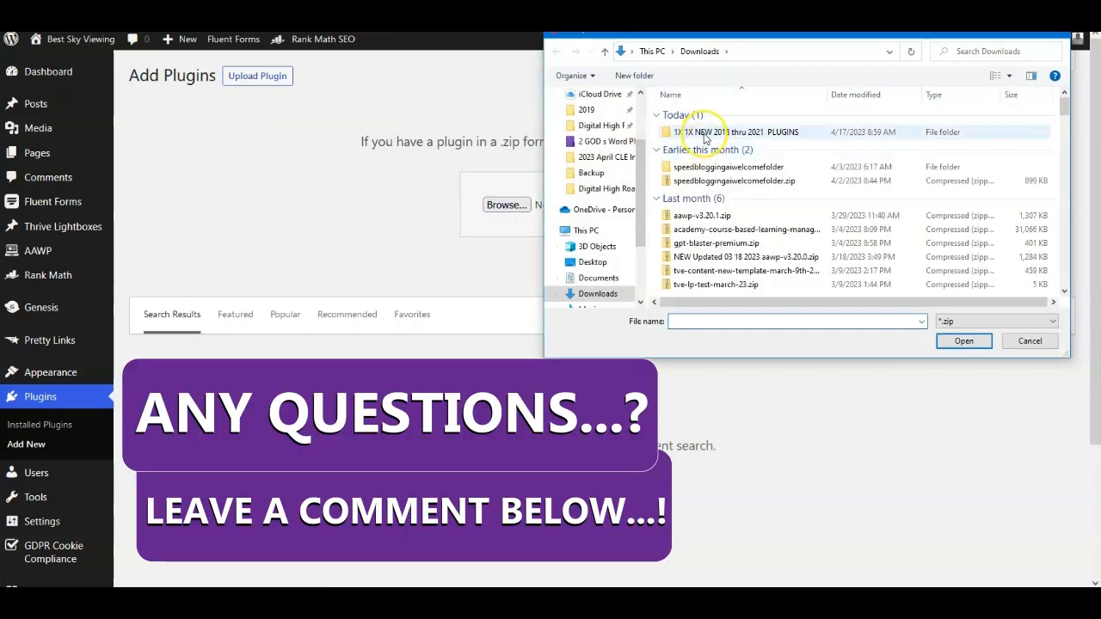
{"action": "double_click", "coordinate": [702, 130]}
{"action": "scroll", "coordinate": [705, 292], "scroll_direction": "down", "scroll_amount": 5}
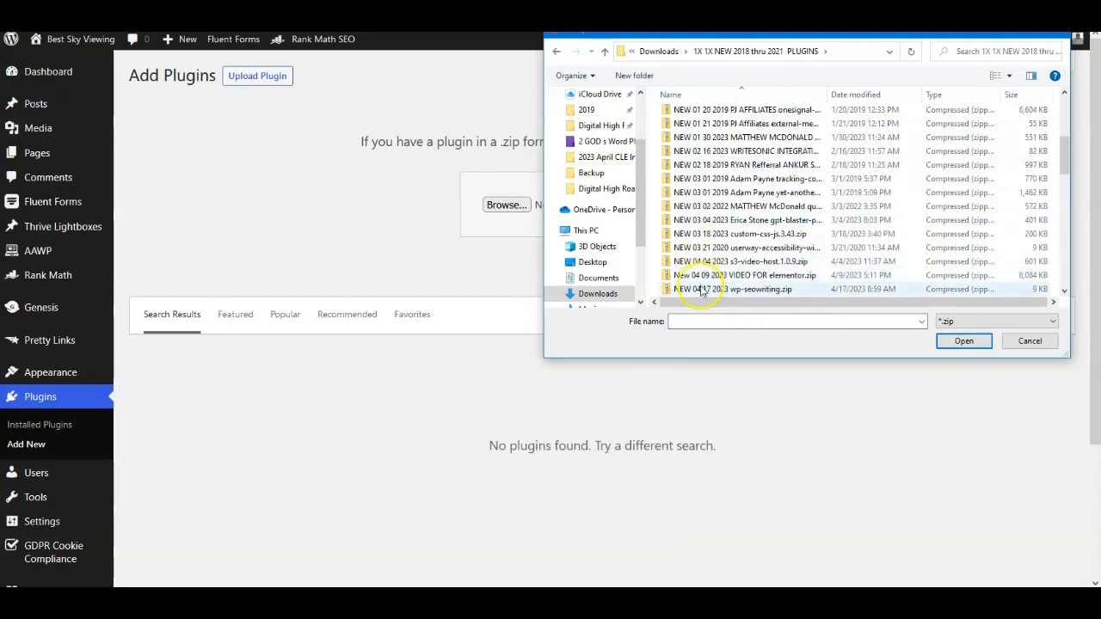
{"action": "left_click", "coordinate": [704, 291]}
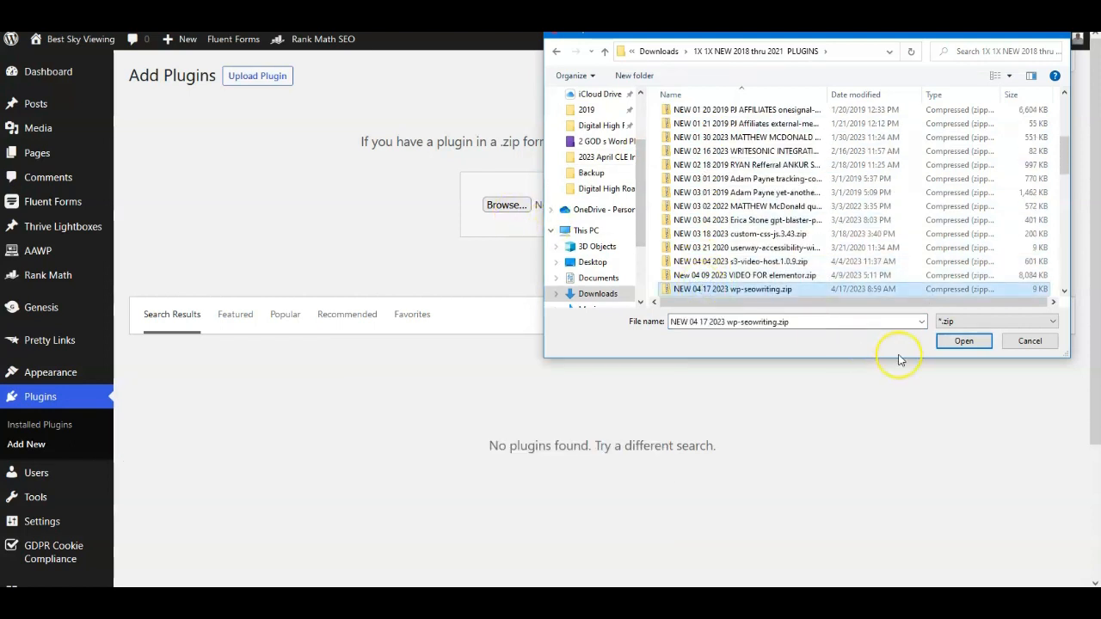
{"action": "left_click", "coordinate": [965, 341]}
Install and activate the chosen plugin, and locate SEOWriting among the installed plugins
{"action": "left_click", "coordinate": [717, 207]}
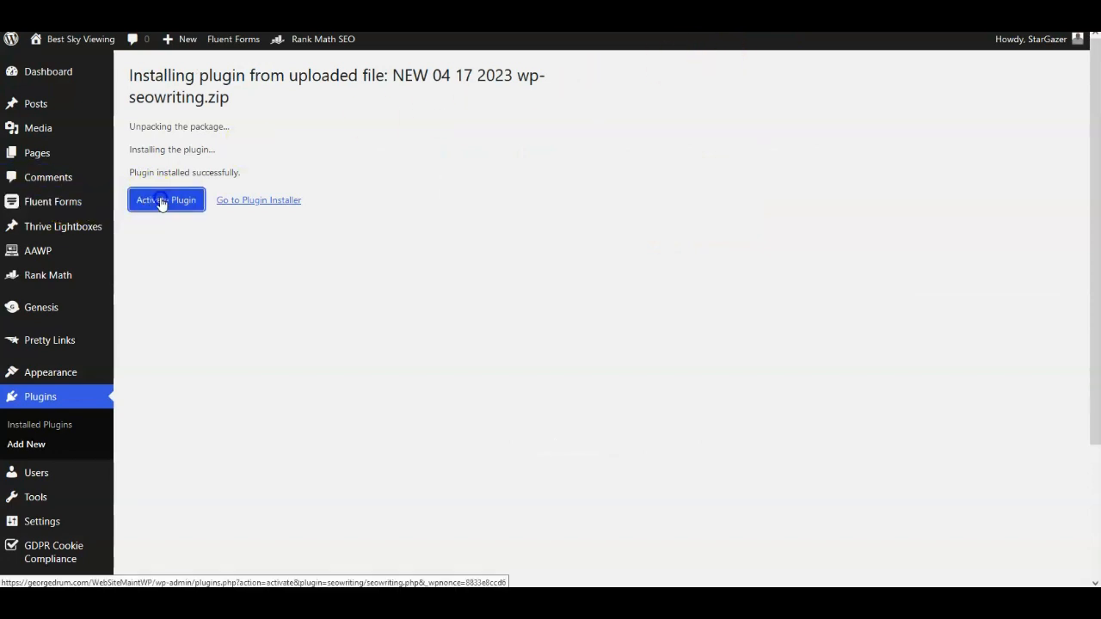
{"action": "left_click", "coordinate": [160, 201]}
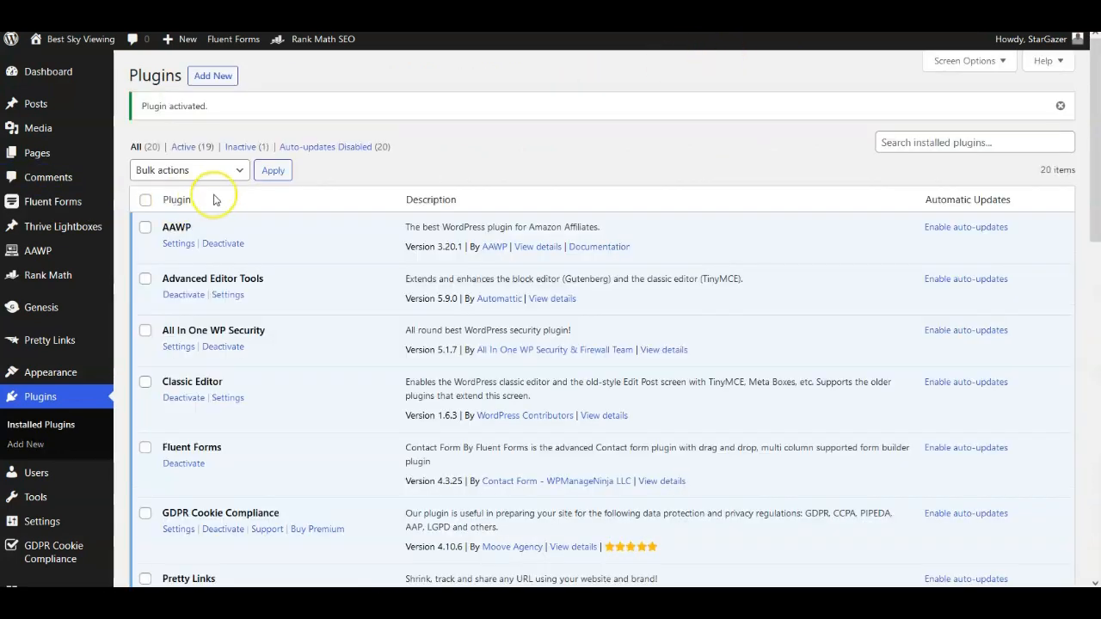
{"action": "scroll", "coordinate": [206, 374], "scroll_direction": "down", "scroll_amount": 5}
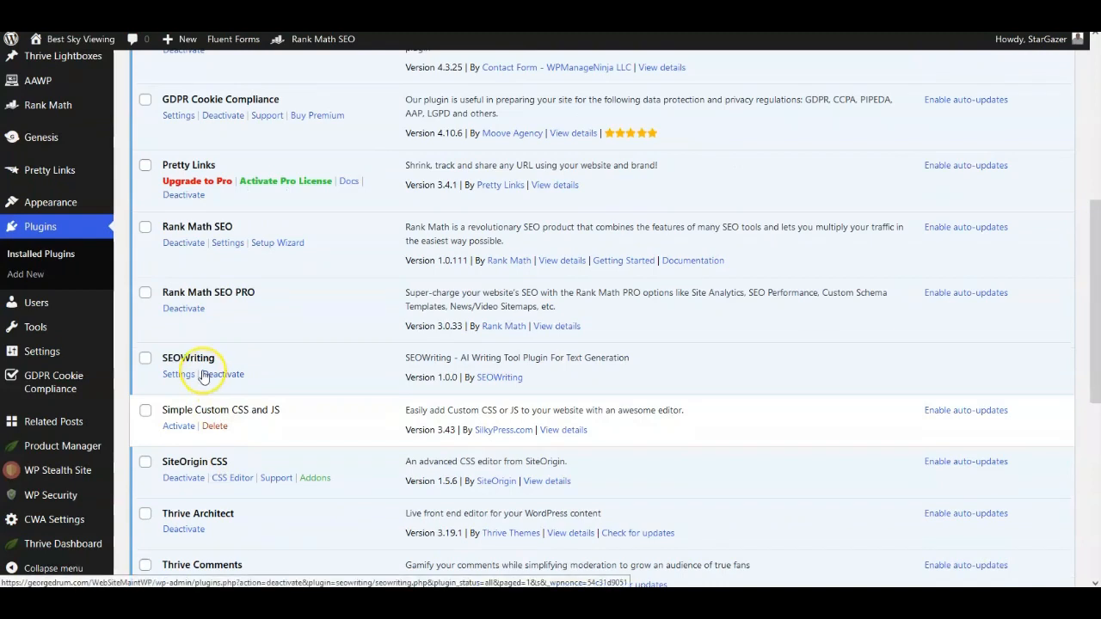
{"action": "mouse_move", "coordinate": [47, 175]}
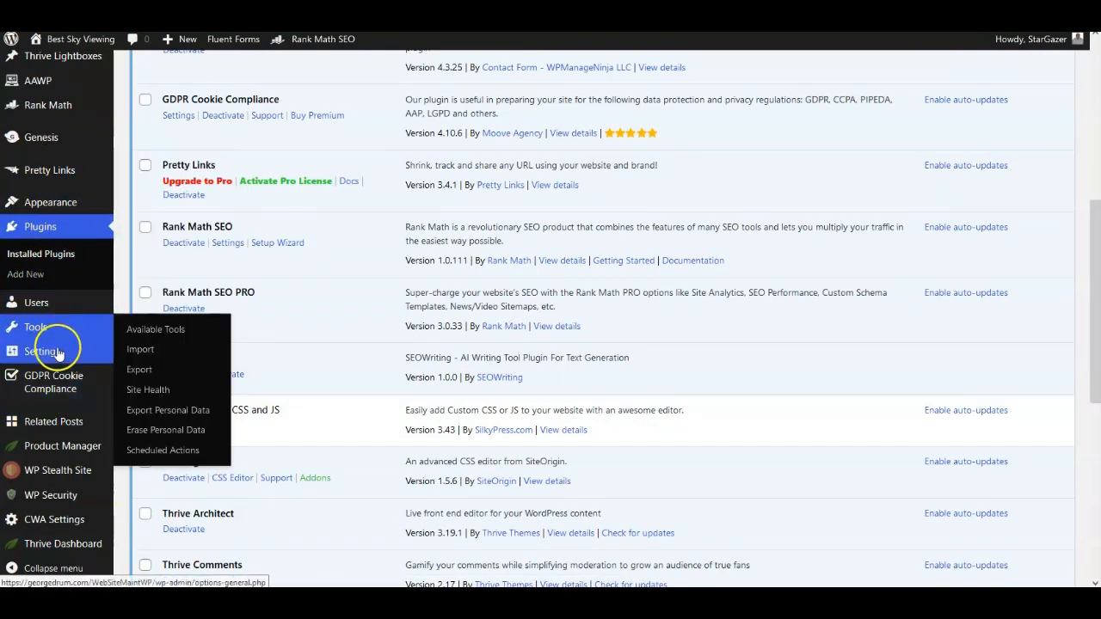
{"action": "left_click", "coordinate": [151, 495]}
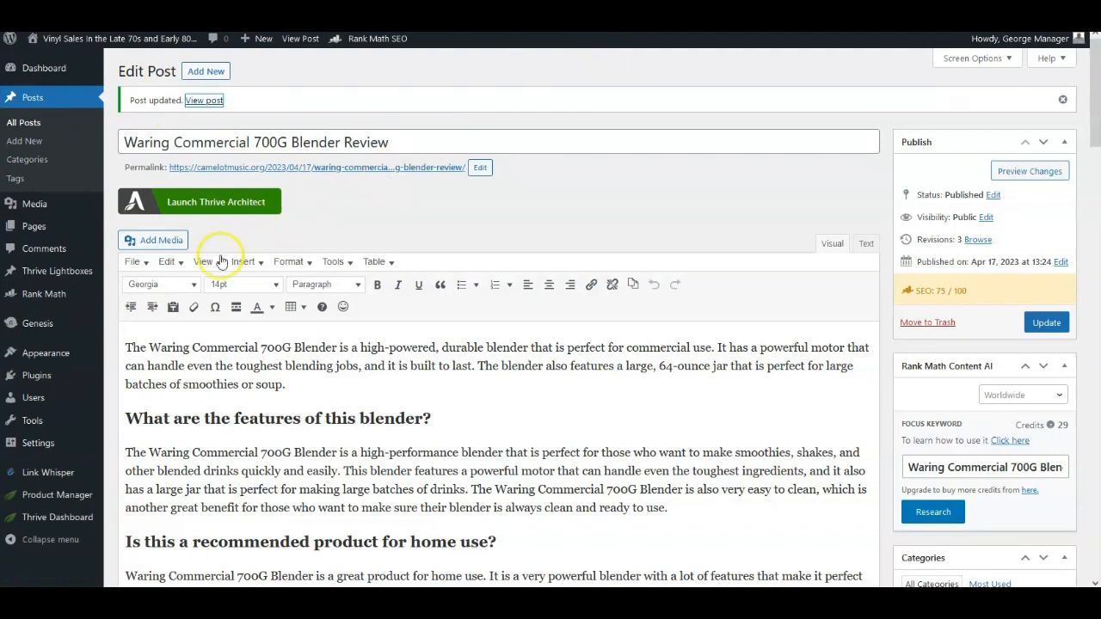
Review the Waring Commercial 700G Blender Review post in the WordPress editor and on the published site
{"action": "mouse_move", "coordinate": [97, 361]}
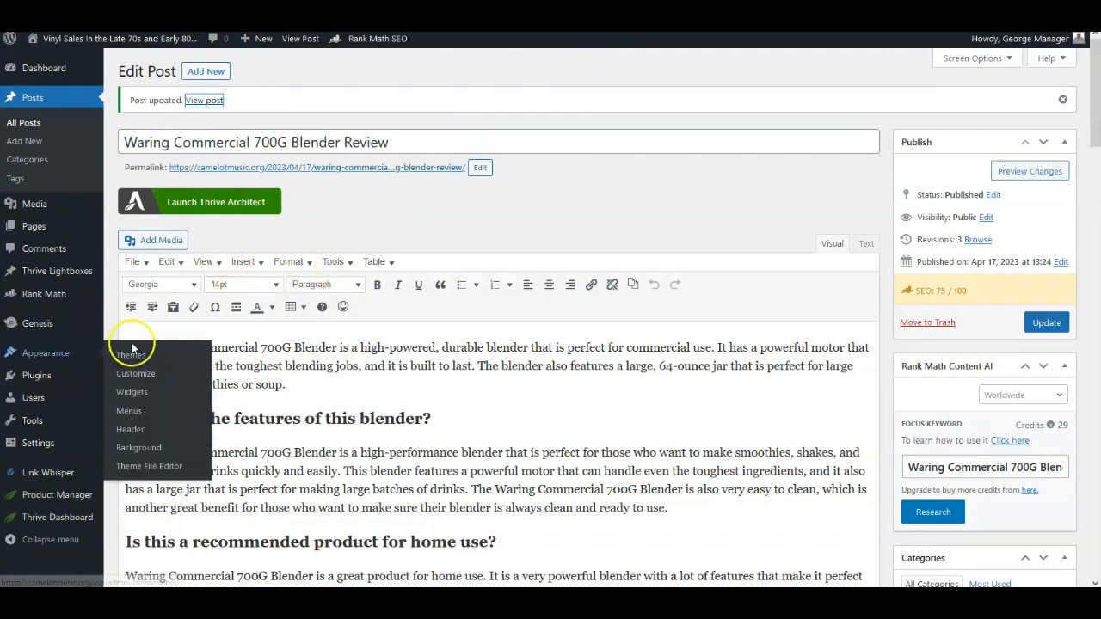
{"action": "scroll", "coordinate": [440, 387], "scroll_direction": "down", "scroll_amount": 1}
{"action": "scroll", "coordinate": [441, 387], "scroll_direction": "down", "scroll_amount": 5}
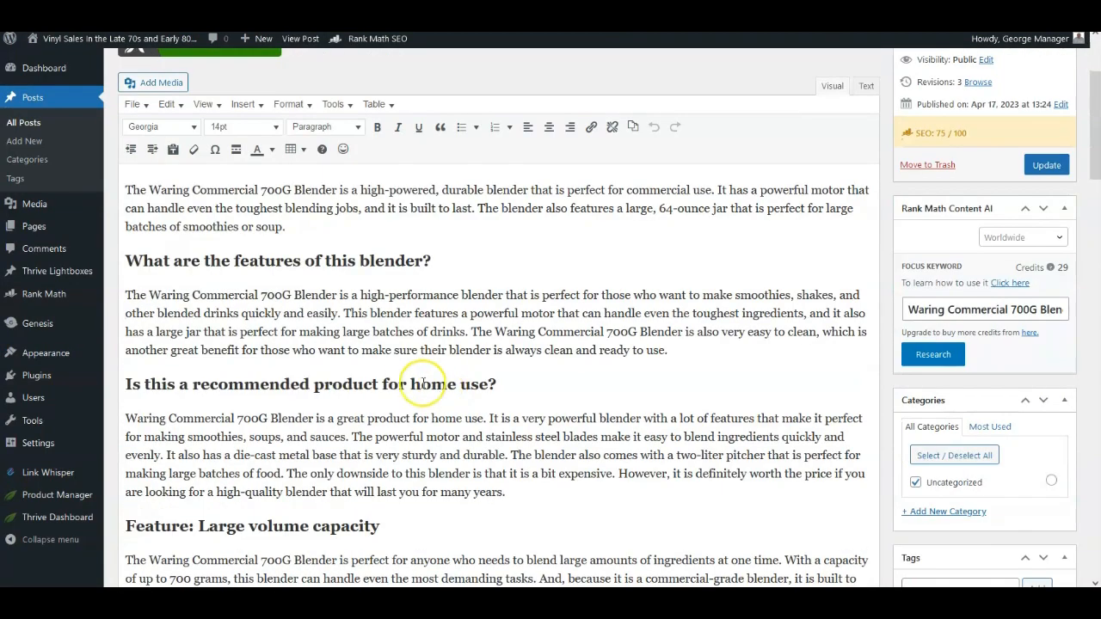
{"action": "scroll", "coordinate": [430, 323], "scroll_direction": "down", "scroll_amount": 3}
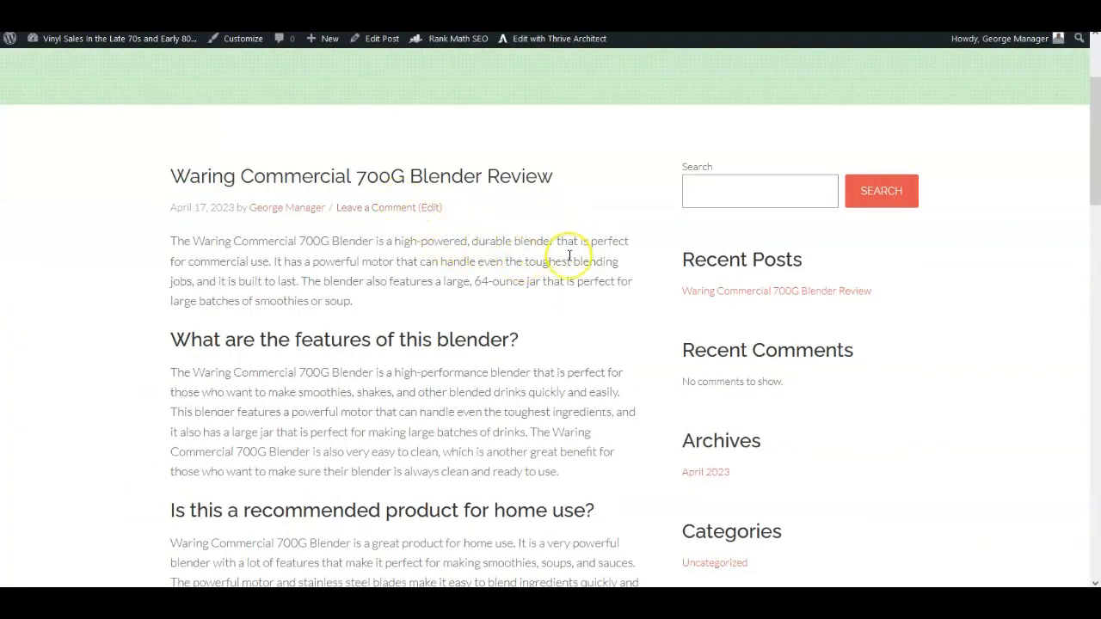
{"action": "scroll", "coordinate": [534, 262], "scroll_direction": "down", "scroll_amount": 3}
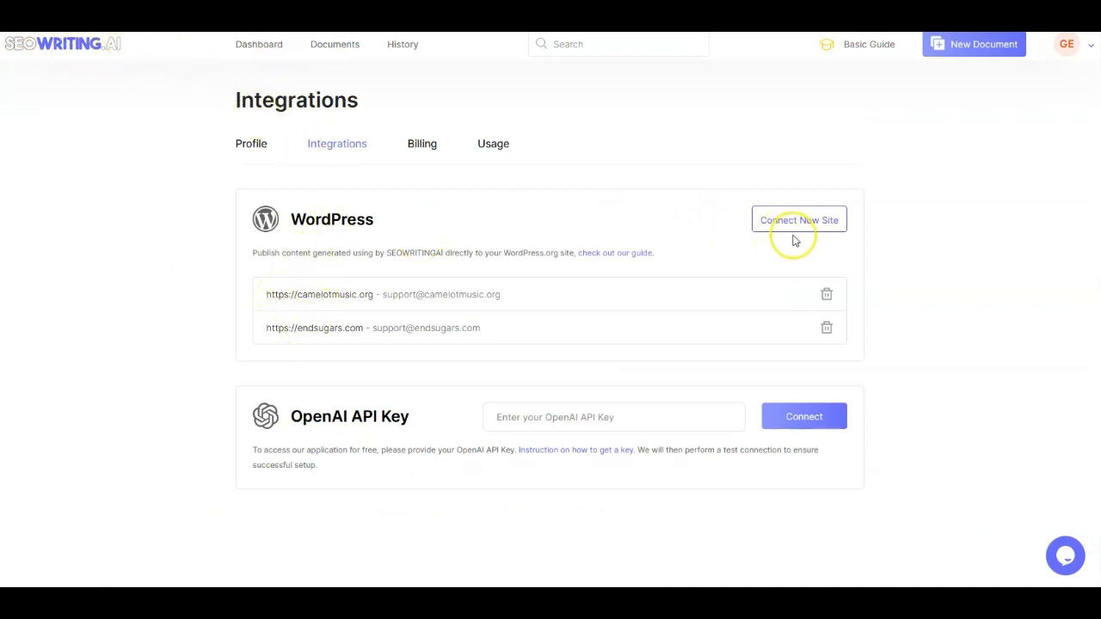
Switch to SEOWRITING.AI and open the account's Integrations page with the connected WordPress sites
{"action": "left_click", "coordinate": [1066, 44]}
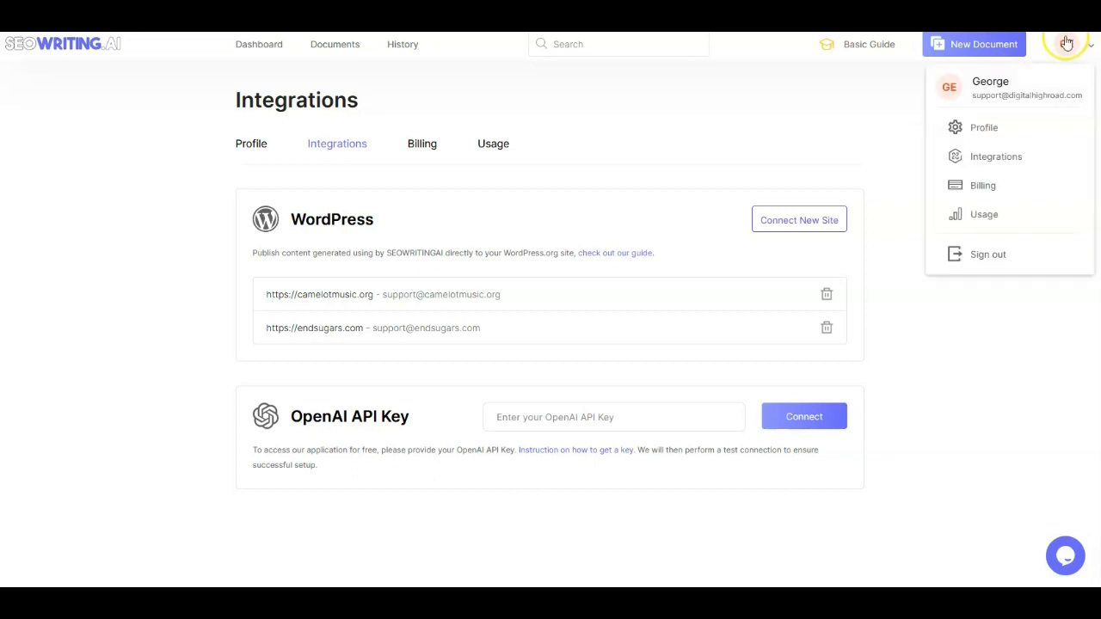
{"action": "left_click", "coordinate": [999, 157]}
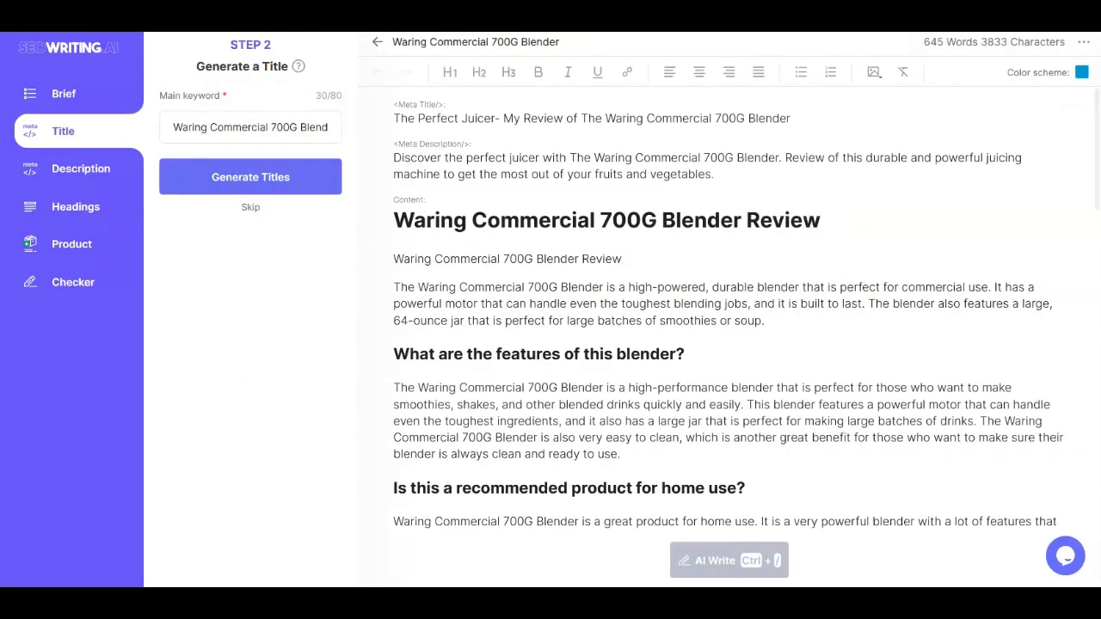
Read through the Waring Commercial 700G Blender document, from its meta title and description to the product section
{"action": "scroll", "coordinate": [567, 158], "scroll_direction": "down", "scroll_amount": 1}
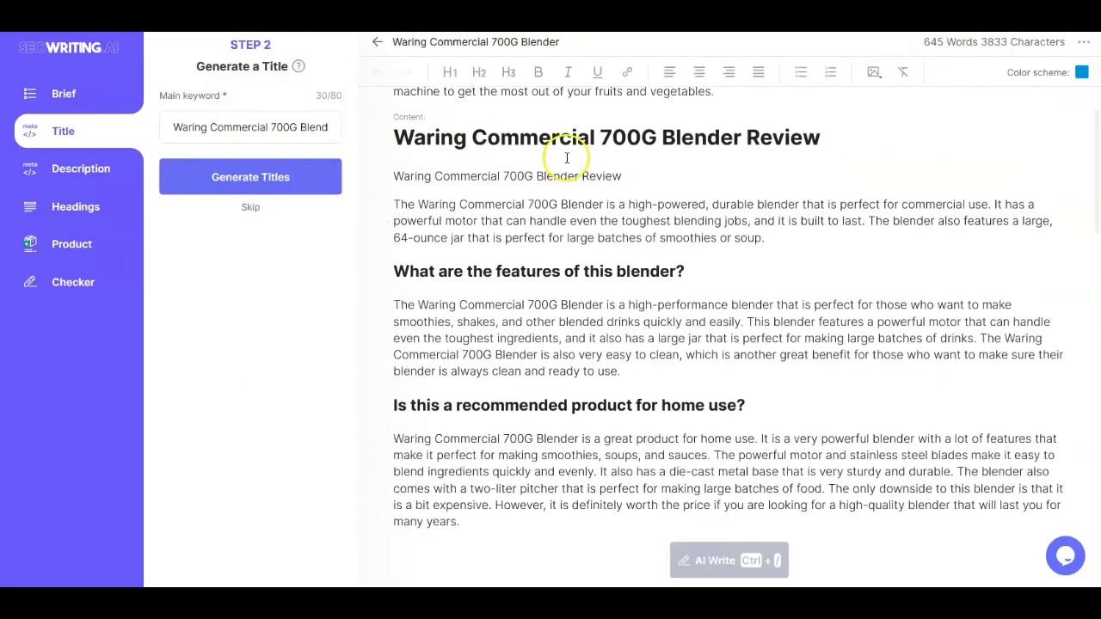
{"action": "scroll", "coordinate": [567, 157], "scroll_direction": "down", "scroll_amount": 2}
{"action": "scroll", "coordinate": [564, 164], "scroll_direction": "up", "scroll_amount": 3}
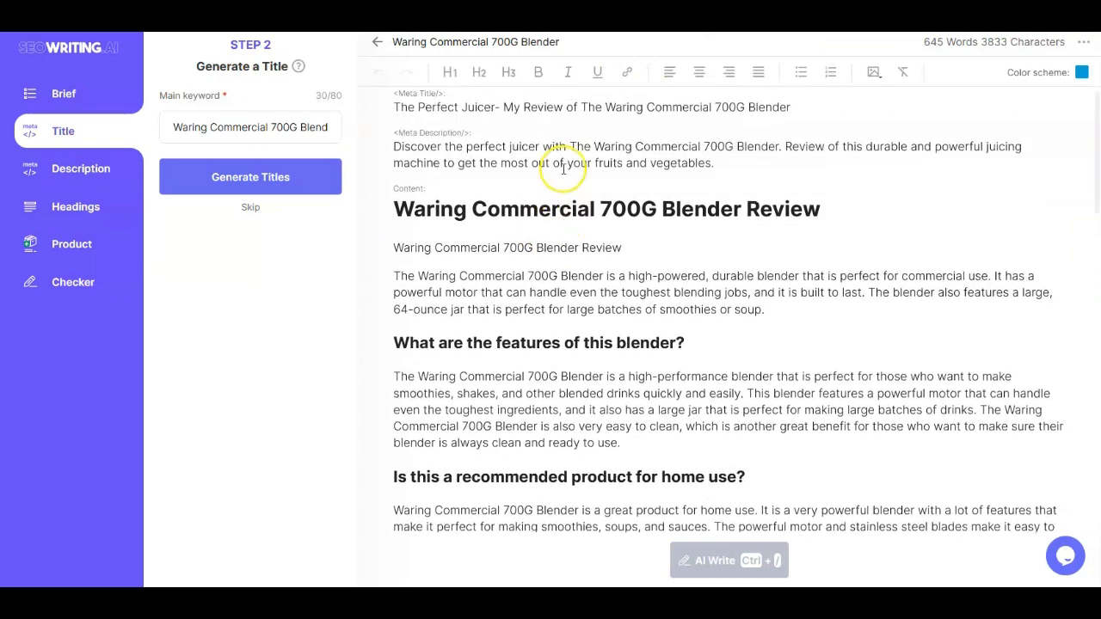
{"action": "scroll", "coordinate": [627, 113], "scroll_direction": "down", "scroll_amount": 2}
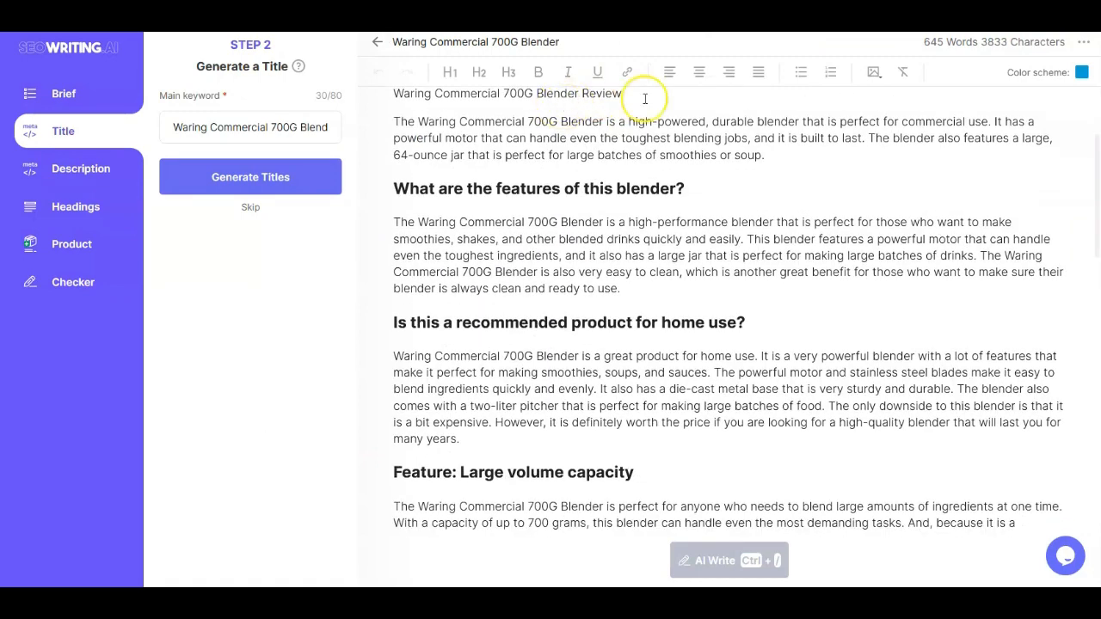
{"action": "scroll", "coordinate": [536, 184], "scroll_direction": "down", "scroll_amount": 1}
{"action": "scroll", "coordinate": [535, 185], "scroll_direction": "down", "scroll_amount": 2}
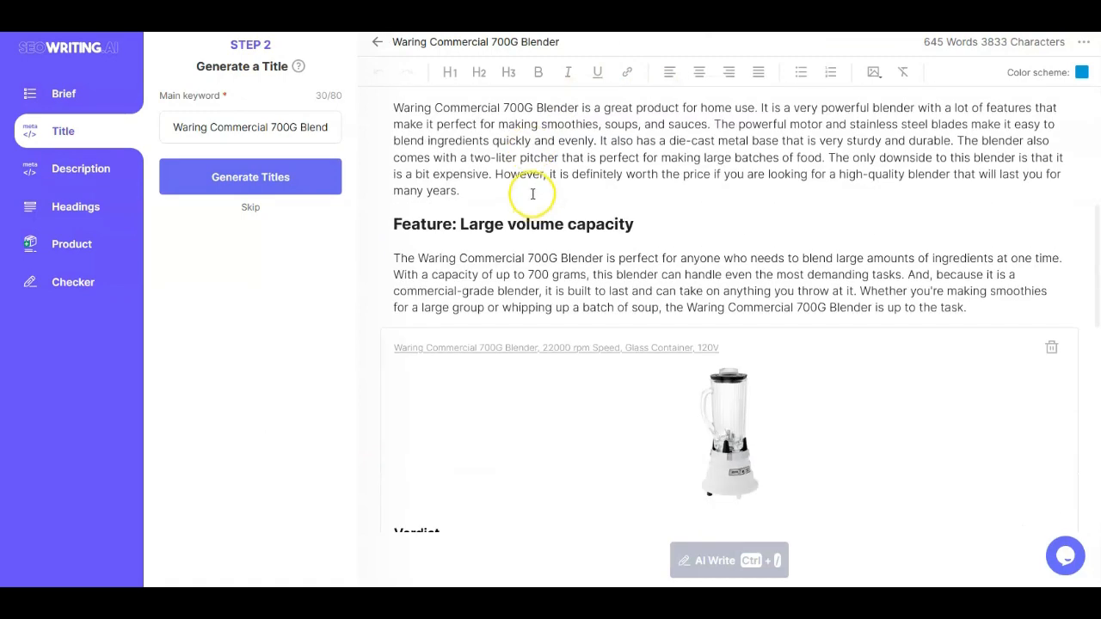
{"action": "scroll", "coordinate": [532, 195], "scroll_direction": "down", "scroll_amount": 2}
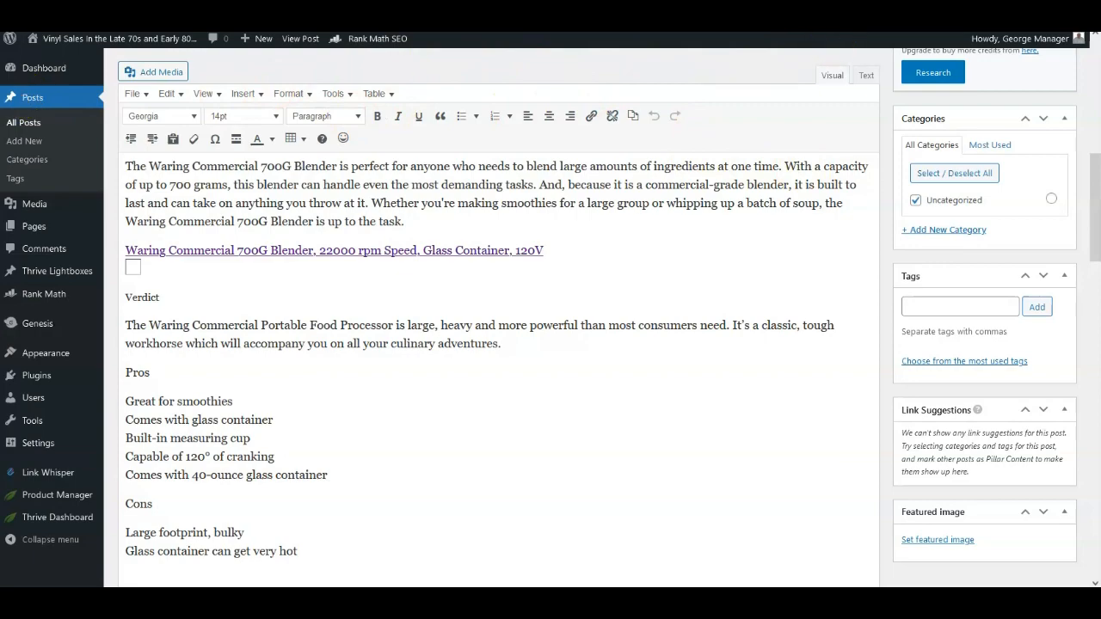
Switch to the SEOWRITING.AI dashboard and examine the document types, last documents and plan usage
{"action": "key", "text": "ctrl+Tab"}
{"action": "key", "text": "ctrl+Tab"}
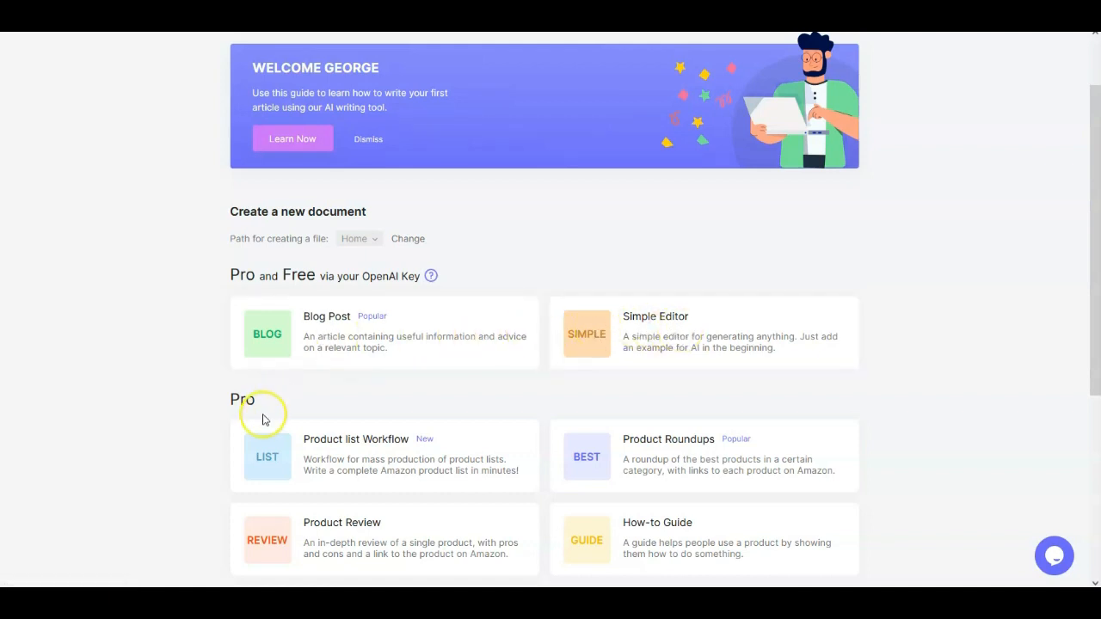
{"action": "scroll", "coordinate": [324, 430], "scroll_direction": "down", "scroll_amount": 2}
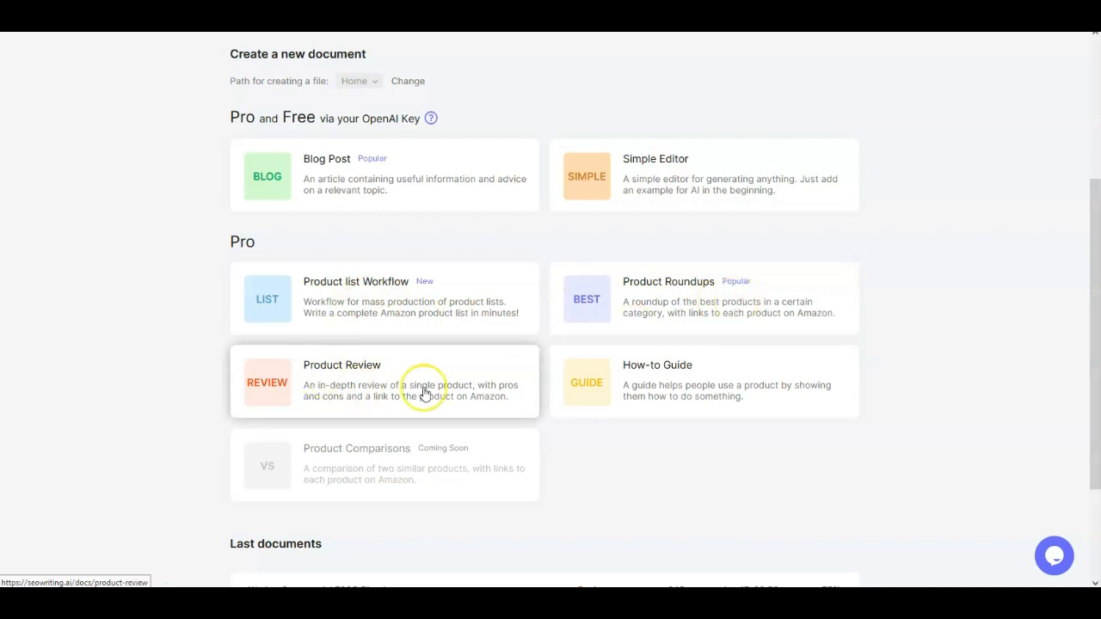
{"action": "scroll", "coordinate": [362, 390], "scroll_direction": "down", "scroll_amount": 1}
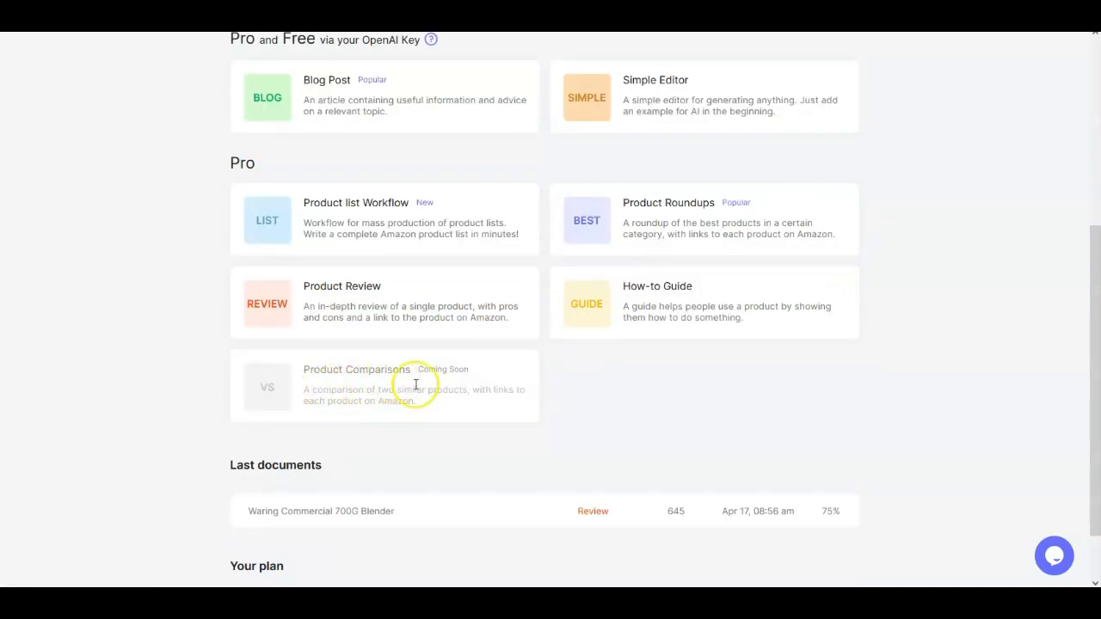
{"action": "scroll", "coordinate": [430, 418], "scroll_direction": "down", "scroll_amount": 1}
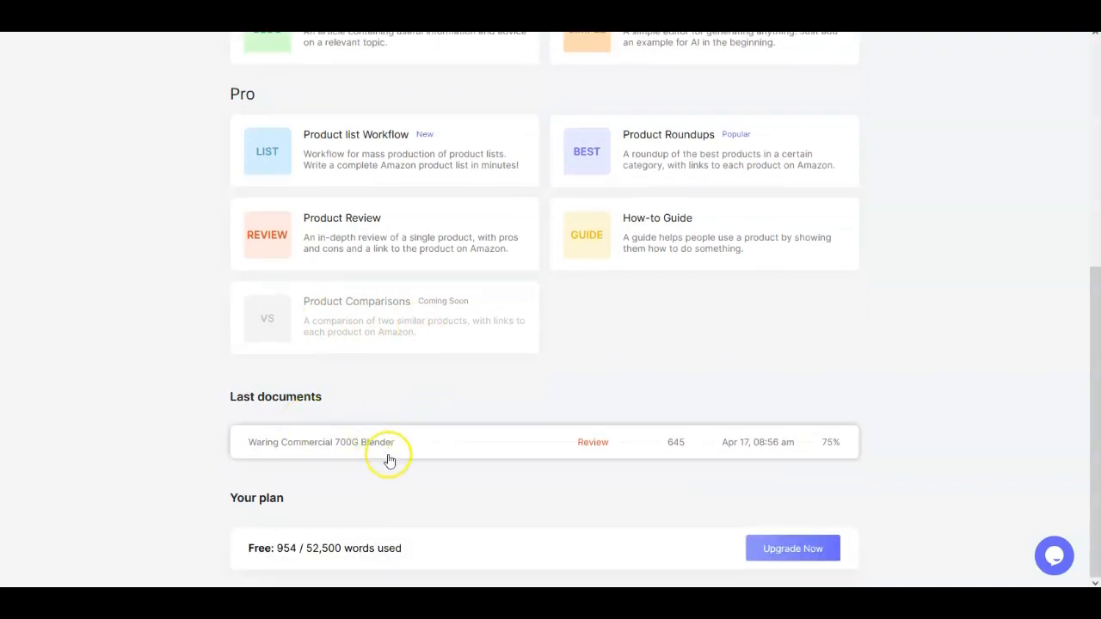
Open the subscription plans and compare the Free and Pro offers under monthly and yearly billing
{"action": "left_click", "coordinate": [780, 554]}
{"action": "scroll", "coordinate": [817, 422], "scroll_direction": "down", "scroll_amount": 1}
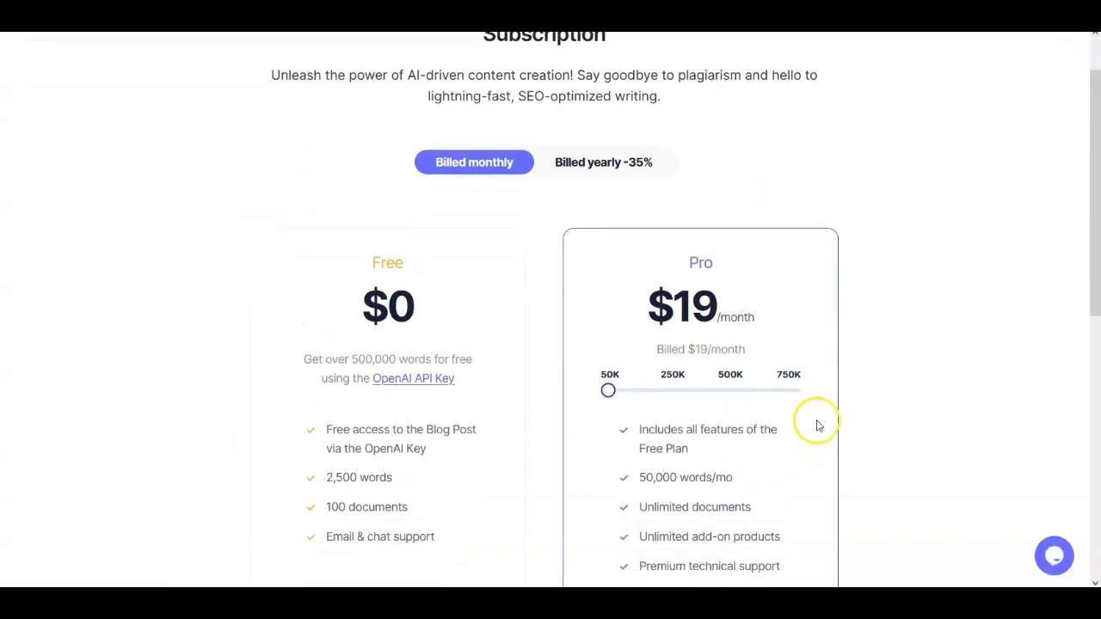
{"action": "scroll", "coordinate": [817, 417], "scroll_direction": "down", "scroll_amount": 2}
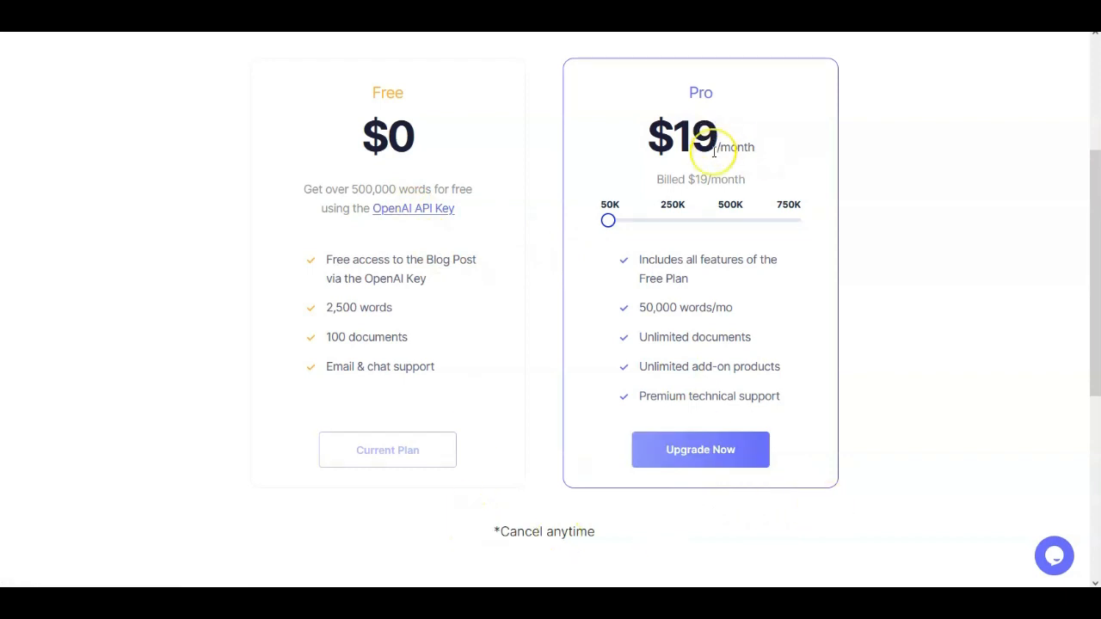
{"action": "scroll", "coordinate": [697, 401], "scroll_direction": "up", "scroll_amount": 2}
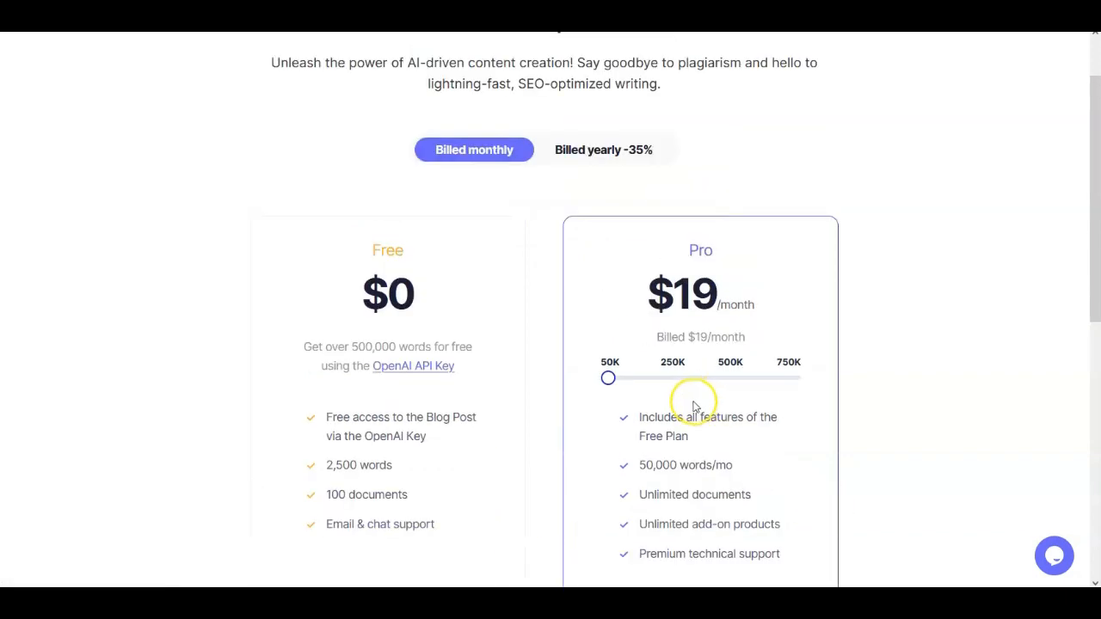
{"action": "left_click", "coordinate": [594, 149]}
{"action": "scroll", "coordinate": [737, 319], "scroll_direction": "down", "scroll_amount": 2}
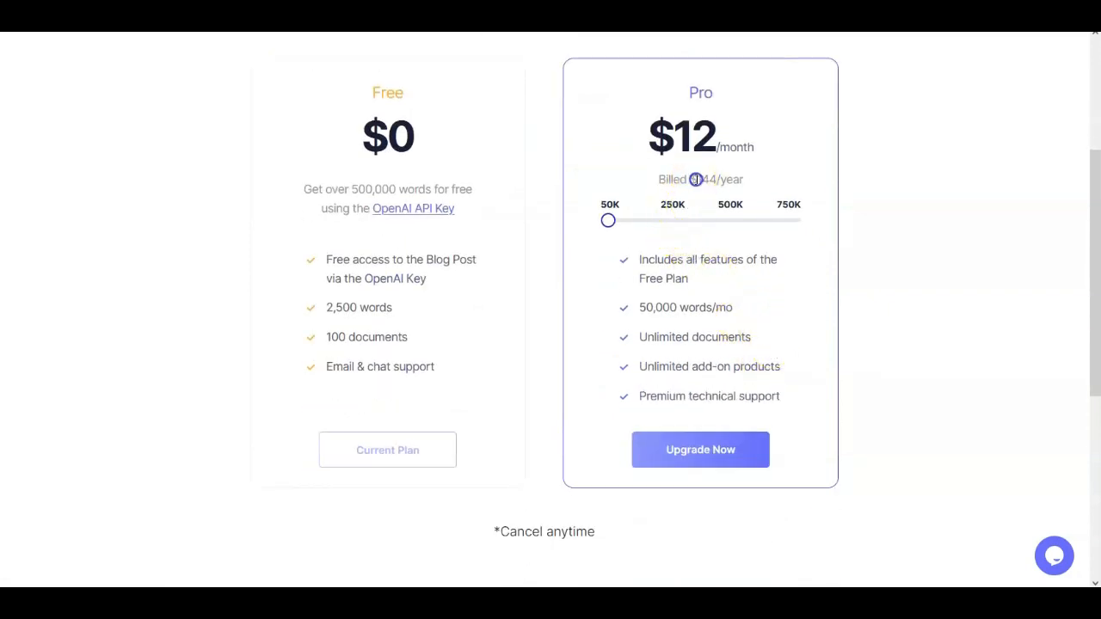
{"action": "left_click_drag", "start_coordinate": [728, 178], "coordinate": [743, 179]}
{"action": "scroll", "coordinate": [743, 179], "scroll_direction": "up", "scroll_amount": 1}
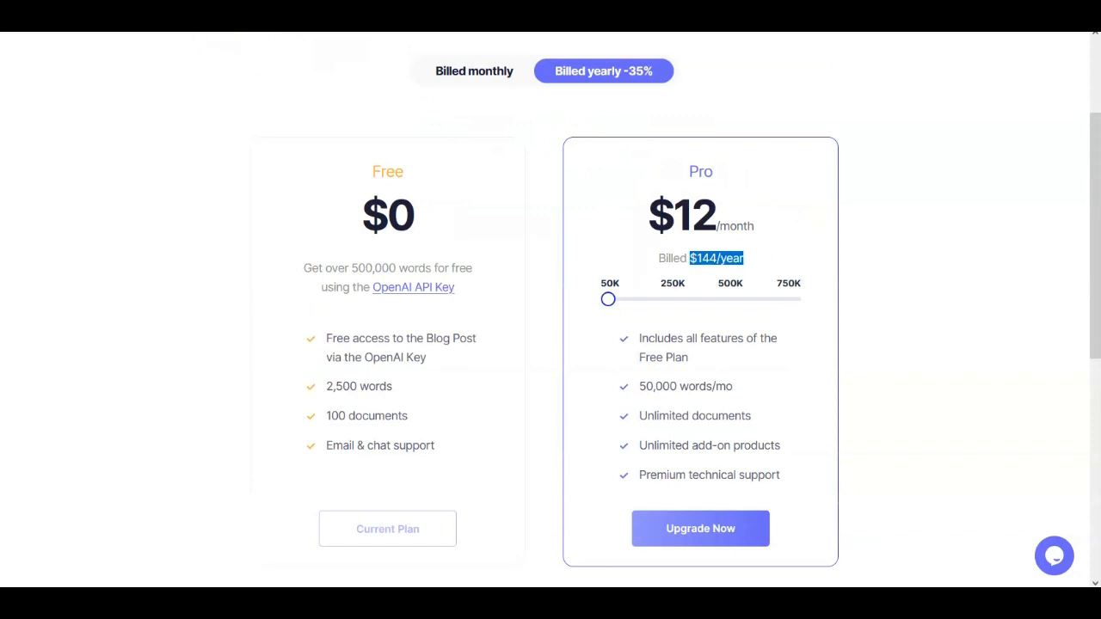
{"action": "scroll", "coordinate": [516, 177], "scroll_direction": "up", "scroll_amount": 2}
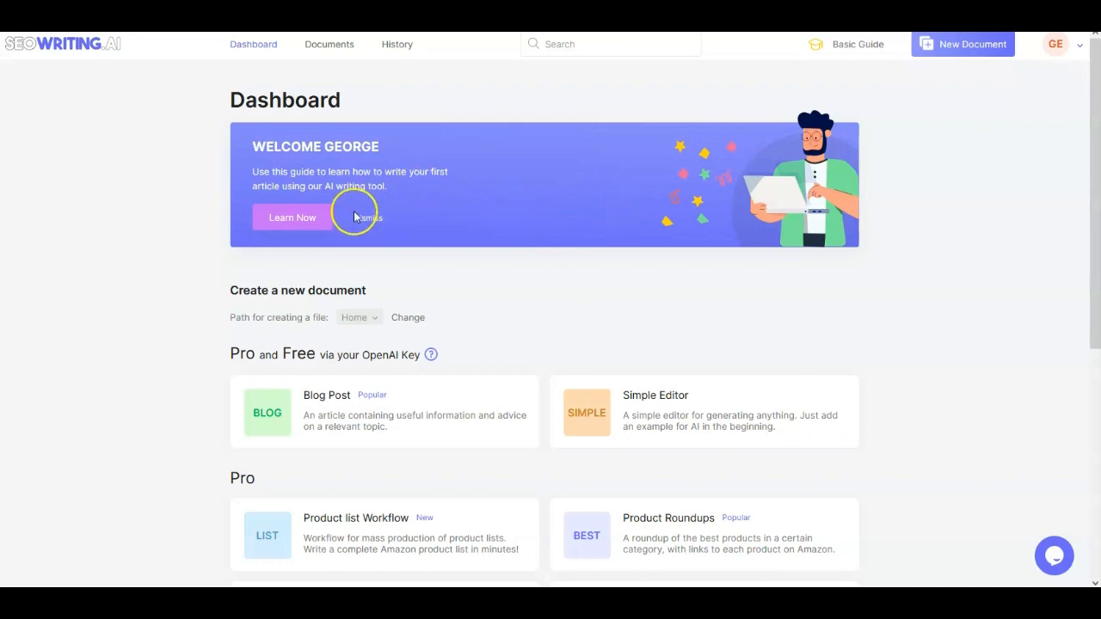
Open the Waring Commercial 700G Blender document from the documents list and read through the article
{"action": "left_click", "coordinate": [332, 44]}
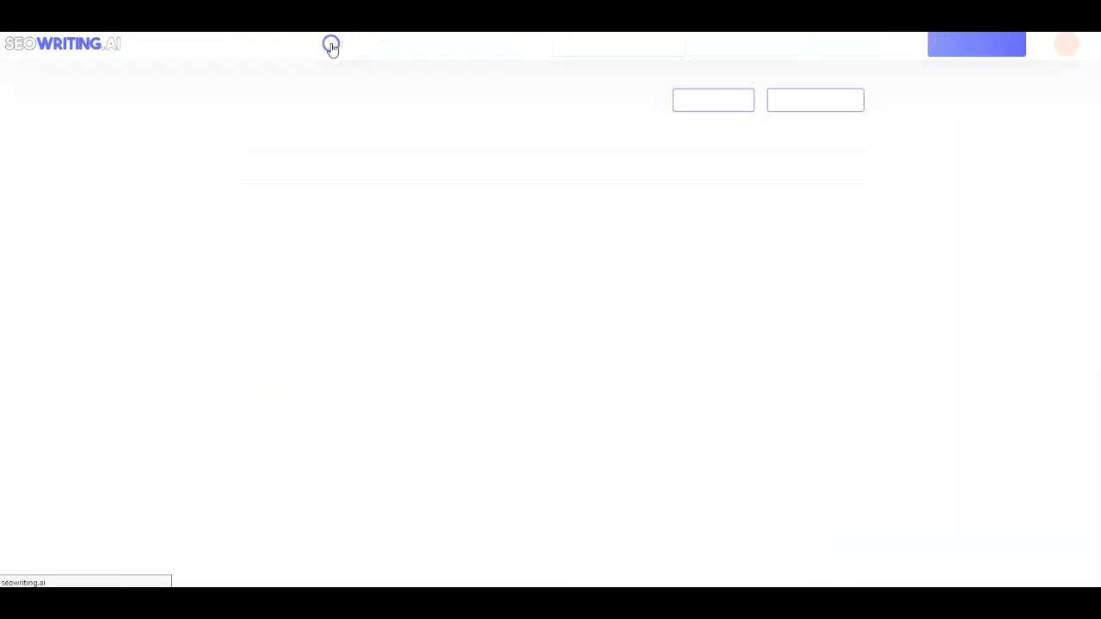
{"action": "left_click", "coordinate": [323, 169]}
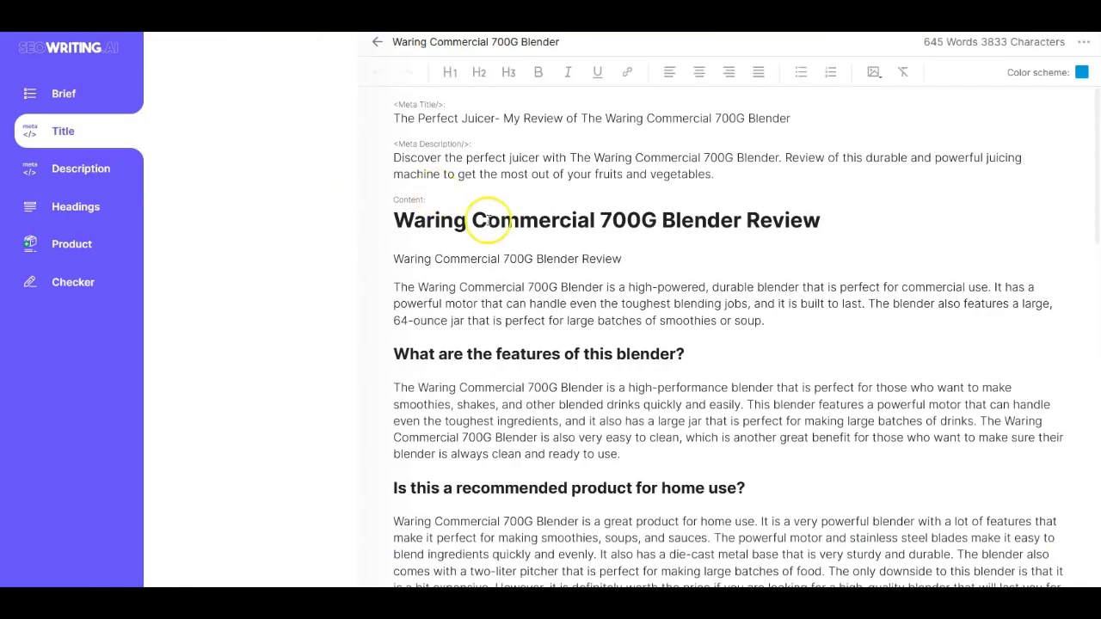
{"action": "scroll", "coordinate": [809, 291], "scroll_direction": "down", "scroll_amount": 4}
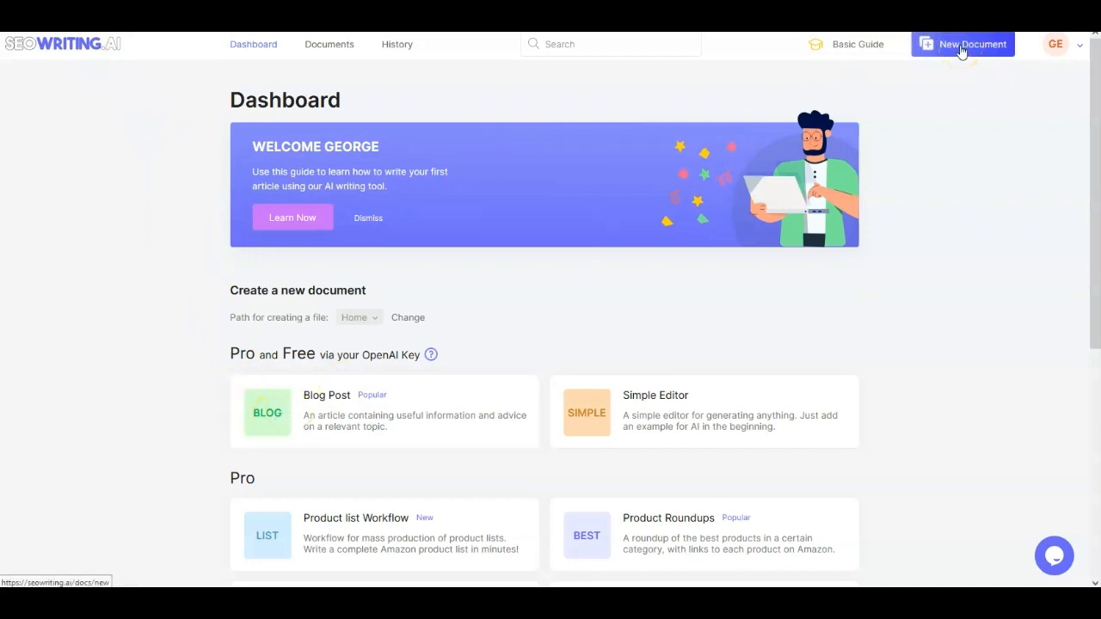
Start a new Product Review document and name it "Oster Blender | Pro 1200 with Glass Jar", copied from the Notepad keyword notes
{"action": "scroll", "coordinate": [336, 267], "scroll_direction": "down", "scroll_amount": 2}
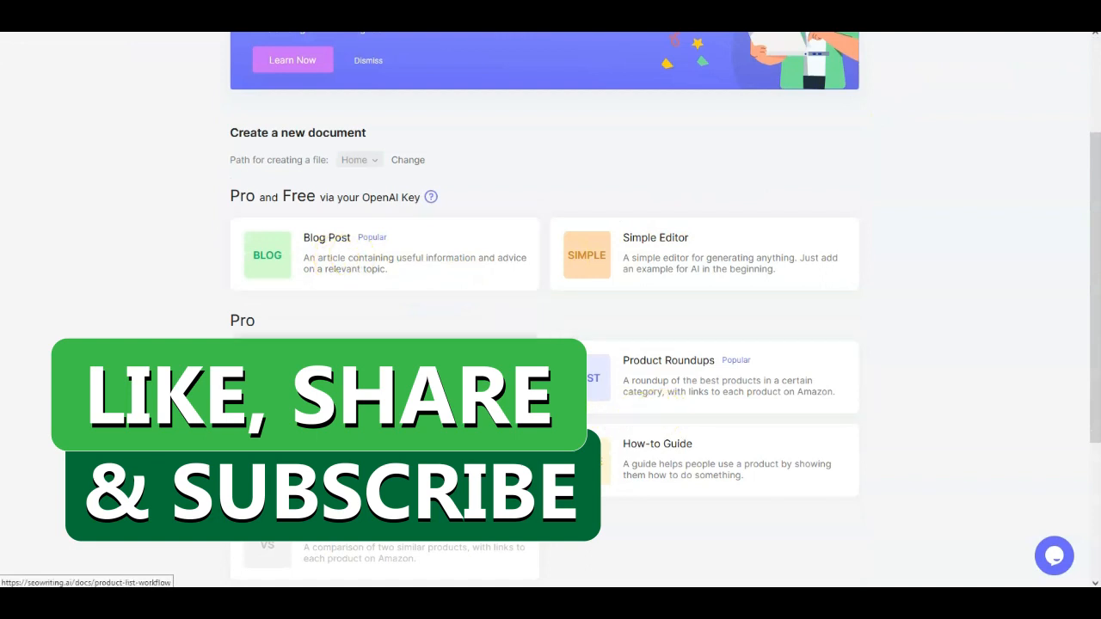
{"action": "left_click", "coordinate": [327, 452]}
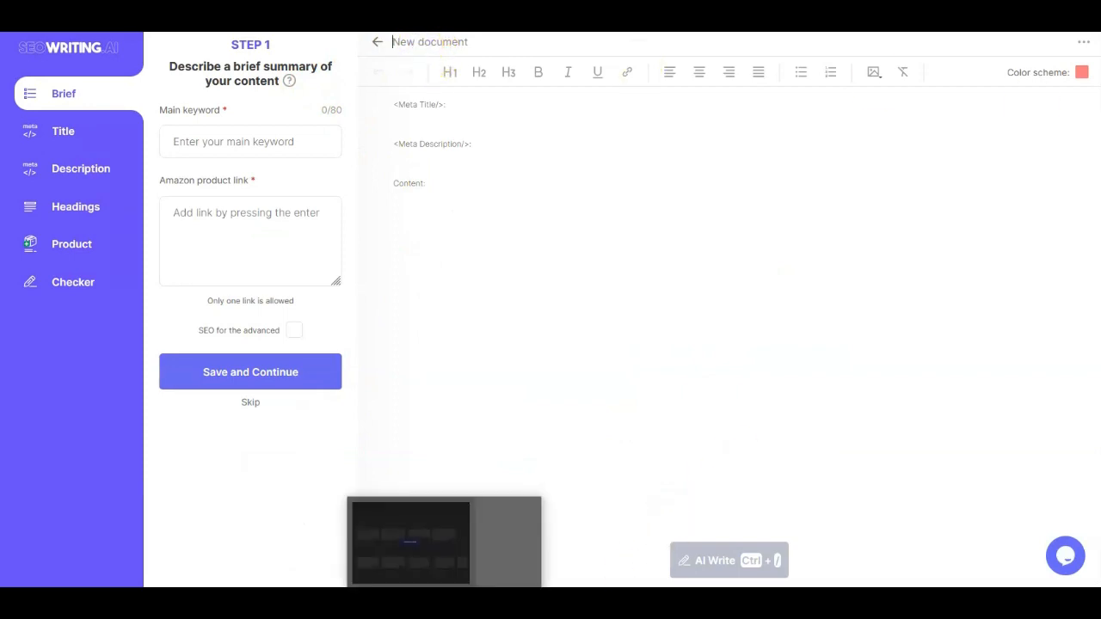
{"action": "left_click", "coordinate": [482, 604]}
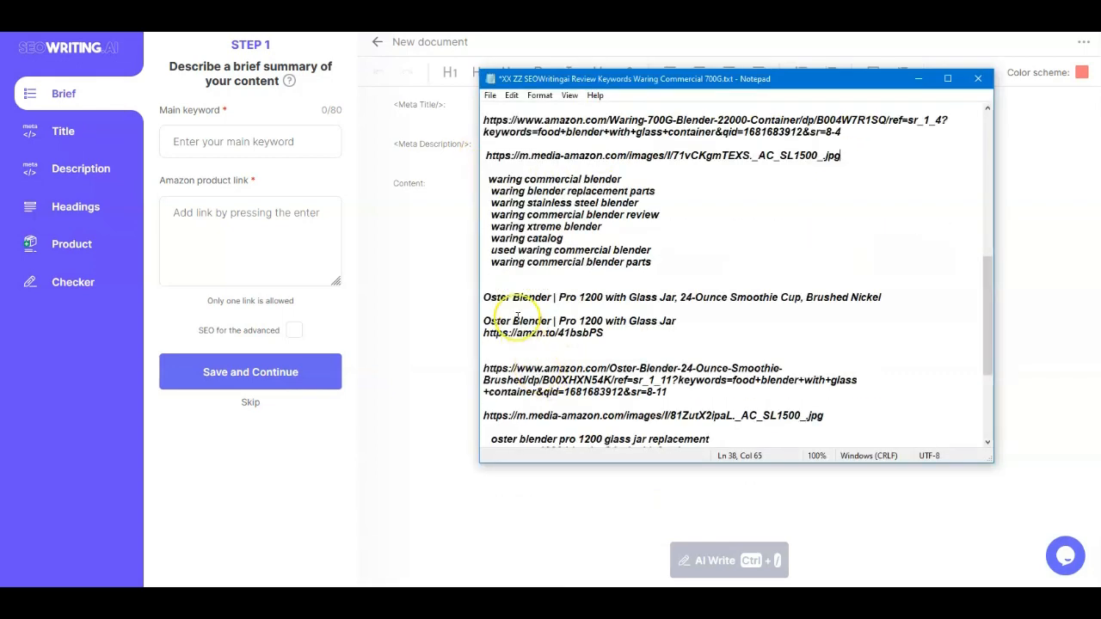
{"action": "scroll", "coordinate": [542, 345], "scroll_direction": "down", "scroll_amount": 3}
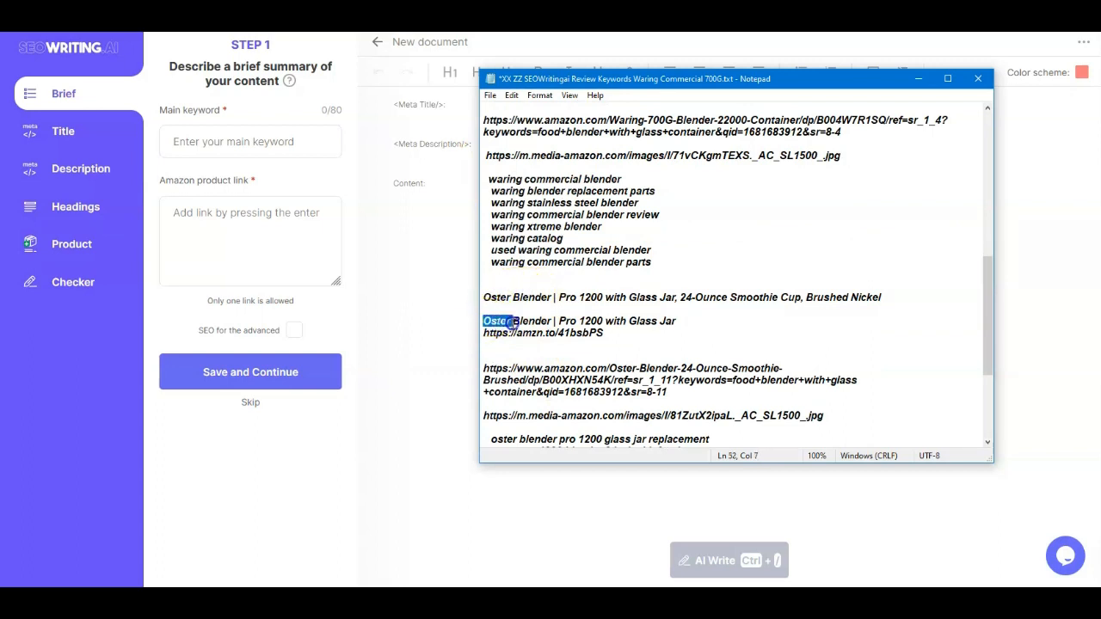
{"action": "left_click_drag", "start_coordinate": [513, 323], "coordinate": [674, 319]}
{"action": "key", "text": "ctrl+c"}
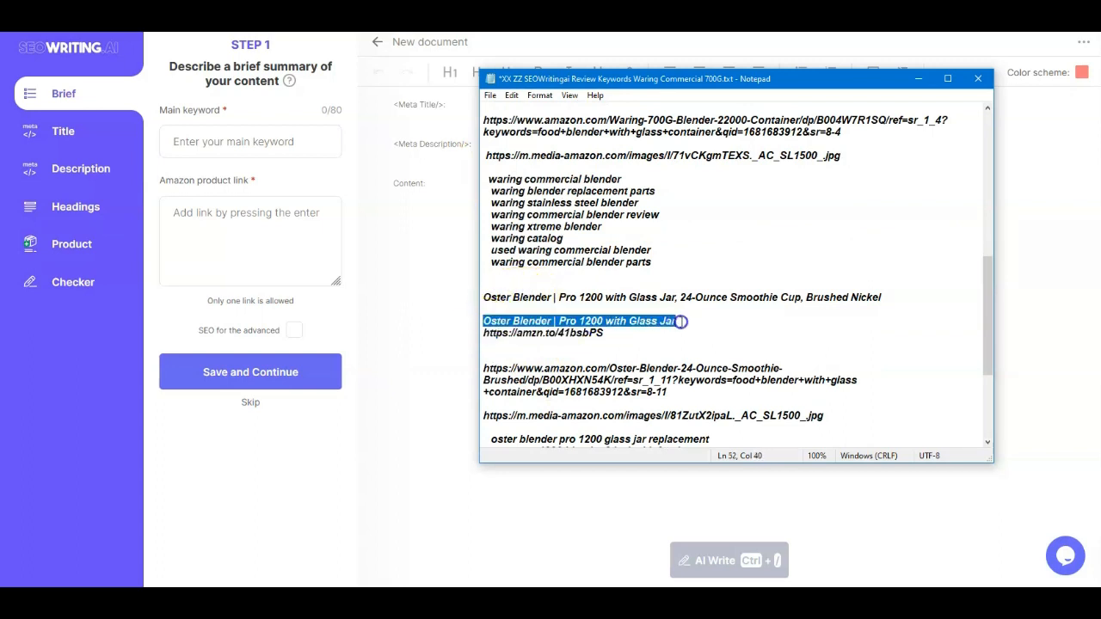
{"action": "right_click", "coordinate": [680, 322]}
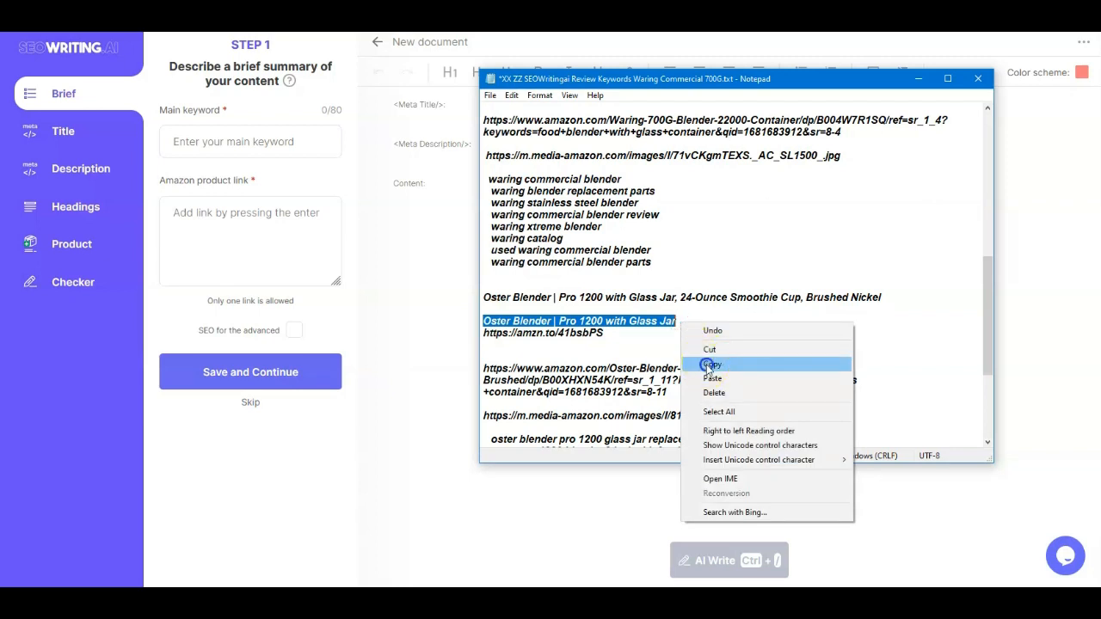
{"action": "left_click", "coordinate": [704, 354]}
{"action": "left_click", "coordinate": [439, 43]}
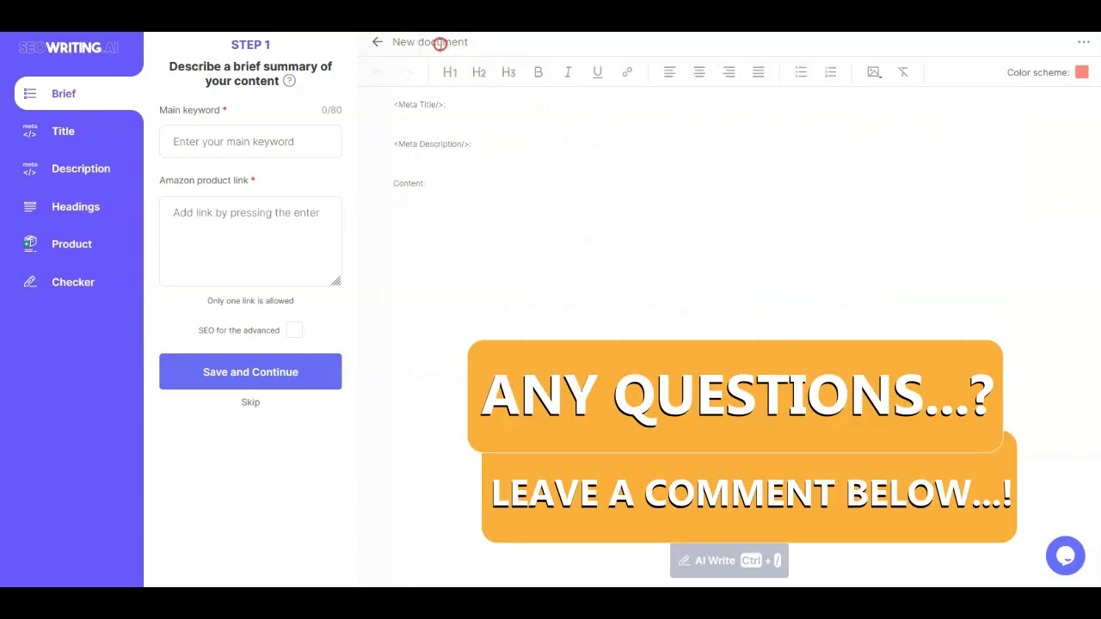
{"action": "right_click", "coordinate": [440, 43]}
{"action": "left_click", "coordinate": [473, 137]}
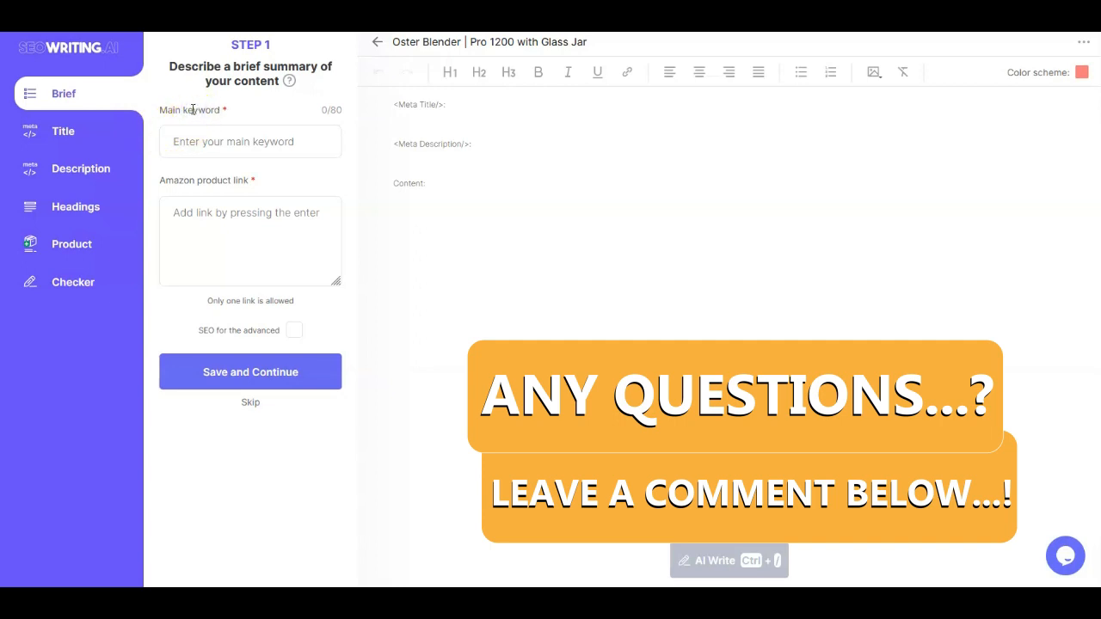
Set the brief's main keyword to "Oster Blender | Pro 1200 with Glass Jar" and try to save the brief
{"action": "left_click", "coordinate": [184, 142]}
{"action": "right_click", "coordinate": [197, 143]}
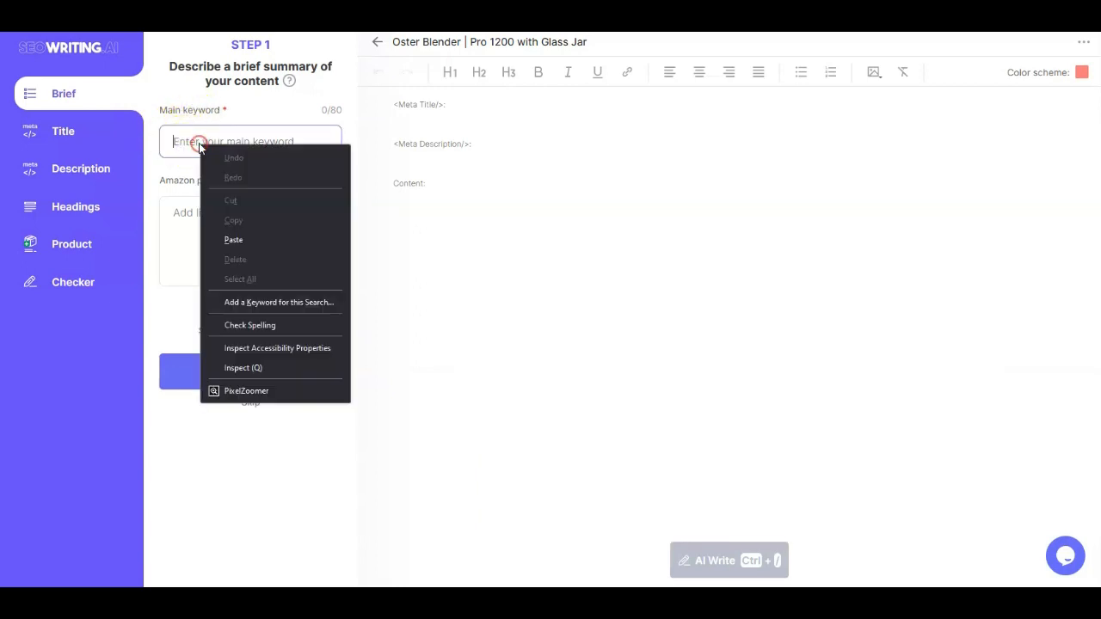
{"action": "left_click", "coordinate": [232, 239]}
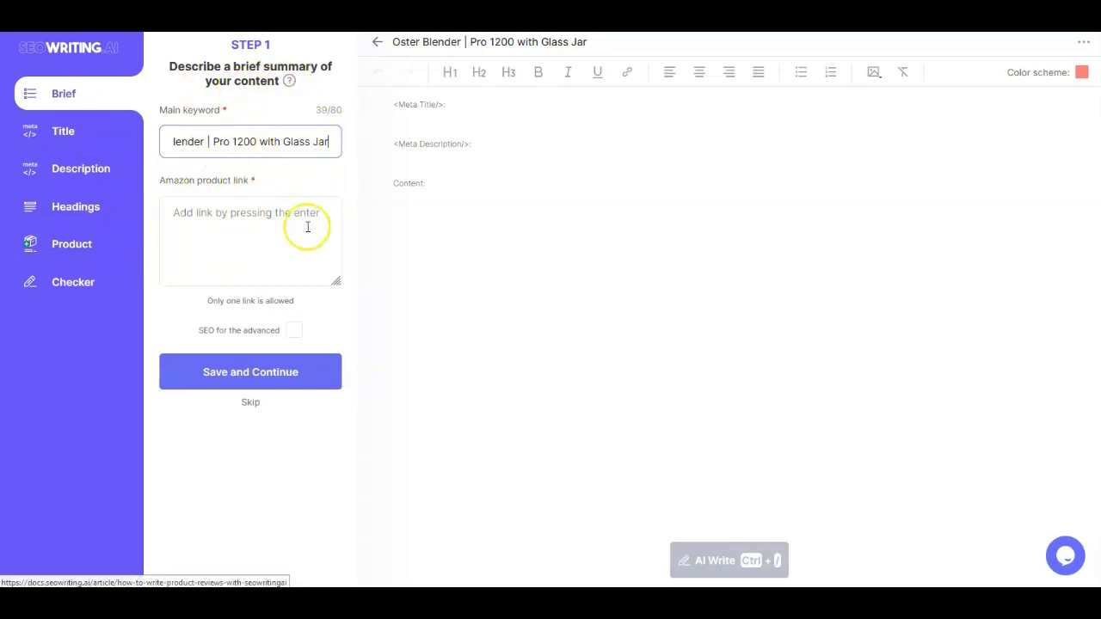
{"action": "left_click", "coordinate": [226, 374]}
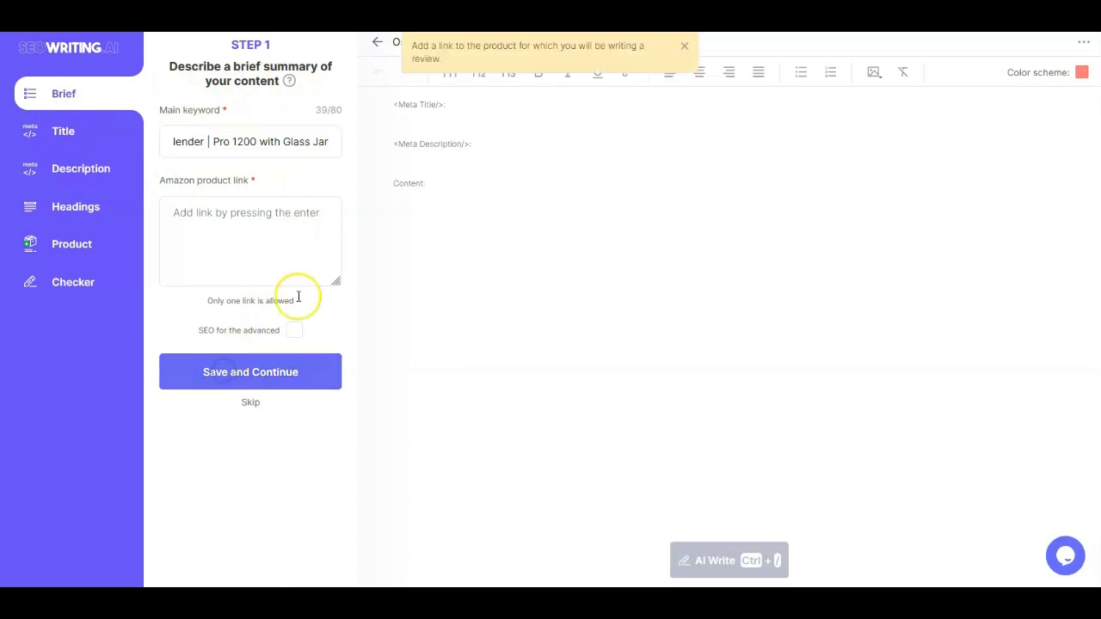
Enter "Oster Blender | Pro 1200 with Glass Jar" as the main keyword for title generation
{"action": "left_click", "coordinate": [67, 134]}
{"action": "right_click", "coordinate": [187, 127]}
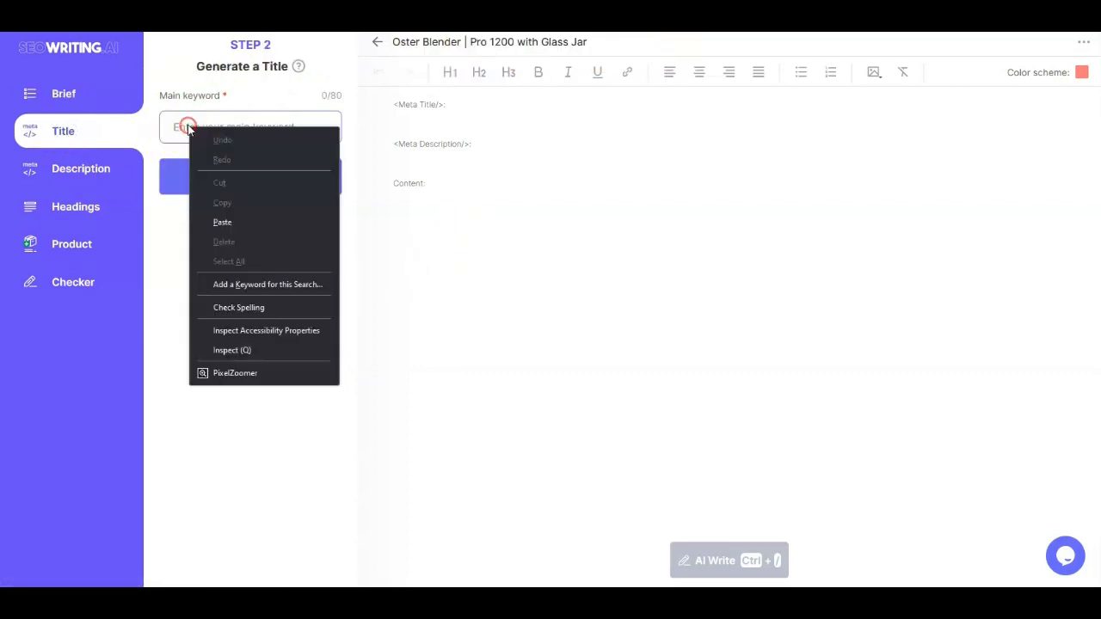
{"action": "left_click", "coordinate": [222, 222]}
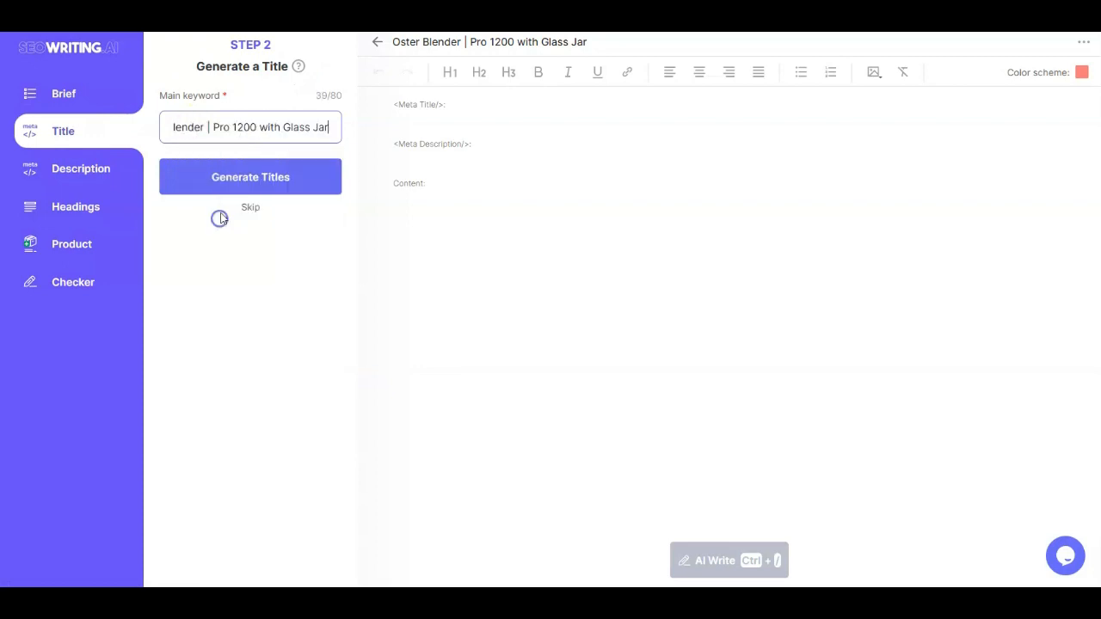
Enter "Oster Blender | Pro 1200 with Glass Jar" as the title for the meta description and try to generate descriptions
{"action": "left_click", "coordinate": [83, 176]}
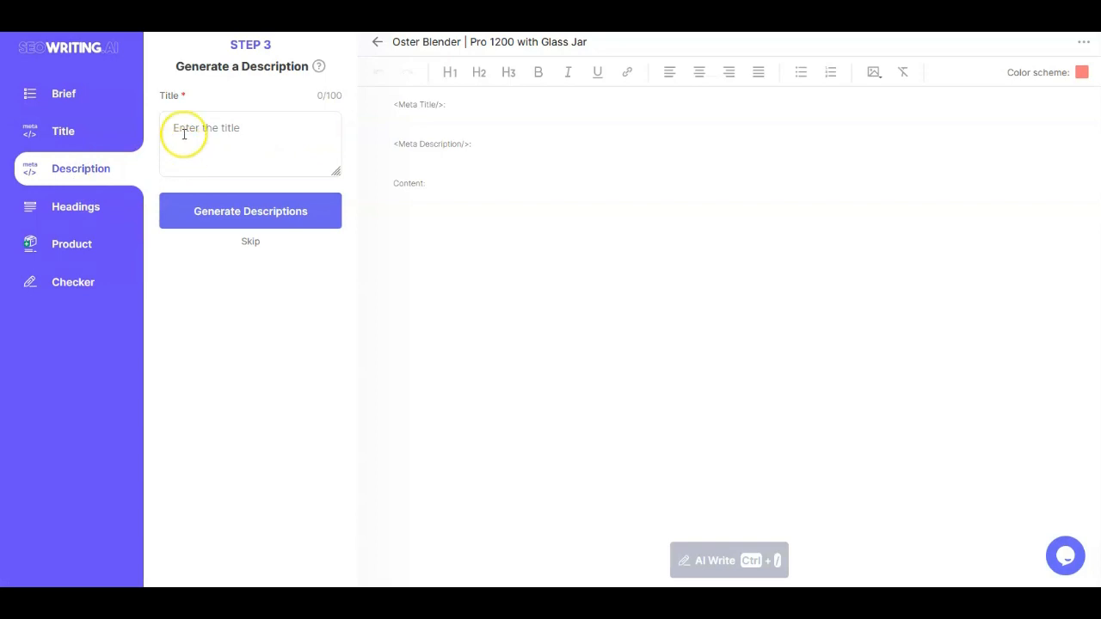
{"action": "left_click", "coordinate": [183, 134]}
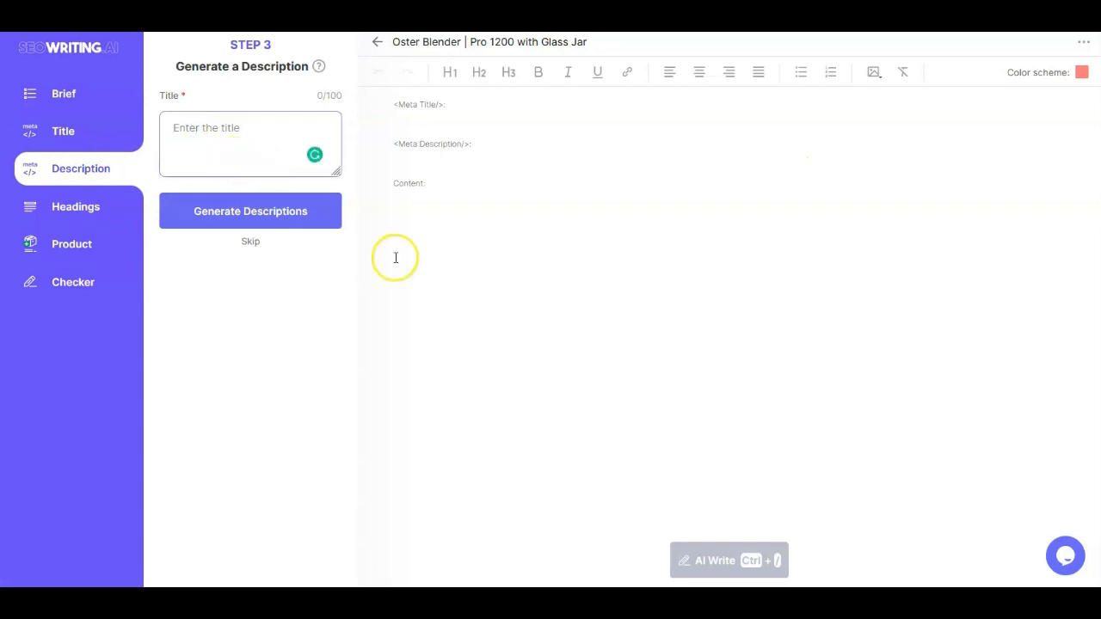
{"action": "left_click", "coordinate": [244, 218]}
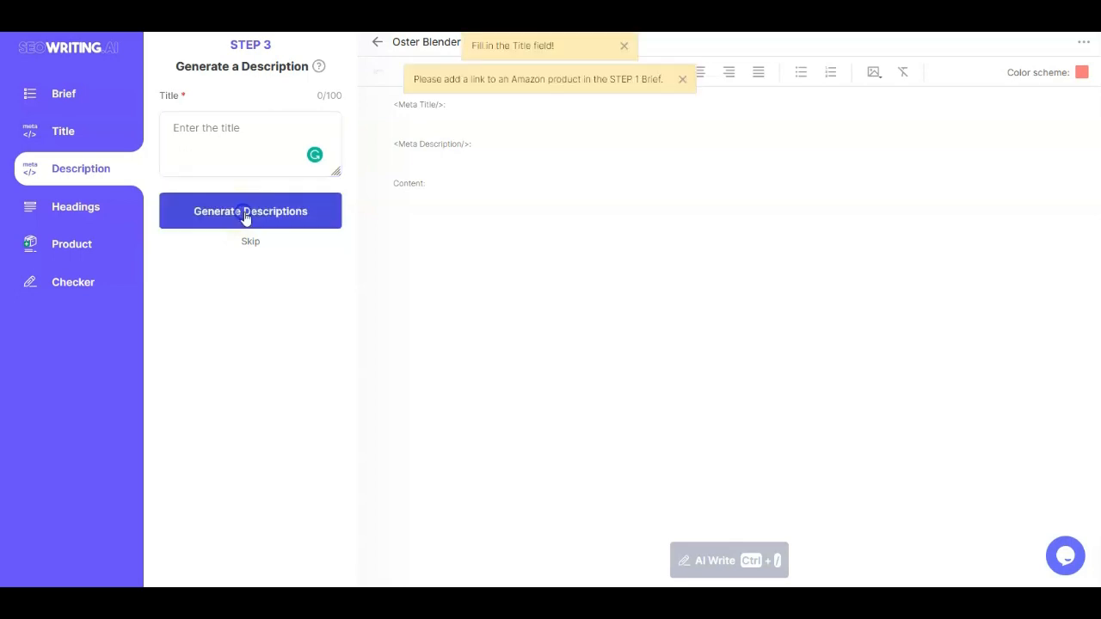
{"action": "left_click", "coordinate": [233, 169]}
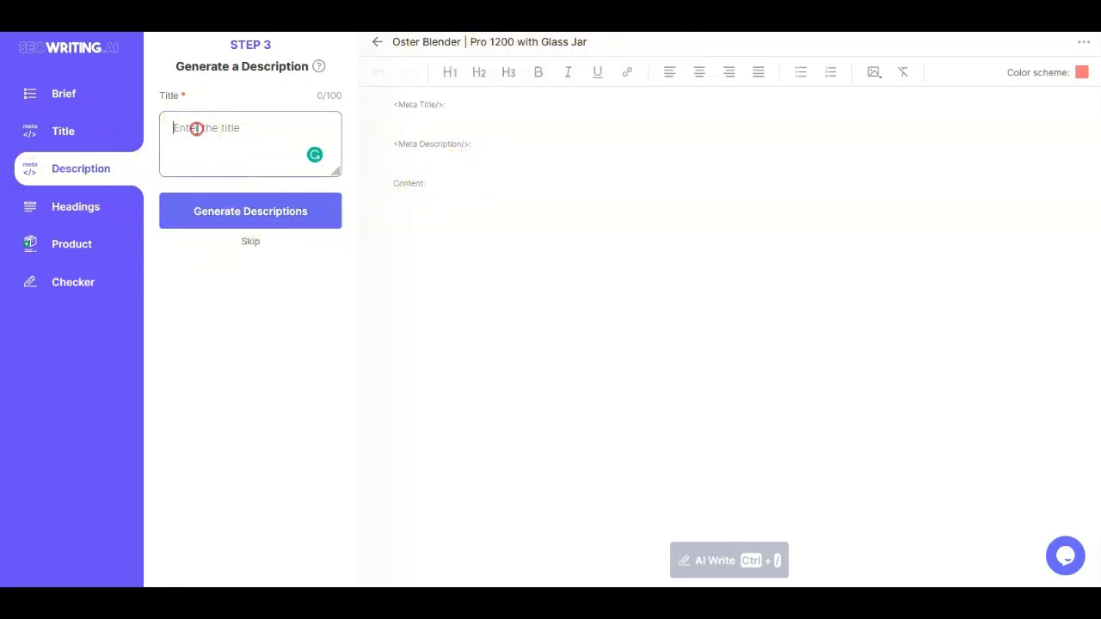
{"action": "right_click", "coordinate": [197, 128]}
{"action": "left_click", "coordinate": [230, 226]}
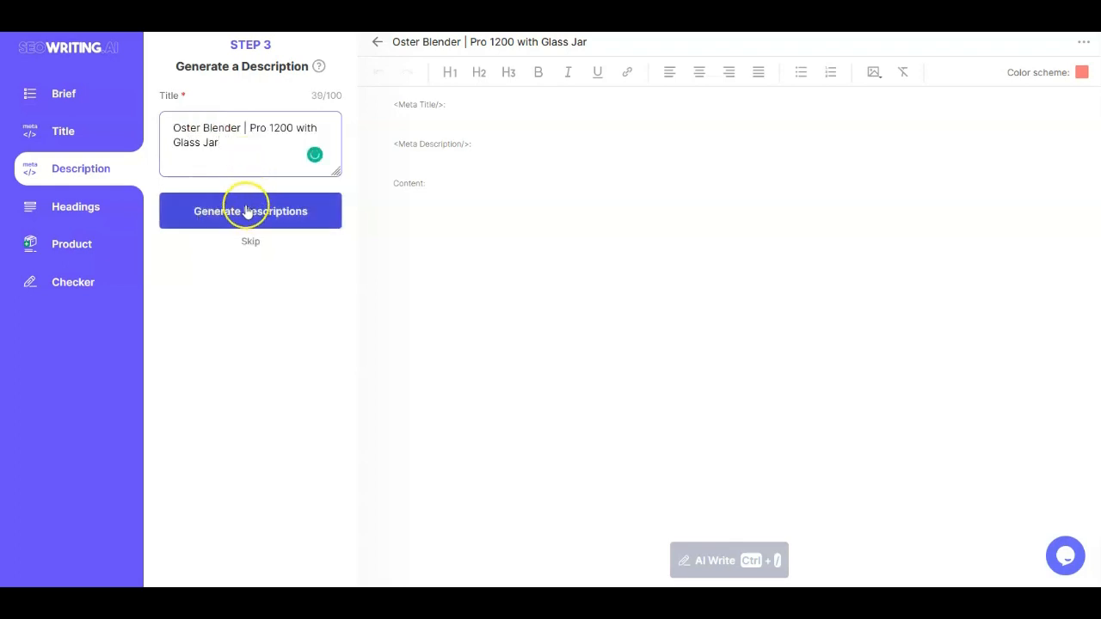
{"action": "left_click", "coordinate": [247, 212]}
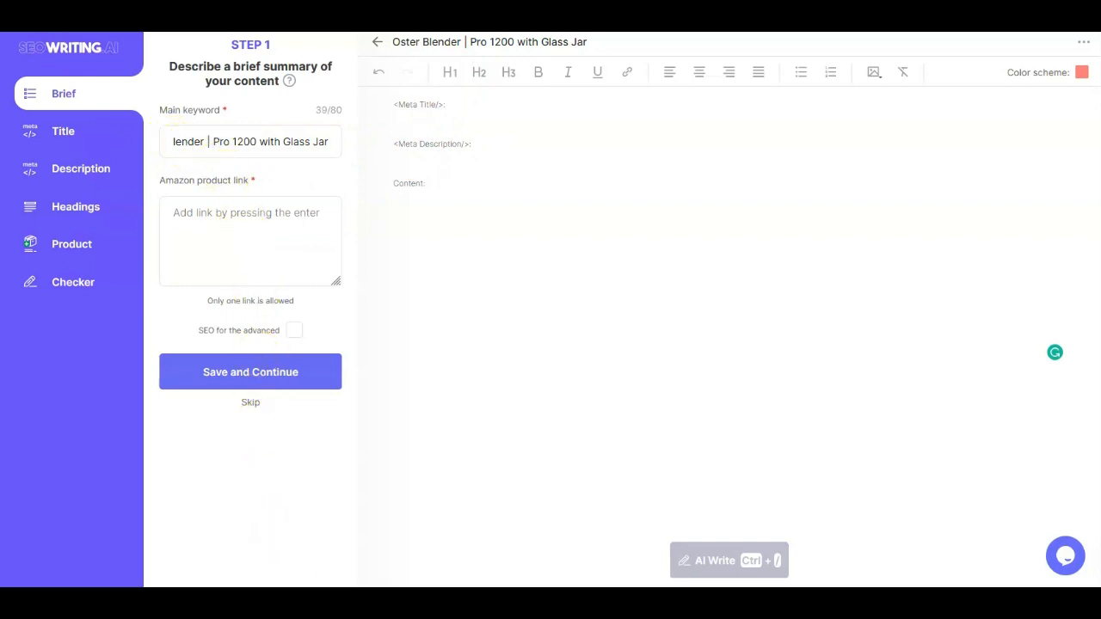
{"action": "key", "text": "alt+Tab"}
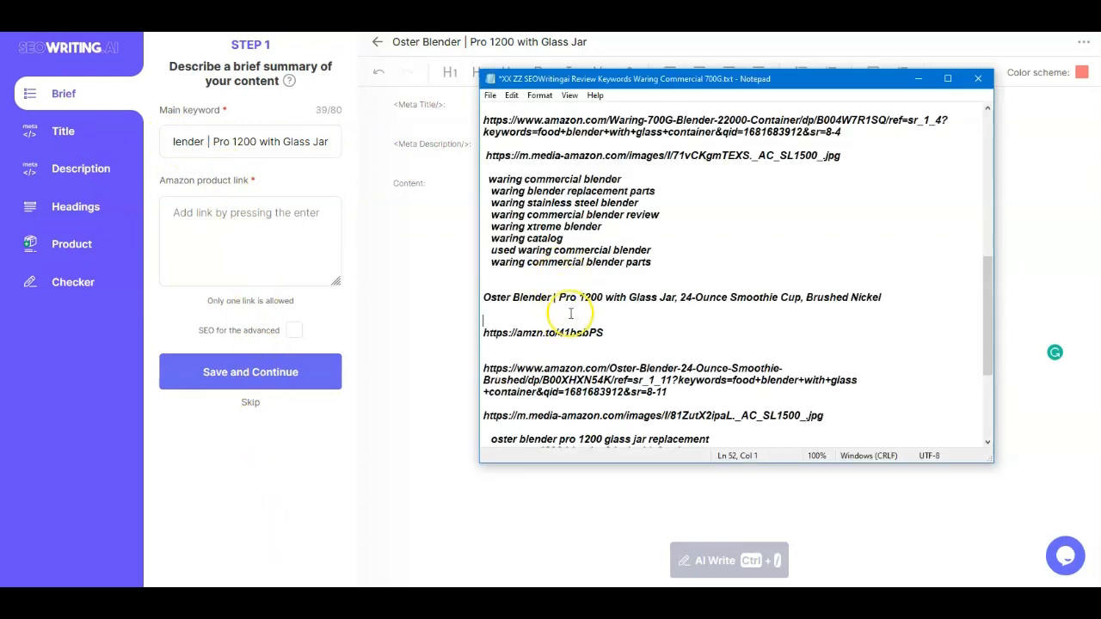
{"action": "type", "text": "Oster Blender | Pro 1200 with Glass Jar"}
{"action": "left_click_drag", "start_coordinate": [504, 338], "coordinate": [556, 342]}
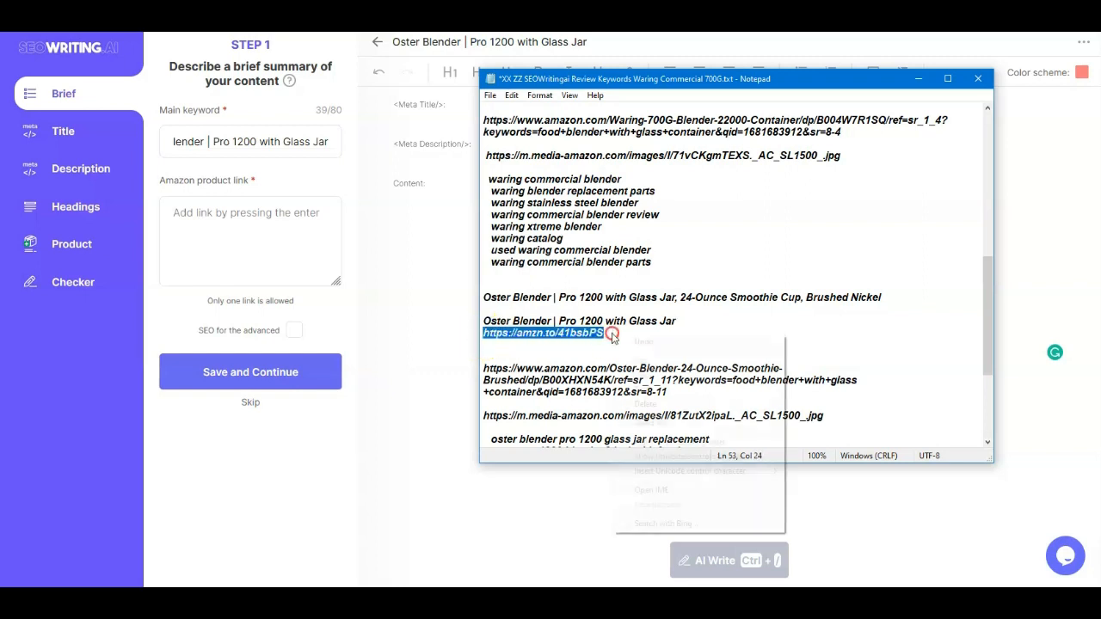
{"action": "right_click", "coordinate": [603, 336]}
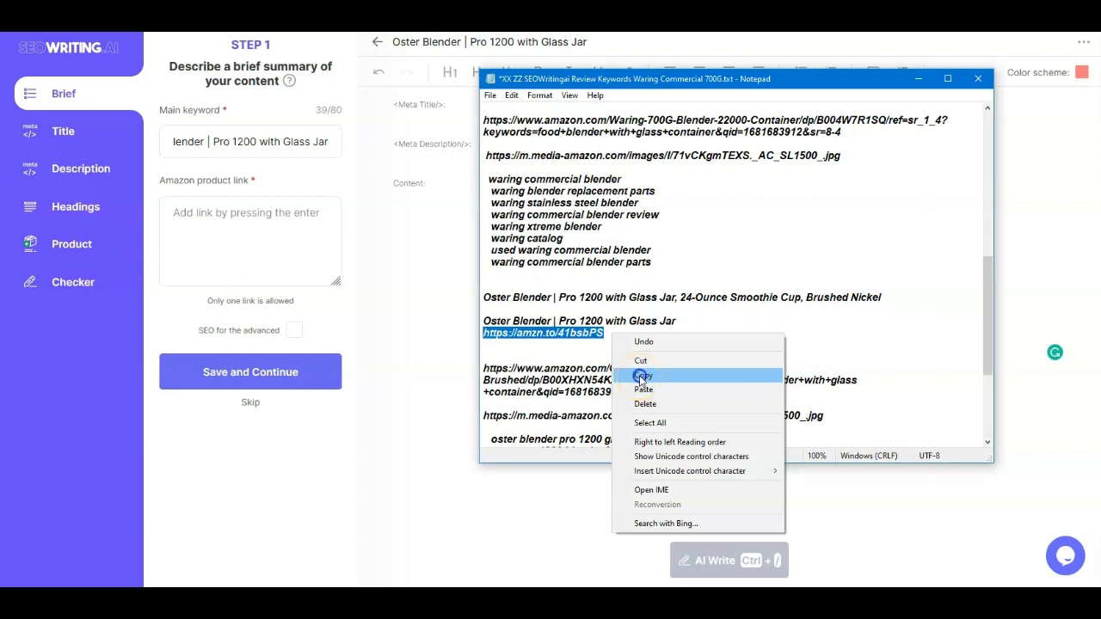
{"action": "left_click", "coordinate": [641, 379]}
{"action": "left_click", "coordinate": [175, 212]}
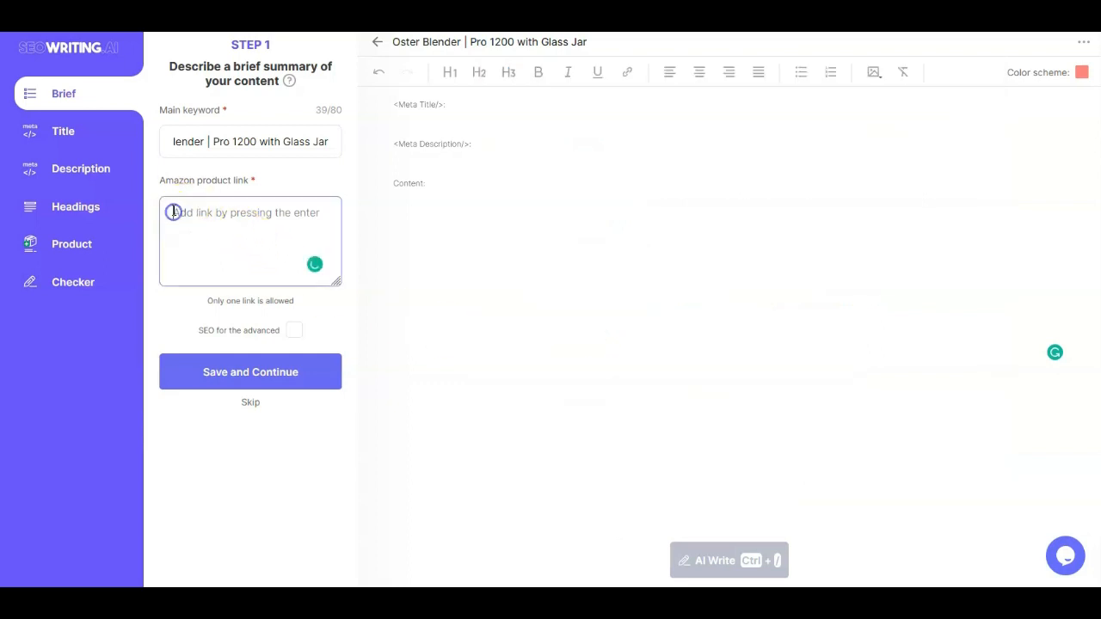
{"action": "right_click", "coordinate": [175, 214]}
{"action": "left_click", "coordinate": [208, 308]}
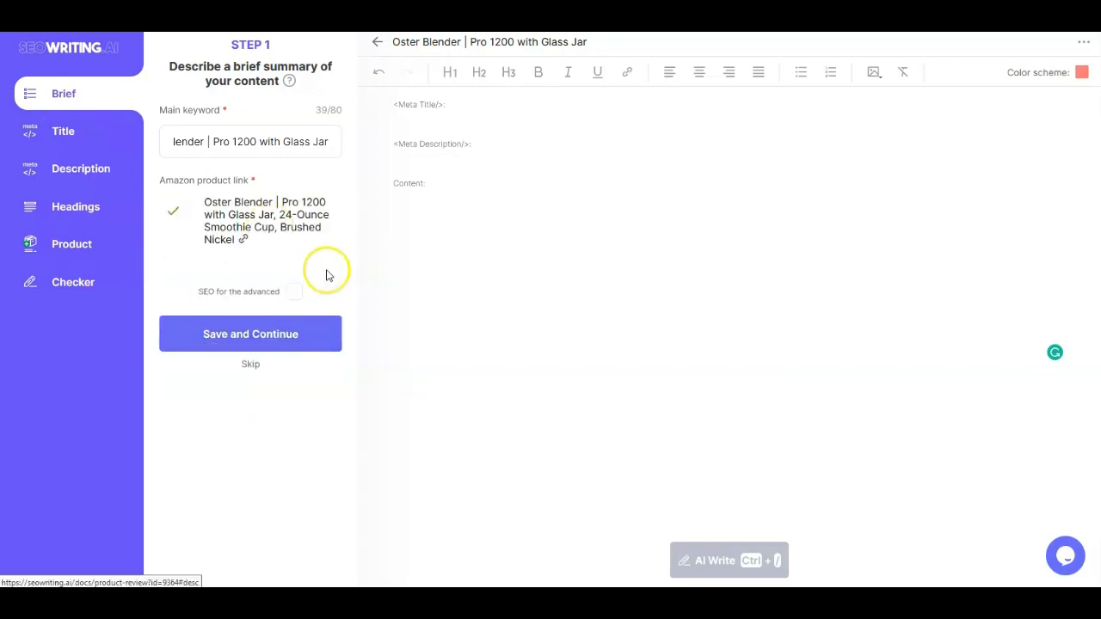
Generate title suggestions for the main keyword "Oster Blender | Pro 1200 with Glass Jar"
{"action": "left_click", "coordinate": [62, 133]}
{"action": "left_click", "coordinate": [233, 180]}
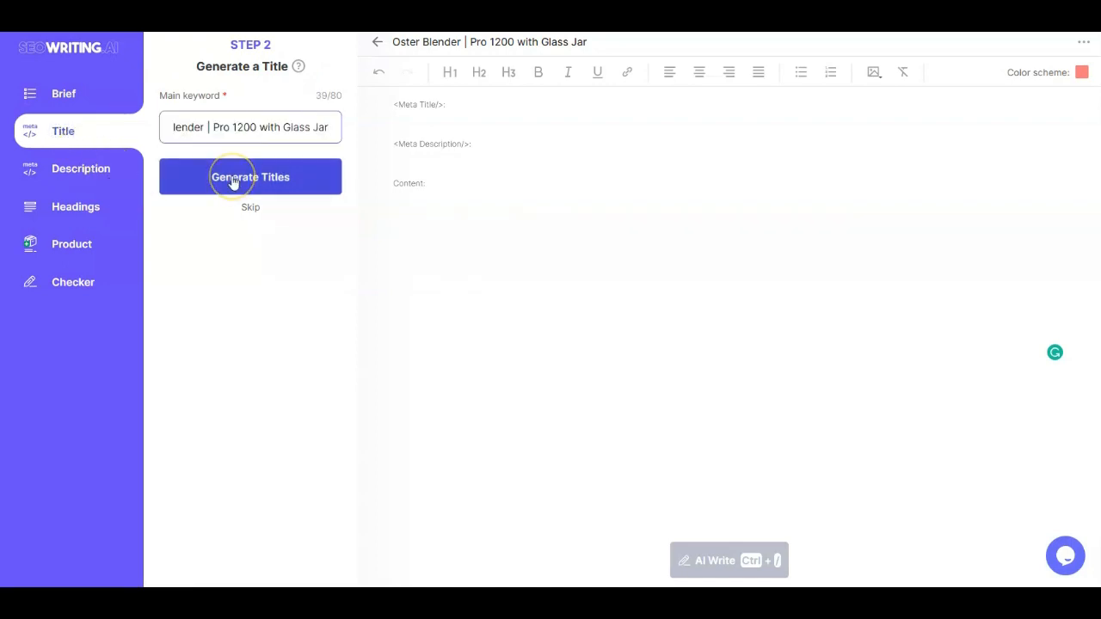
{"action": "left_click", "coordinate": [229, 177]}
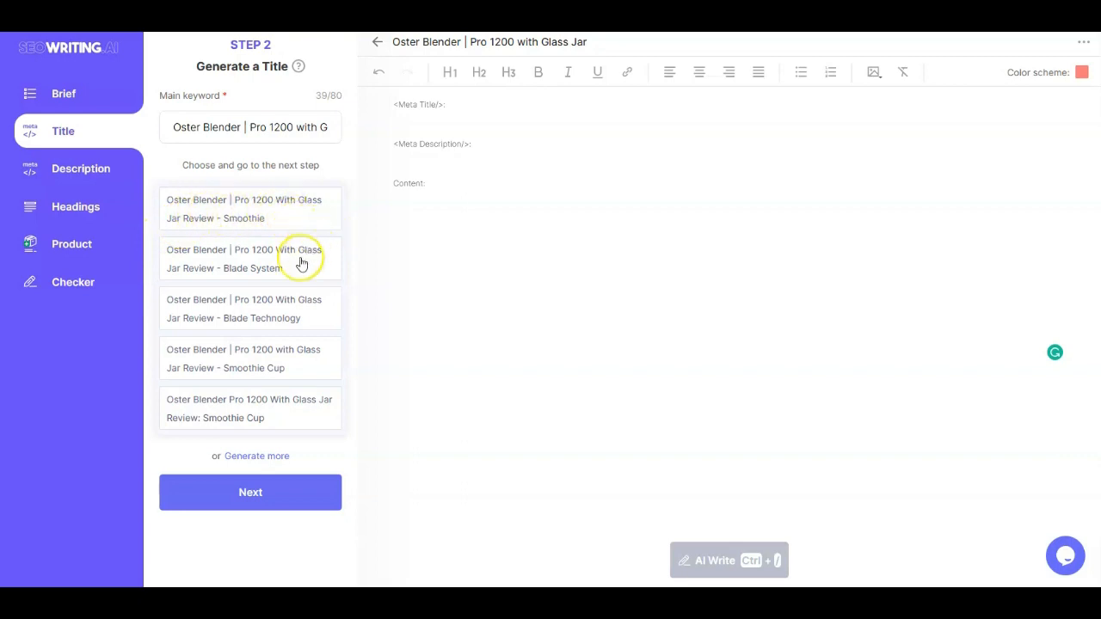
Choose the suggested meta title "Oster Blender | Pro 1200 with Glass Jar Review - Smoothie Cup" and format it as Heading 1
{"action": "left_click", "coordinate": [217, 359]}
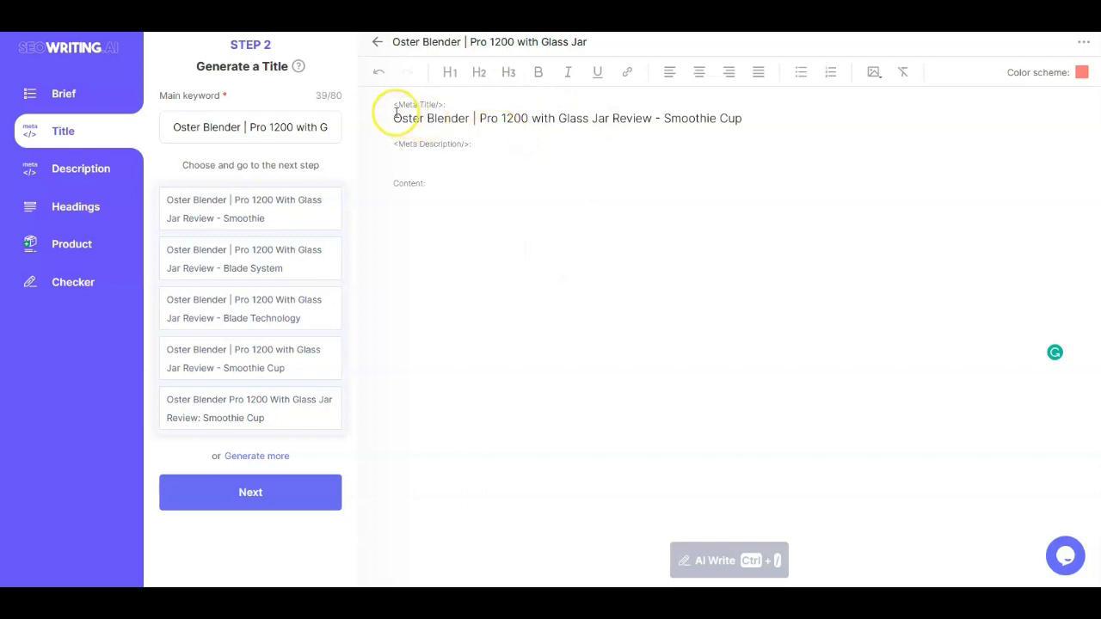
{"action": "left_click_drag", "start_coordinate": [414, 122], "coordinate": [692, 121]}
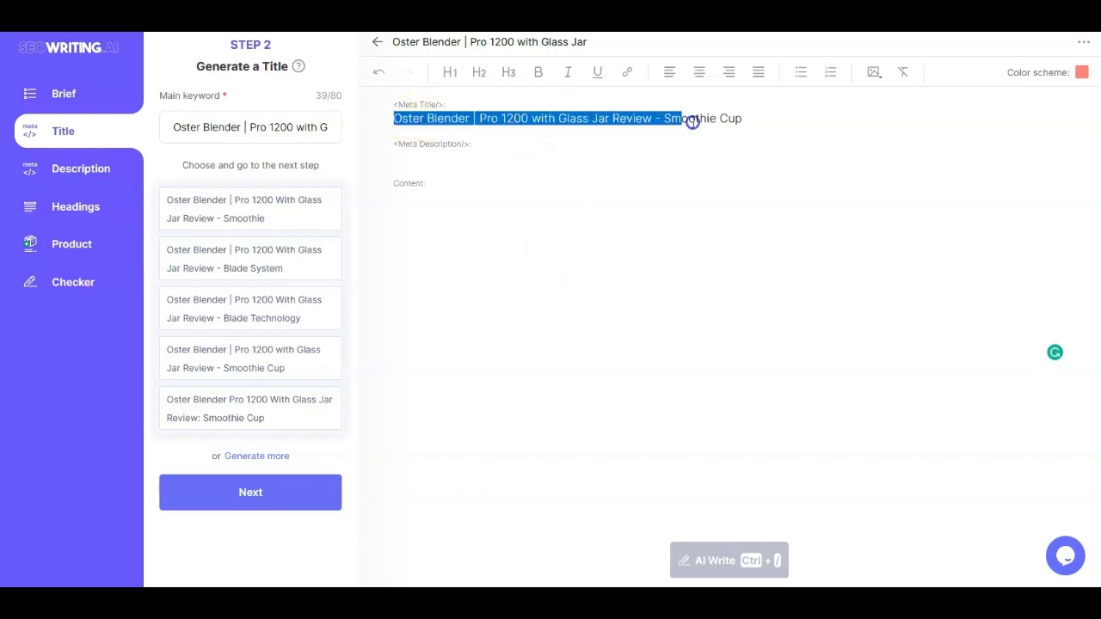
{"action": "left_click", "coordinate": [449, 73]}
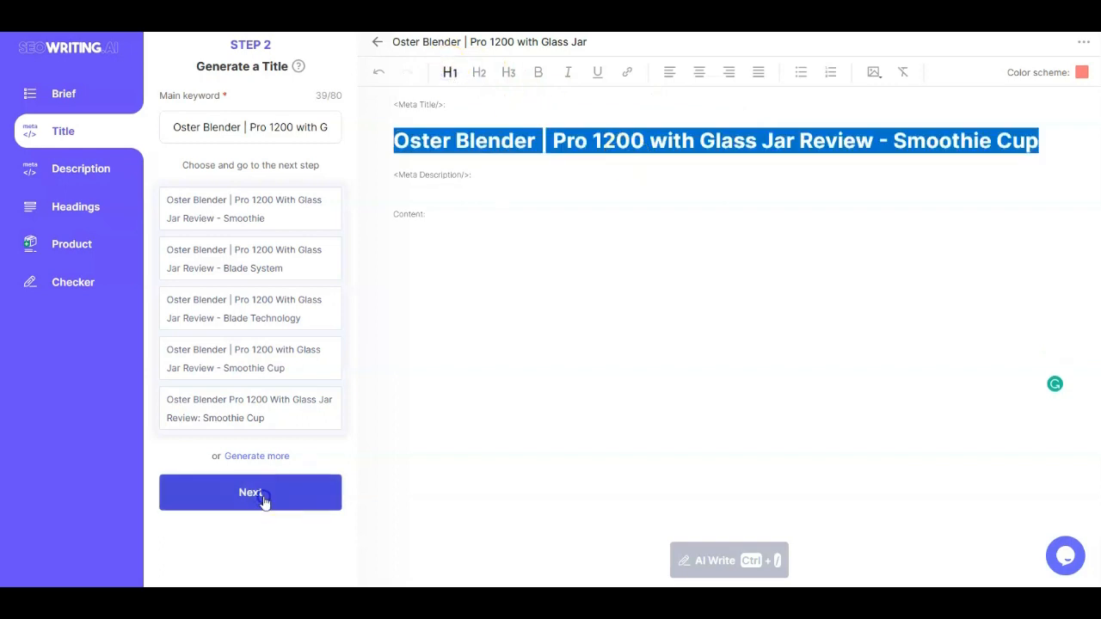
Generate meta descriptions for the chosen title and pick the one about homemade smoothies and the dishwasher safe glass jar
{"action": "left_click", "coordinate": [262, 502]}
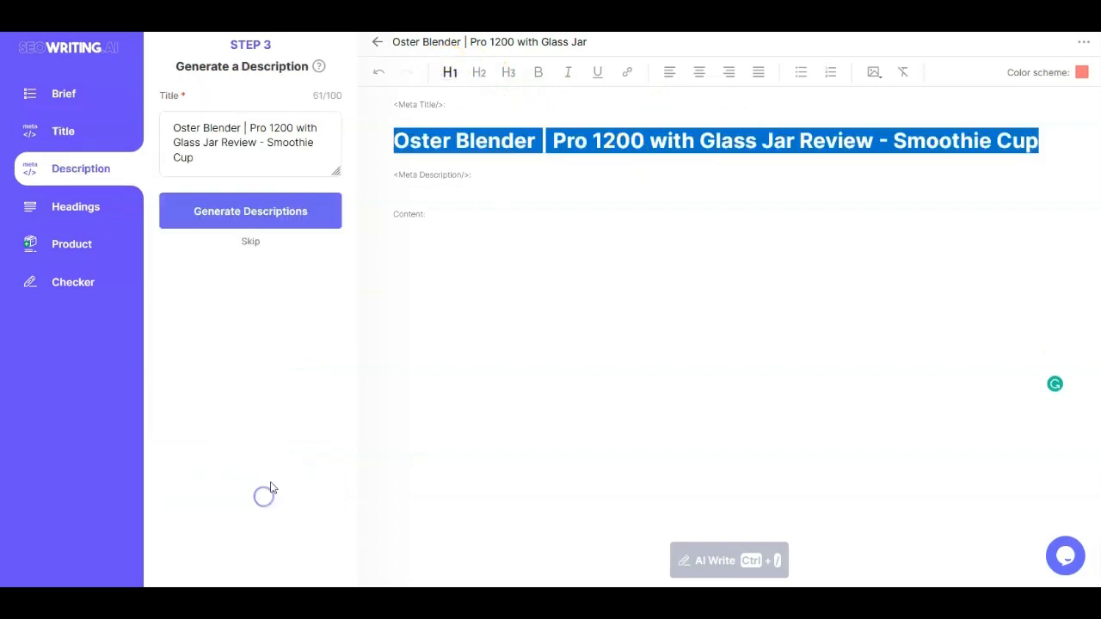
{"action": "left_click", "coordinate": [240, 213]}
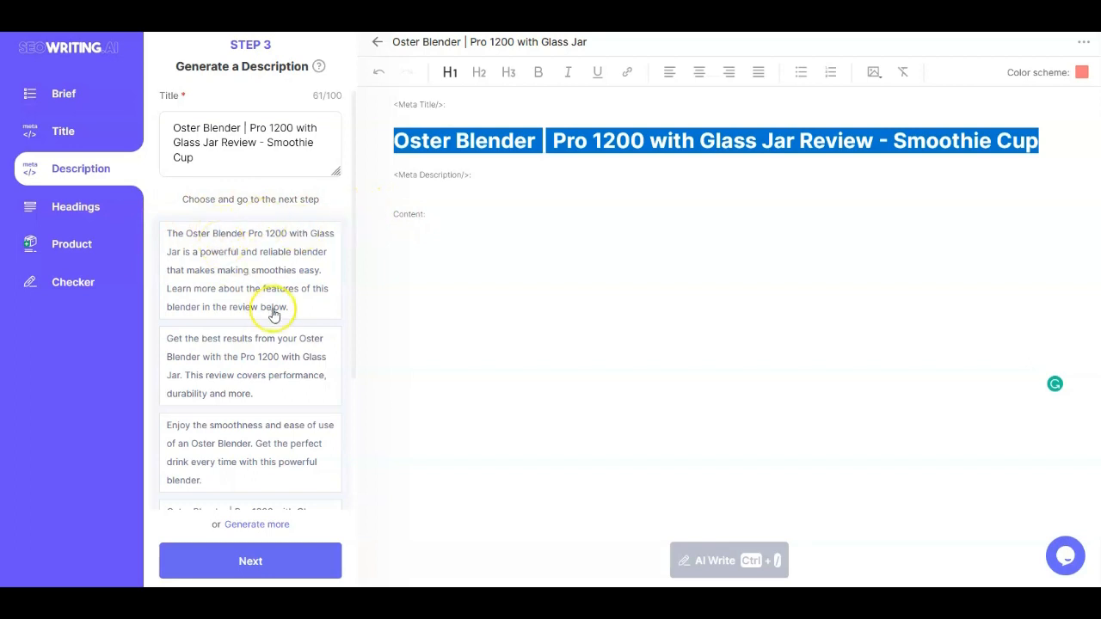
{"action": "scroll", "coordinate": [270, 320], "scroll_direction": "down", "scroll_amount": 1}
{"action": "scroll", "coordinate": [255, 330], "scroll_direction": "down", "scroll_amount": 1}
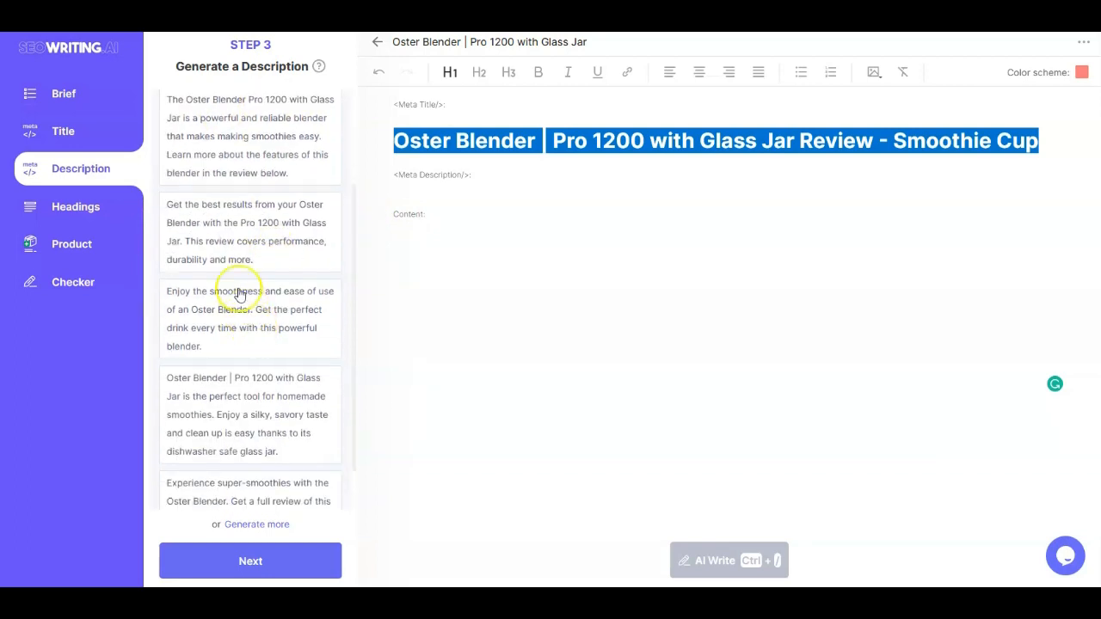
{"action": "scroll", "coordinate": [240, 295], "scroll_direction": "up", "scroll_amount": 2}
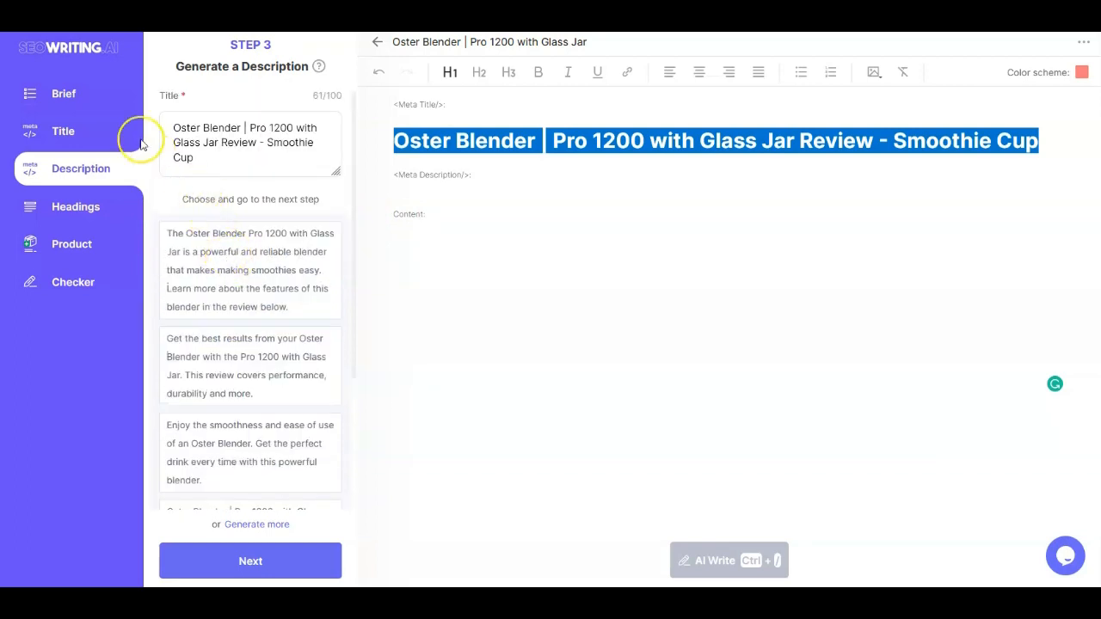
{"action": "scroll", "coordinate": [332, 460], "scroll_direction": "down", "scroll_amount": 2}
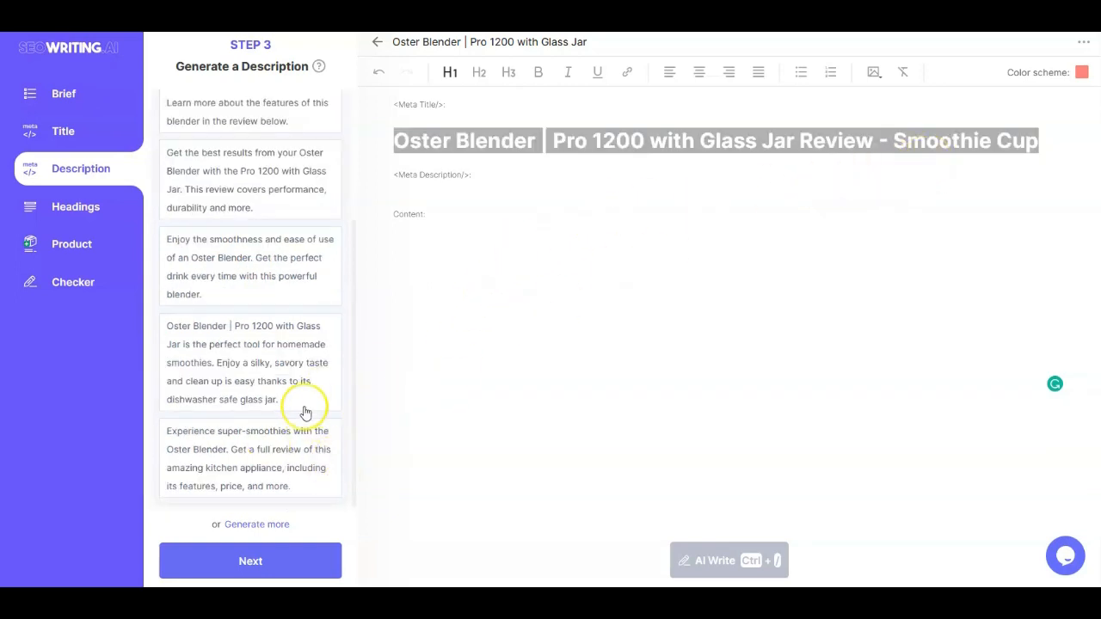
{"action": "left_click", "coordinate": [241, 372]}
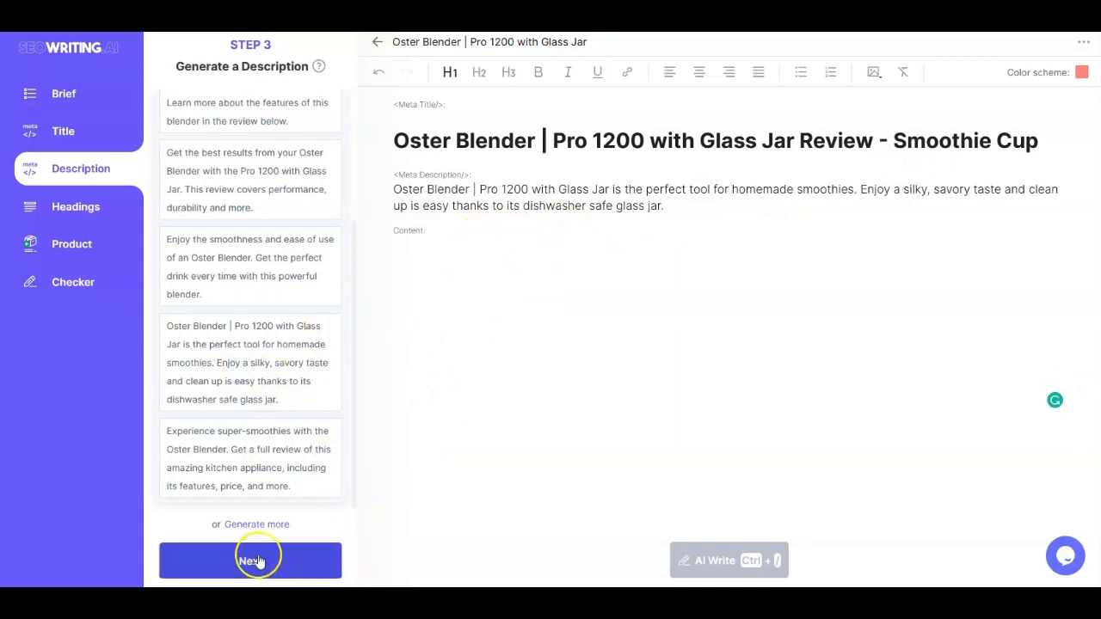
Proceed to the headings step and generate article headings from the chosen title and description
{"action": "left_click", "coordinate": [256, 561]}
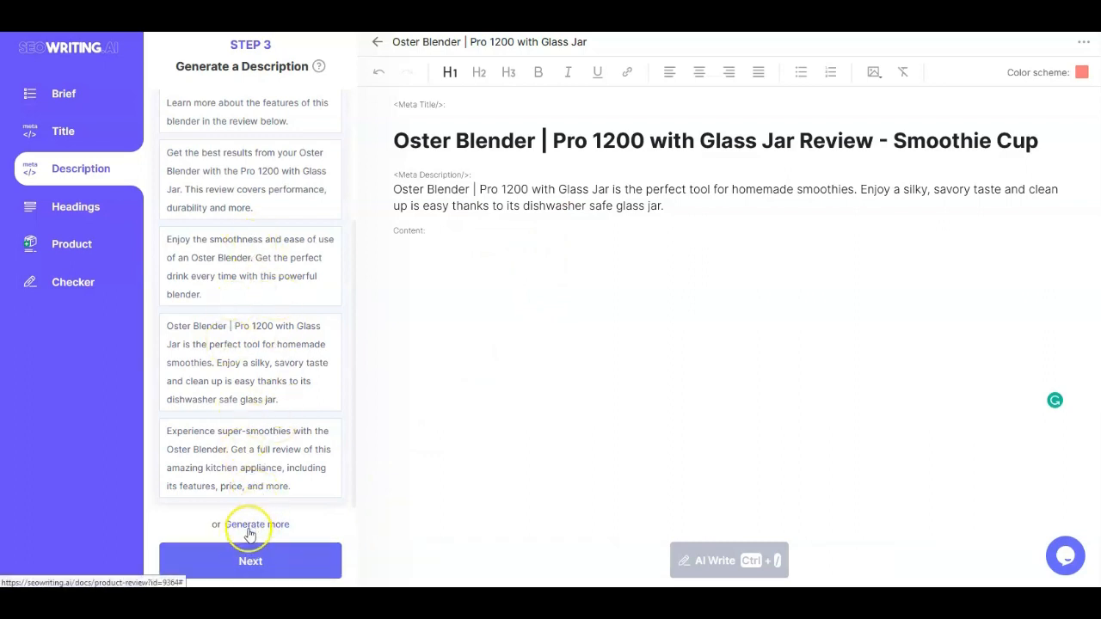
{"action": "left_click", "coordinate": [244, 562]}
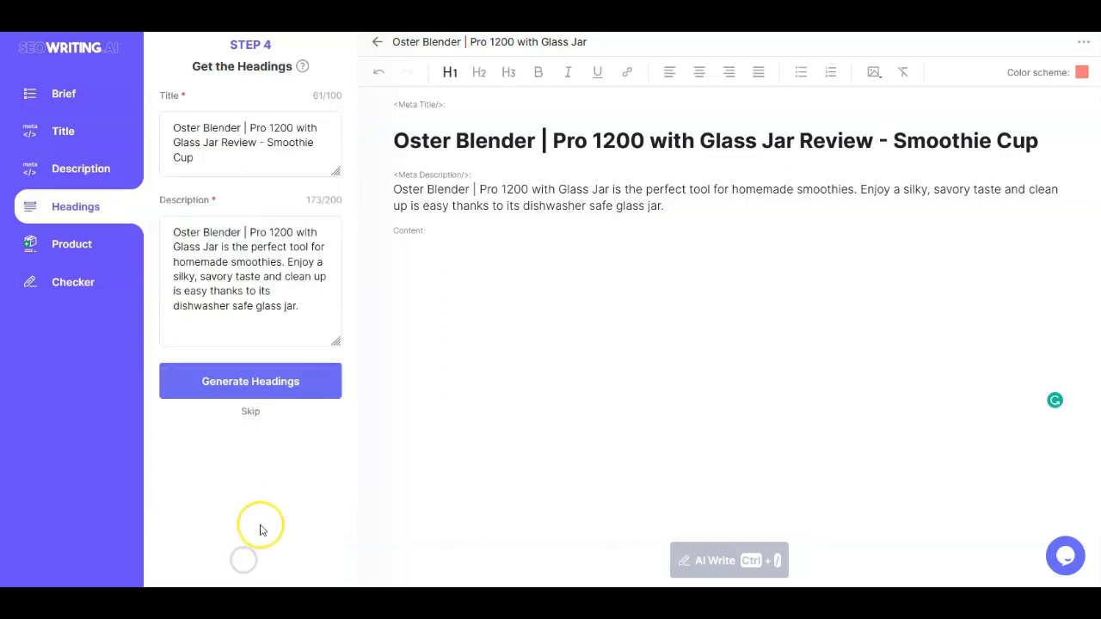
{"action": "left_click", "coordinate": [243, 389]}
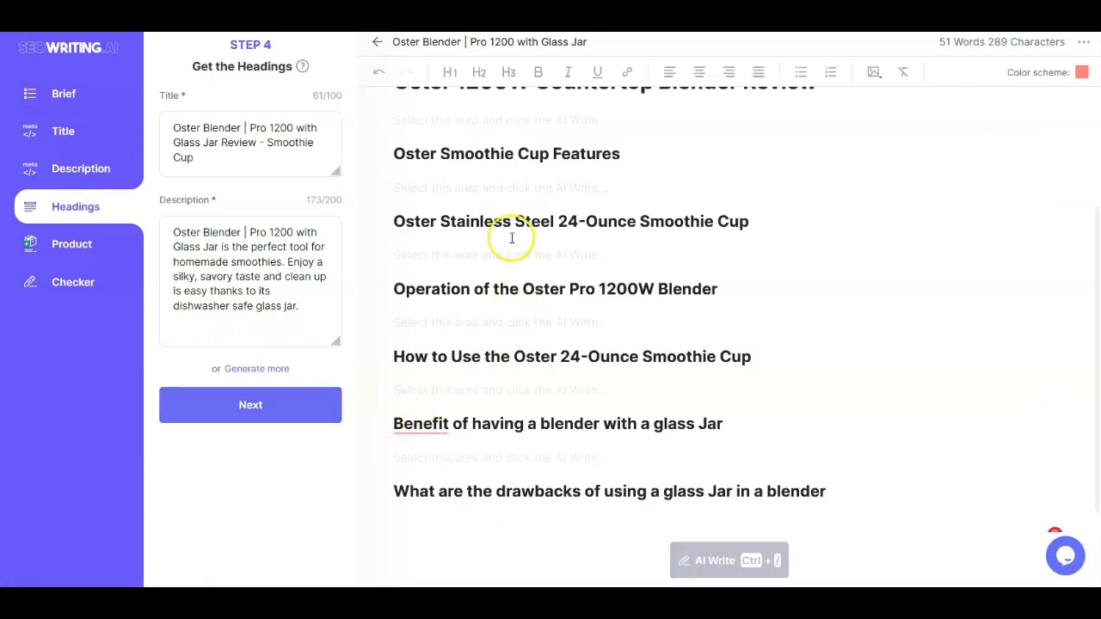
Try to write the section under the "Oster 1200W Countertop Blender Review" heading with AI Write
{"action": "scroll", "coordinate": [531, 189], "scroll_direction": "down", "scroll_amount": 1}
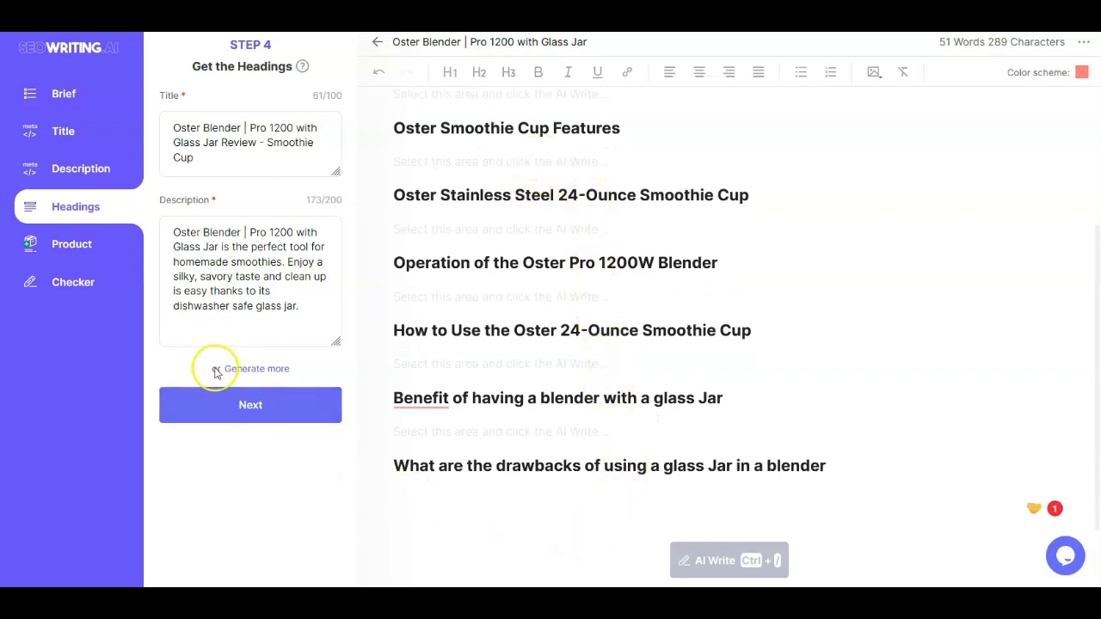
{"action": "left_click", "coordinate": [73, 246]}
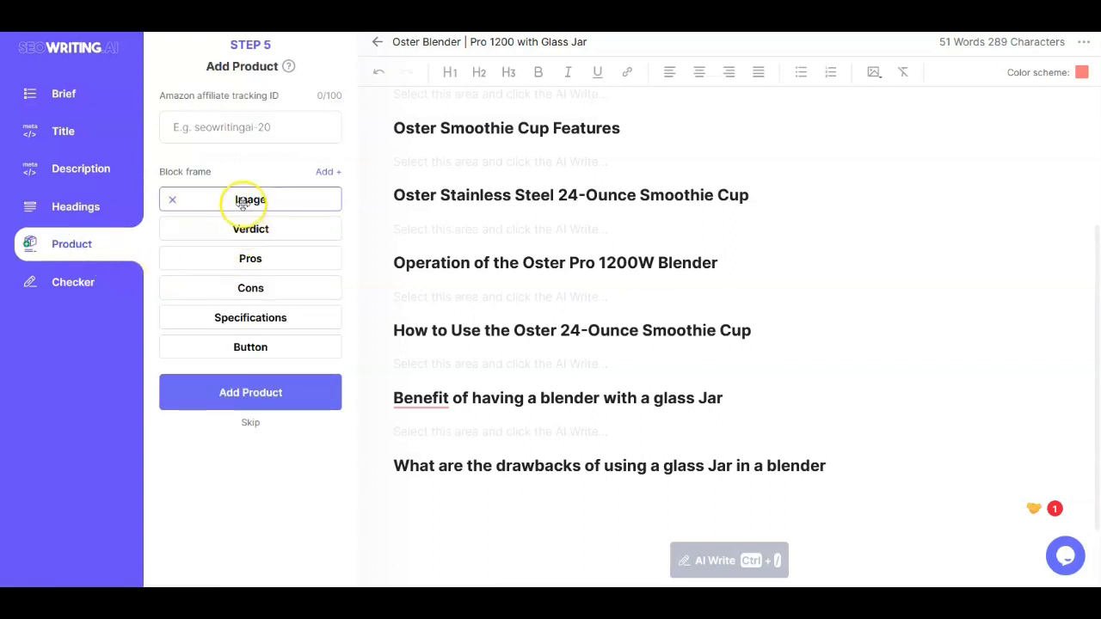
{"action": "scroll", "coordinate": [492, 202], "scroll_direction": "up", "scroll_amount": 2}
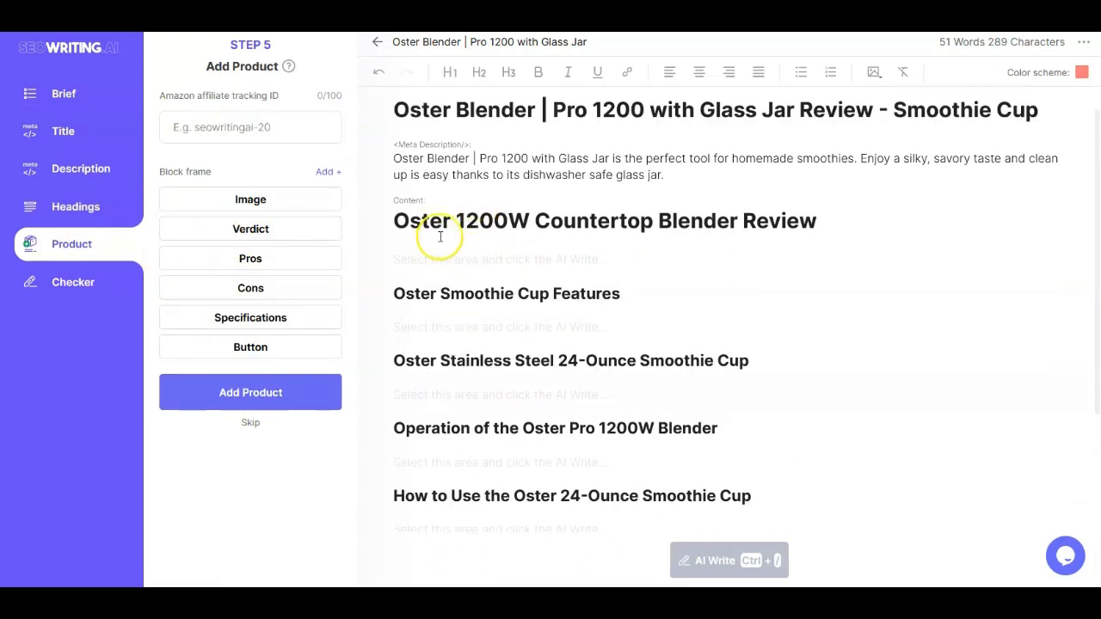
{"action": "left_click", "coordinate": [403, 259]}
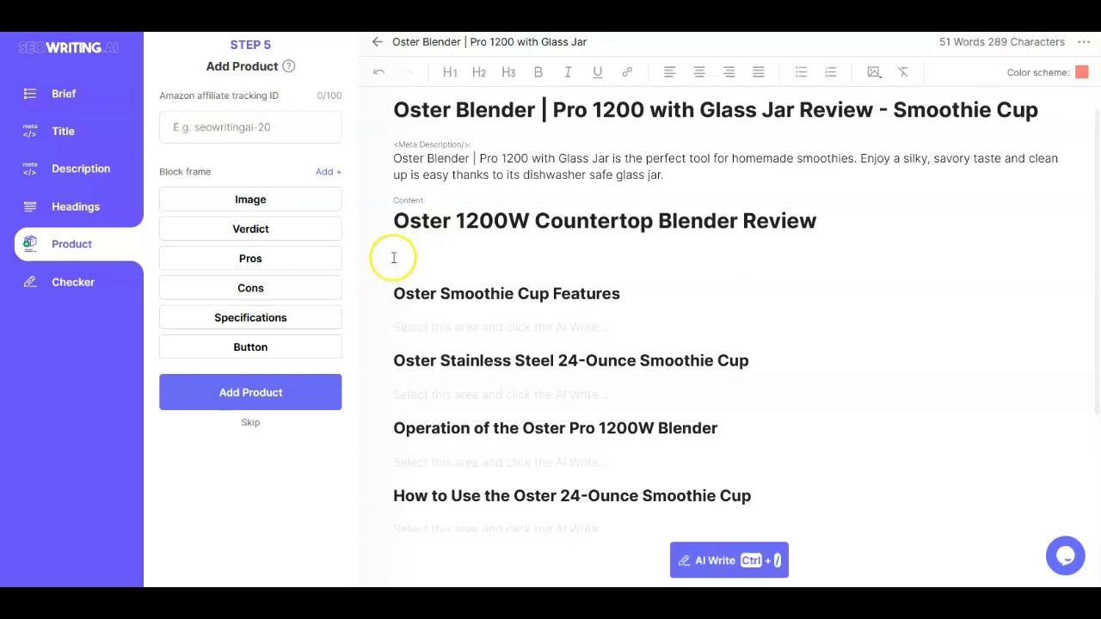
{"action": "left_click", "coordinate": [718, 563]}
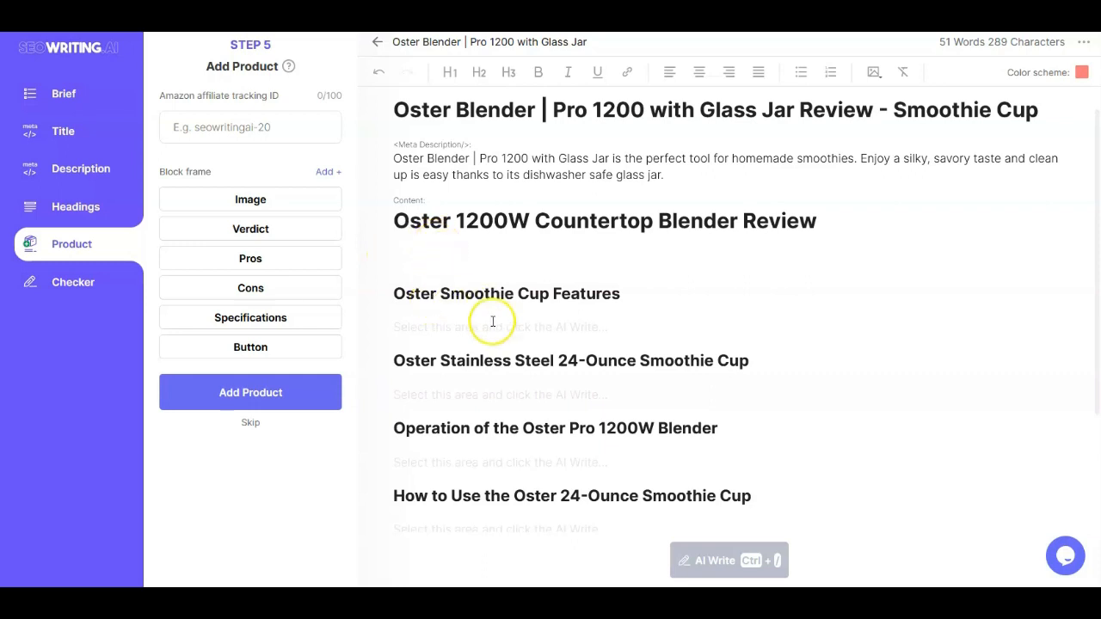
{"action": "left_click", "coordinate": [60, 210]}
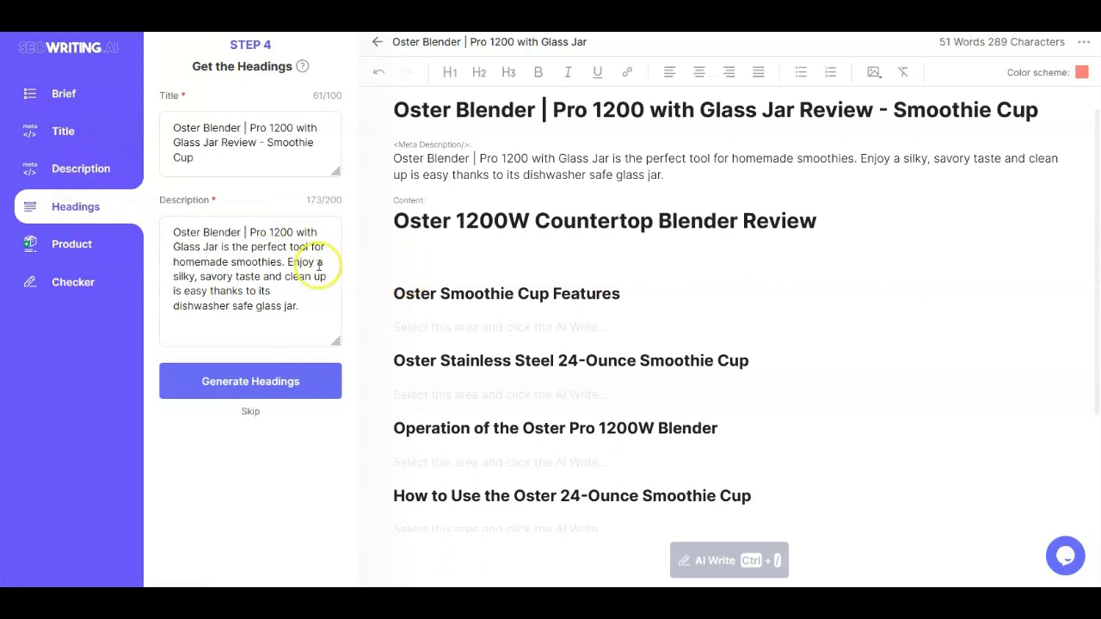
{"action": "left_click", "coordinate": [422, 256]}
{"action": "left_click", "coordinate": [705, 560]}
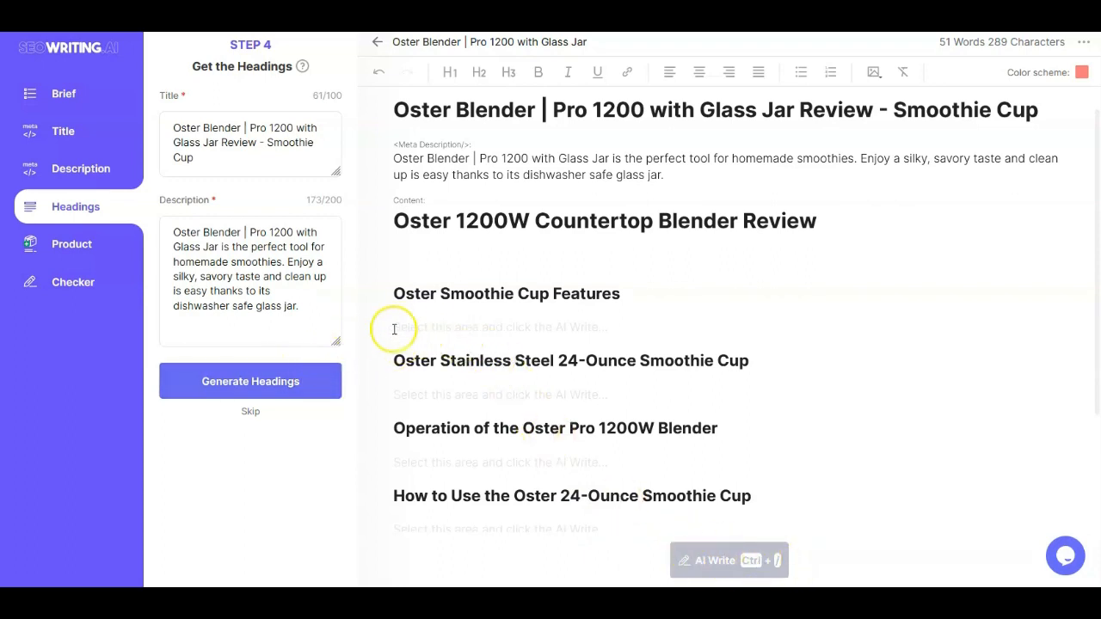
Try AI Write under the Smoothie Cup Features and Stainless Steel Smoothie Cup headings, and generate text under "Operation of the Oster Pro 1200W Blender"
{"action": "left_click", "coordinate": [439, 326]}
{"action": "left_click", "coordinate": [719, 565]}
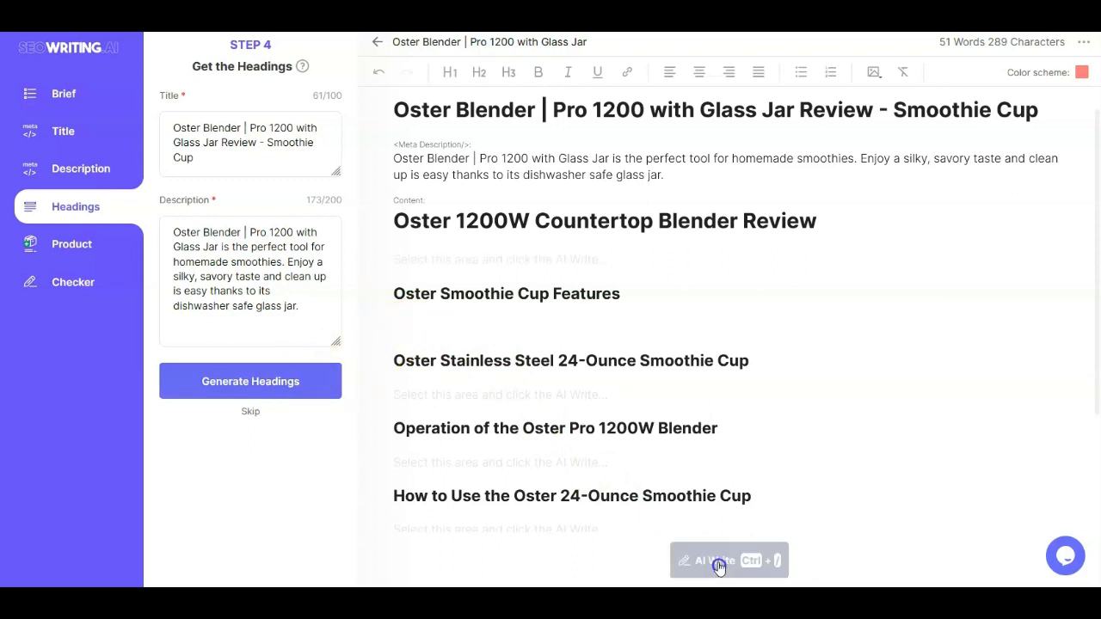
{"action": "left_click", "coordinate": [431, 387]}
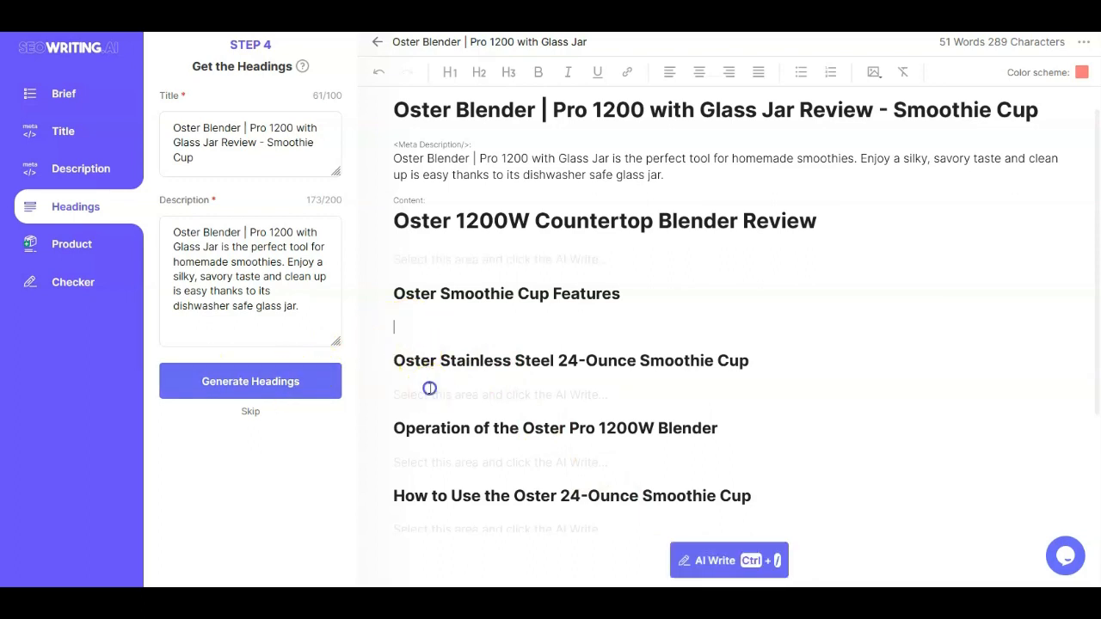
{"action": "left_click", "coordinate": [723, 562]}
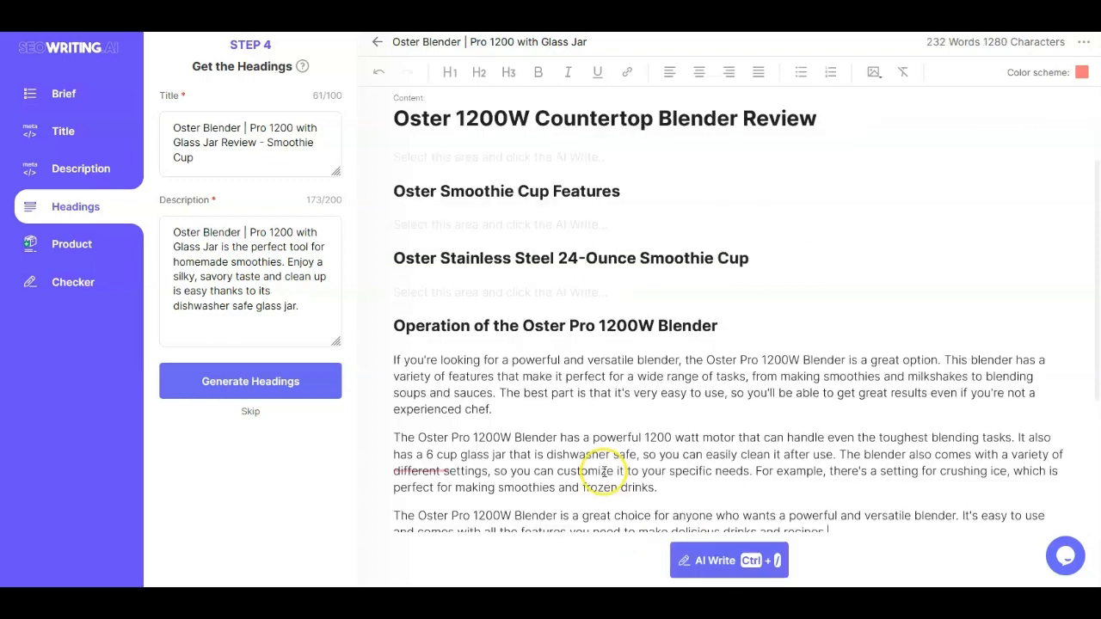
Try AI Write under the "How to Use the Oster 24-Ounce Smoothie Cup" heading and the glass jar drawbacks heading
{"action": "scroll", "coordinate": [680, 469], "scroll_direction": "down", "scroll_amount": 2}
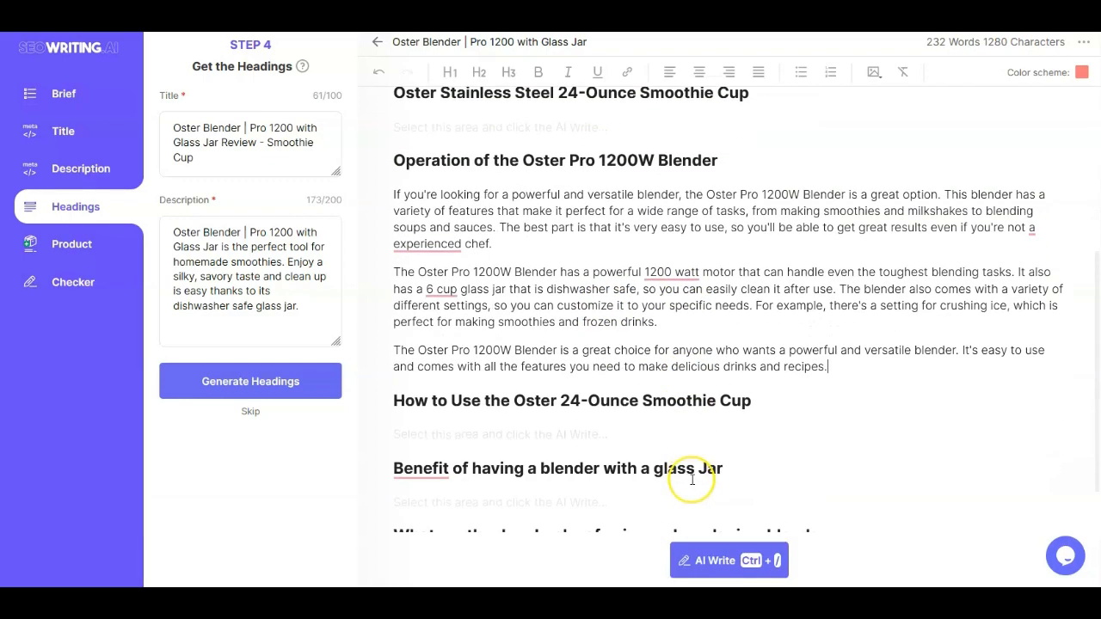
{"action": "scroll", "coordinate": [594, 430], "scroll_direction": "down", "scroll_amount": 1}
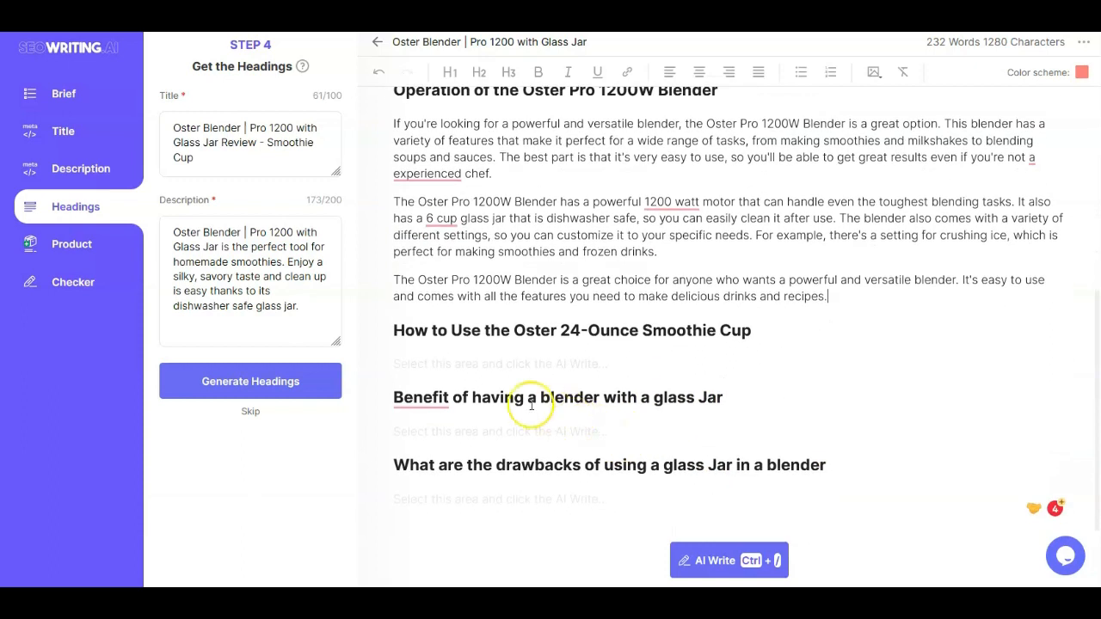
{"action": "left_click", "coordinate": [439, 364]}
{"action": "left_click", "coordinate": [695, 561]}
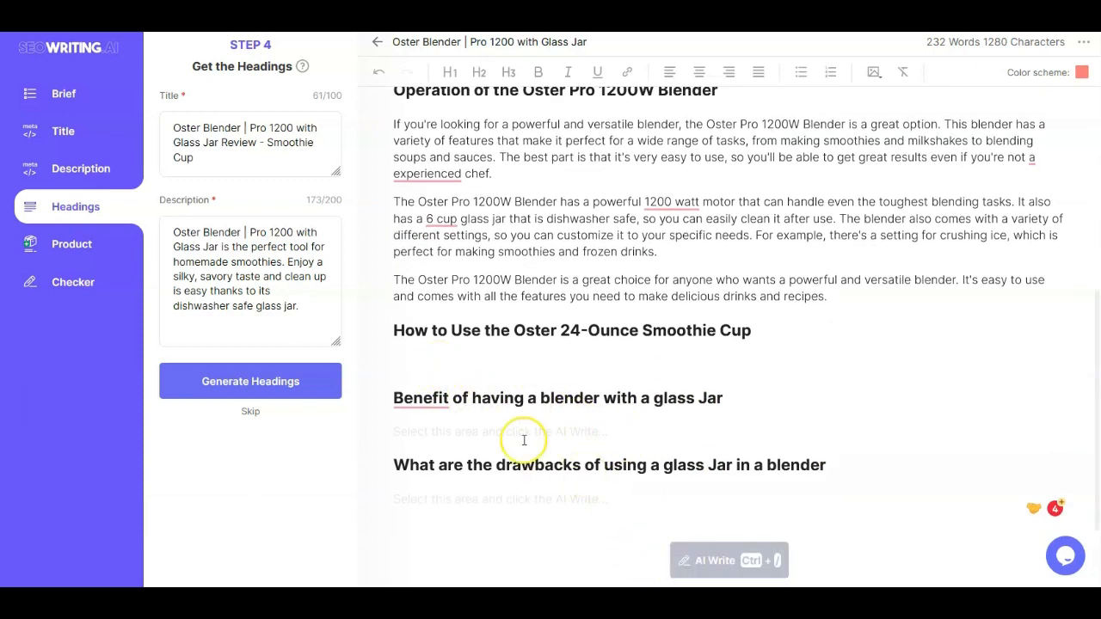
{"action": "left_click", "coordinate": [491, 487]}
{"action": "left_click", "coordinate": [713, 576]}
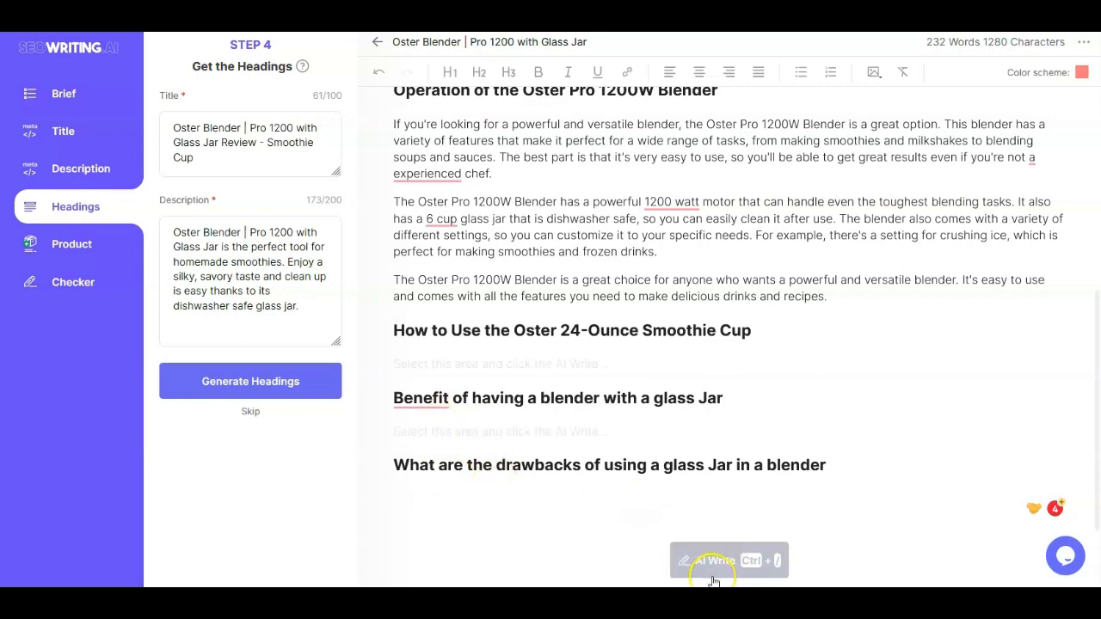
Generate another set of article headings from the same title and description
{"action": "scroll", "coordinate": [529, 405], "scroll_direction": "up", "scroll_amount": 3}
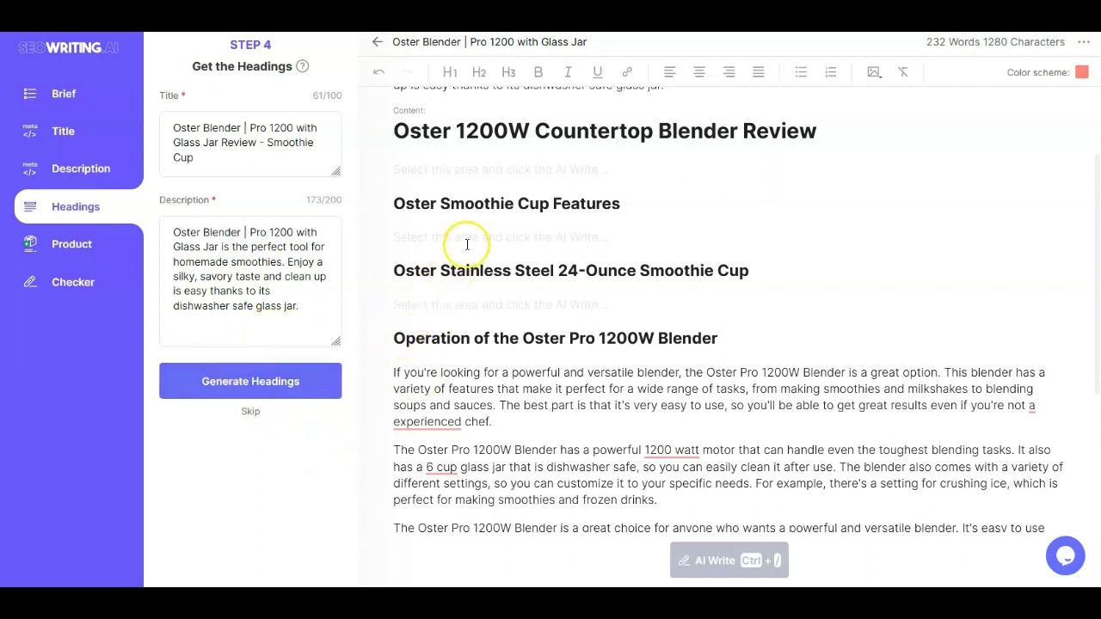
{"action": "left_click", "coordinate": [240, 384]}
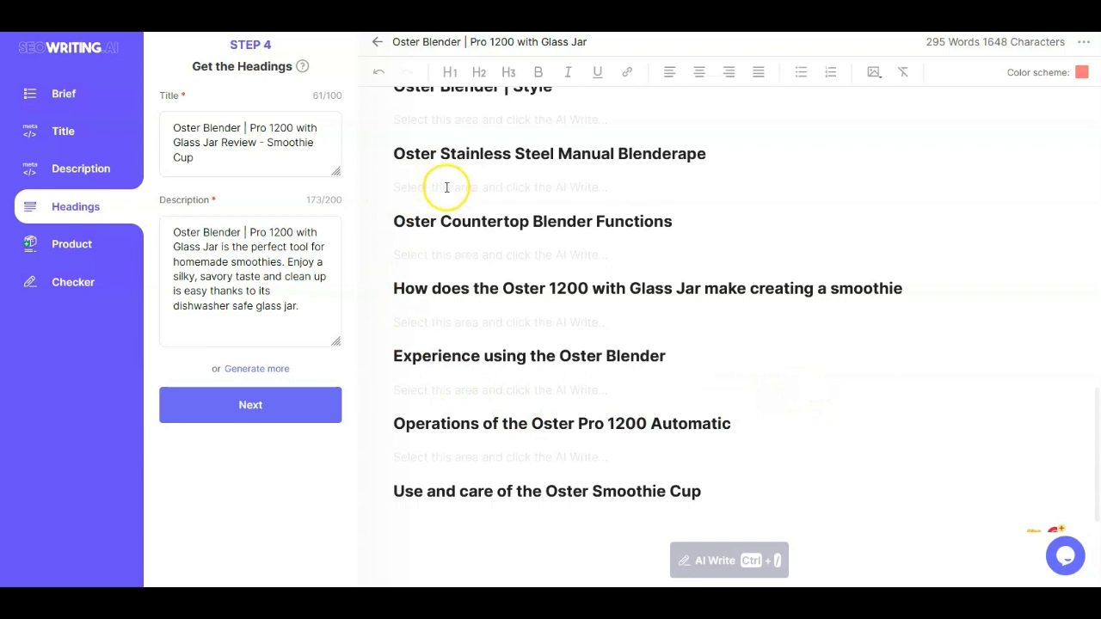
Try AI Write under the new Smoothie Cup Review heading and generate text under "How does the Oster 1200 with Glass Jar make creating a smoothie"
{"action": "scroll", "coordinate": [446, 187], "scroll_direction": "up", "scroll_amount": 3}
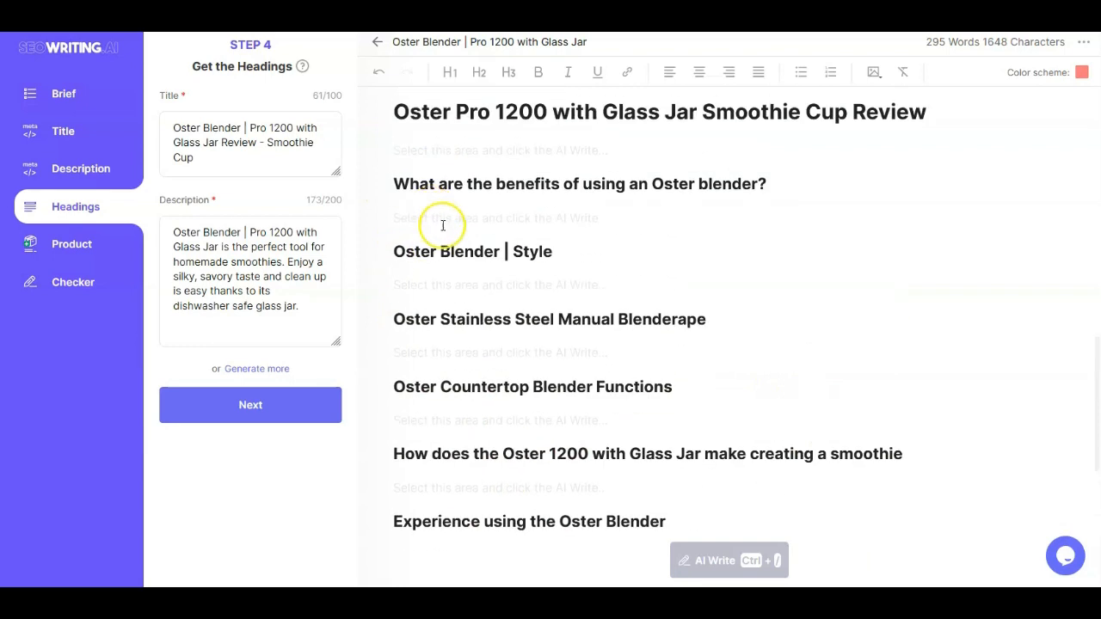
{"action": "left_click", "coordinate": [455, 149]}
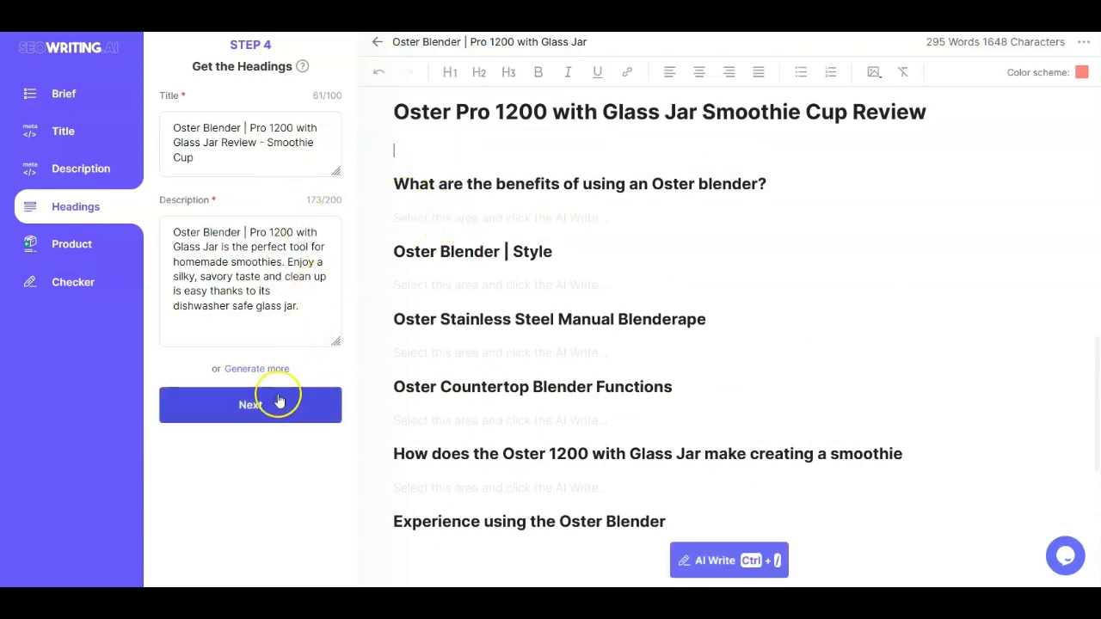
{"action": "left_click", "coordinate": [711, 566]}
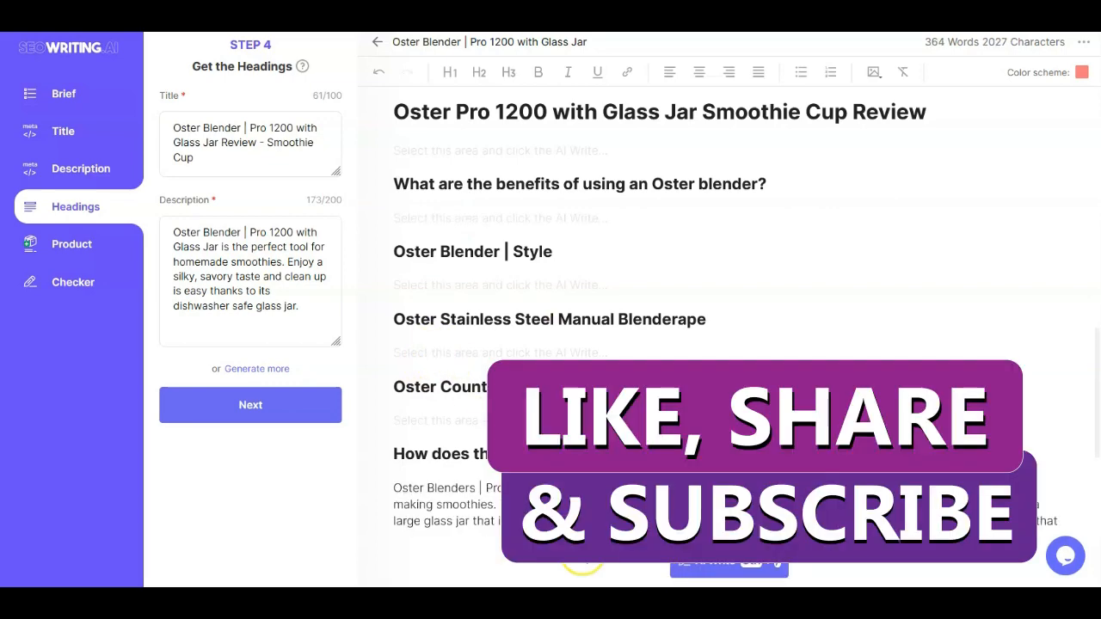
Try AI Write under the "Experience using the Oster Blender" and "Operations of the Oster Pro 1200 Automatic" headings
{"action": "scroll", "coordinate": [393, 369], "scroll_direction": "down", "scroll_amount": 3}
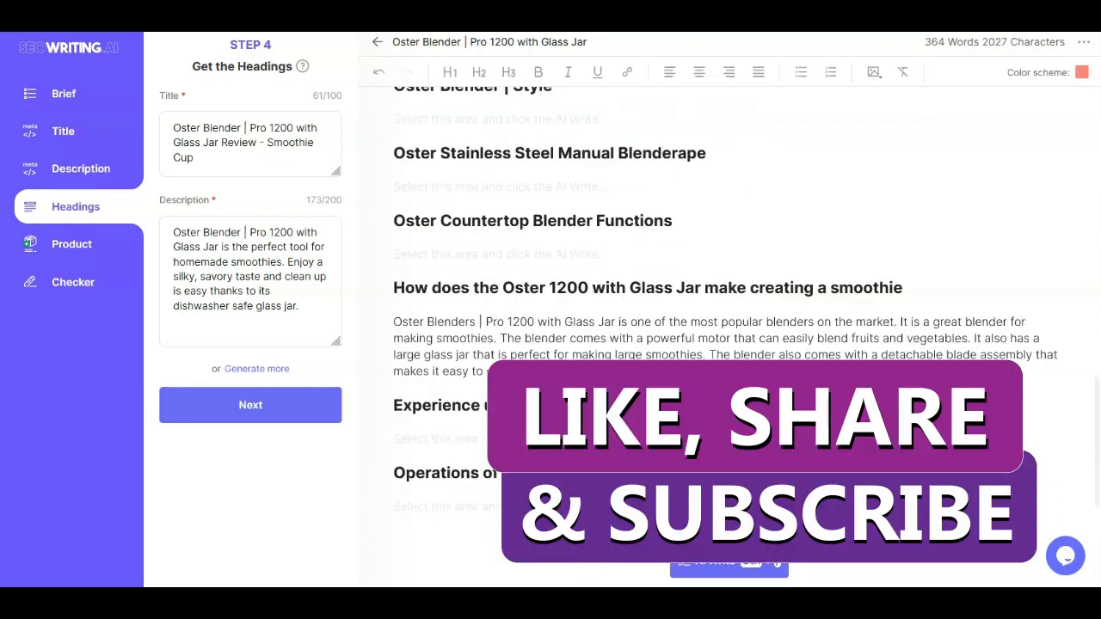
{"action": "left_click", "coordinate": [713, 570]}
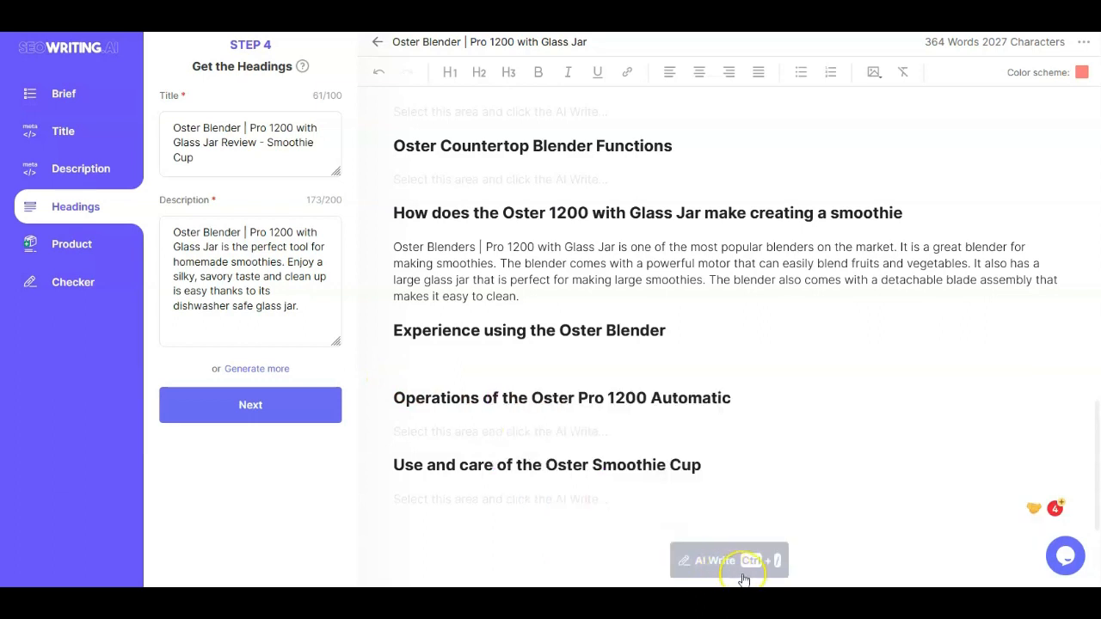
{"action": "left_click", "coordinate": [487, 425]}
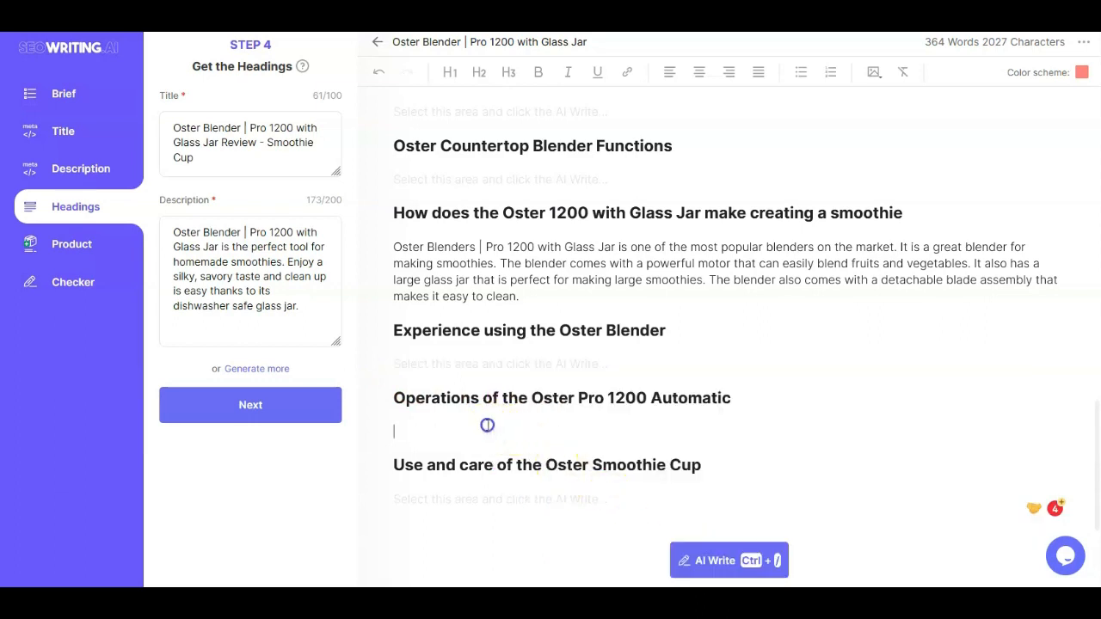
{"action": "left_click", "coordinate": [706, 572]}
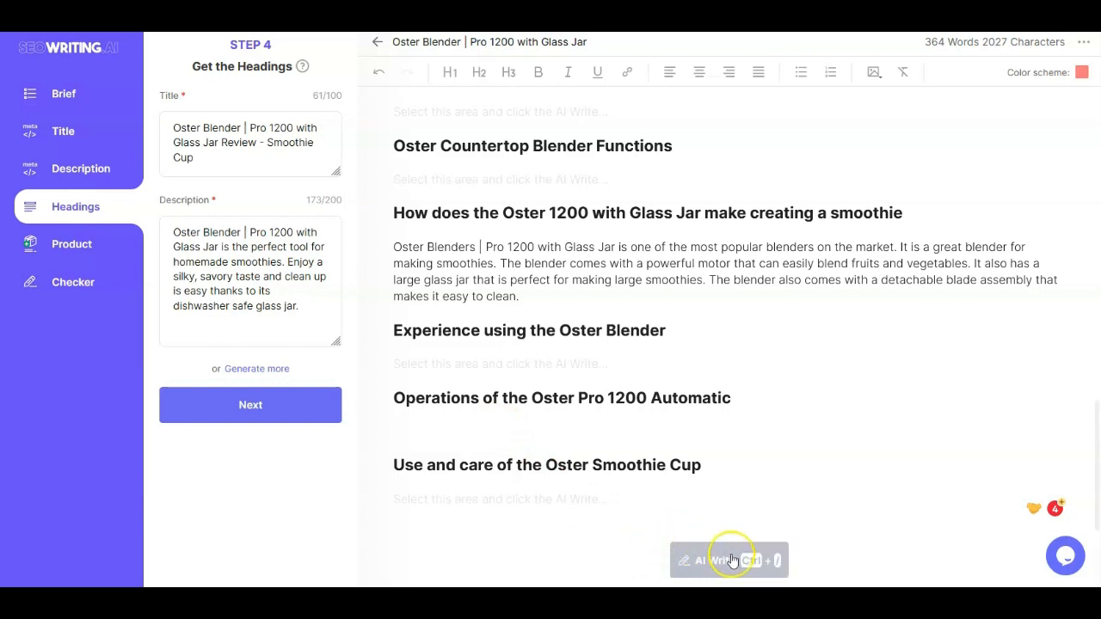
Try AI Write under the "Use and care of the Oster Smoothie Cup", glass jar benefit and 24-Ounce Smoothie Cup how-to headings
{"action": "left_click", "coordinate": [487, 505]}
{"action": "left_click", "coordinate": [721, 569]}
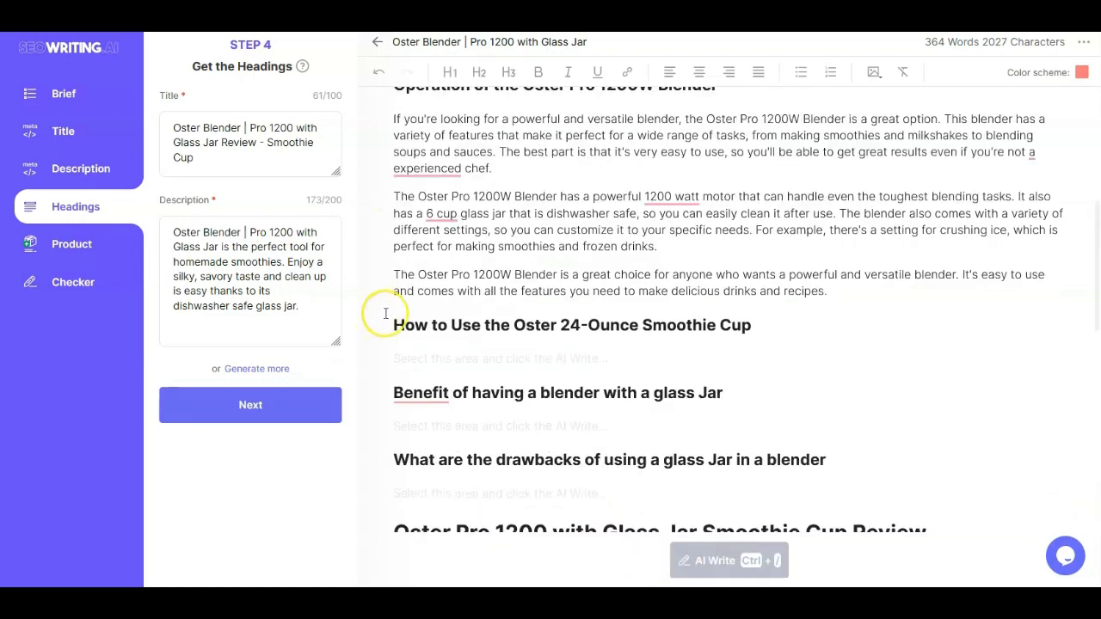
{"action": "left_click", "coordinate": [454, 415]}
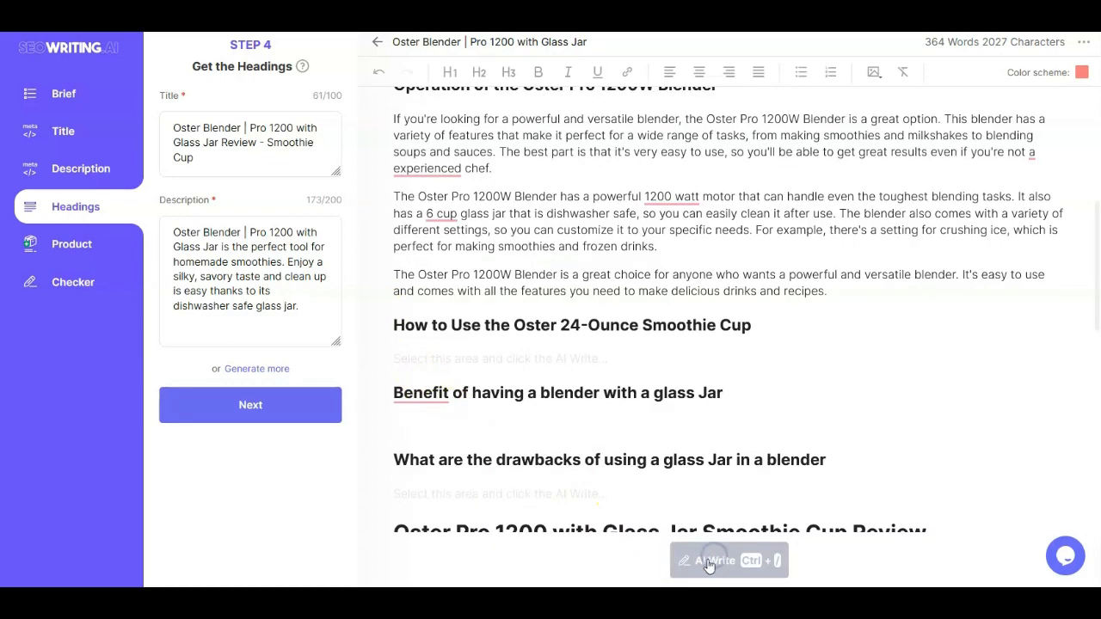
{"action": "left_click", "coordinate": [430, 358]}
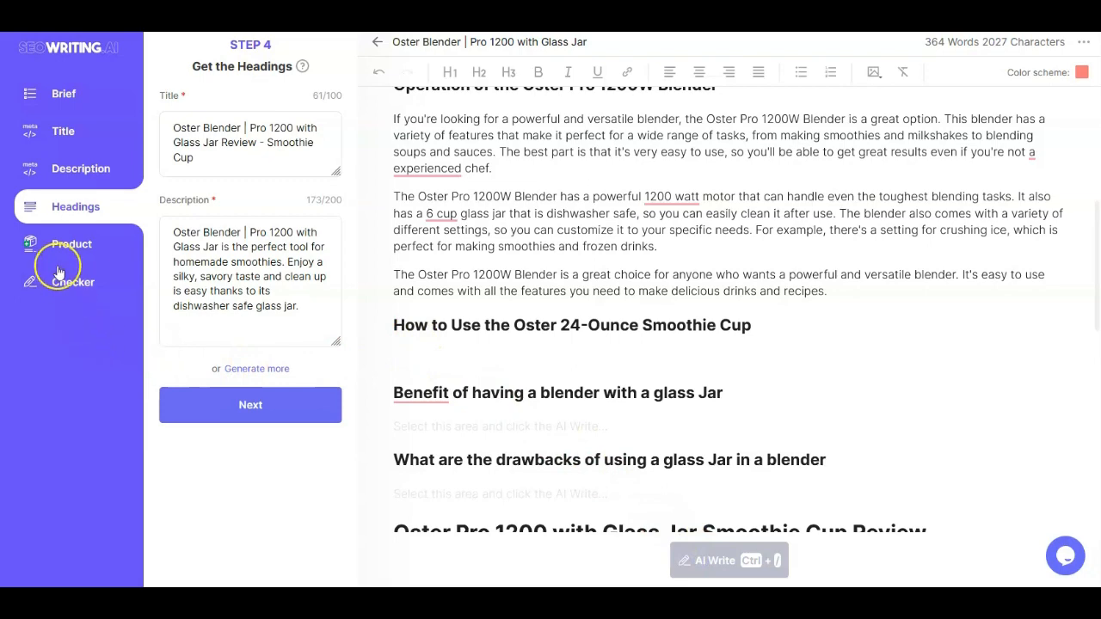
Add the Oster Blender product block under the "How to Use the Oster 24-Ounce Smoothie Cup" heading and generate its Verdict with AI Write
{"action": "left_click", "coordinate": [75, 247]}
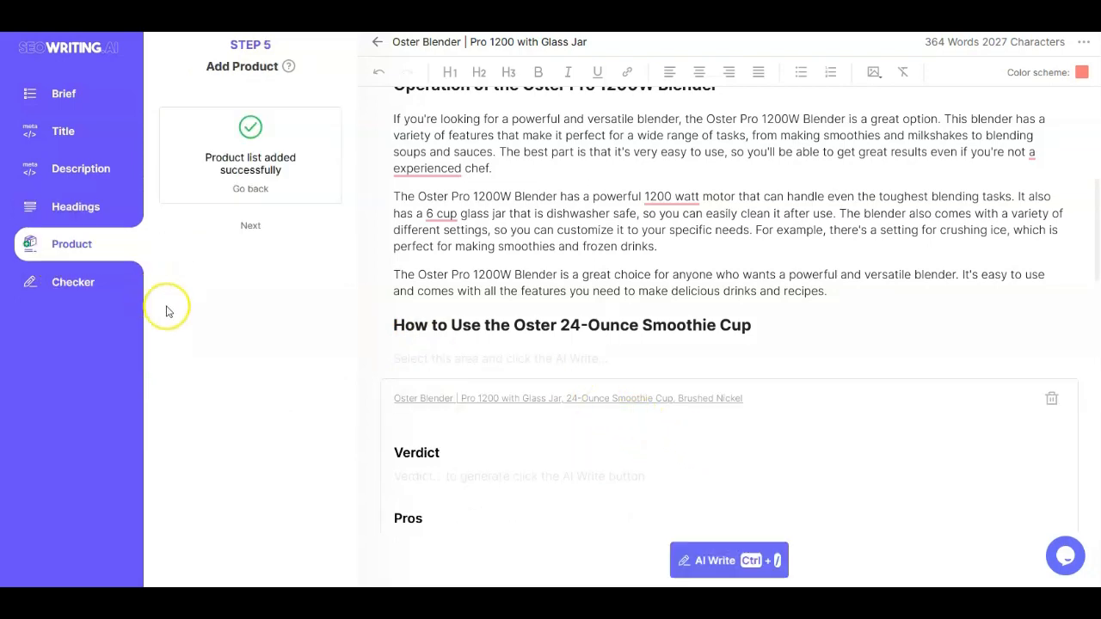
{"action": "scroll", "coordinate": [687, 473], "scroll_direction": "down", "scroll_amount": 3}
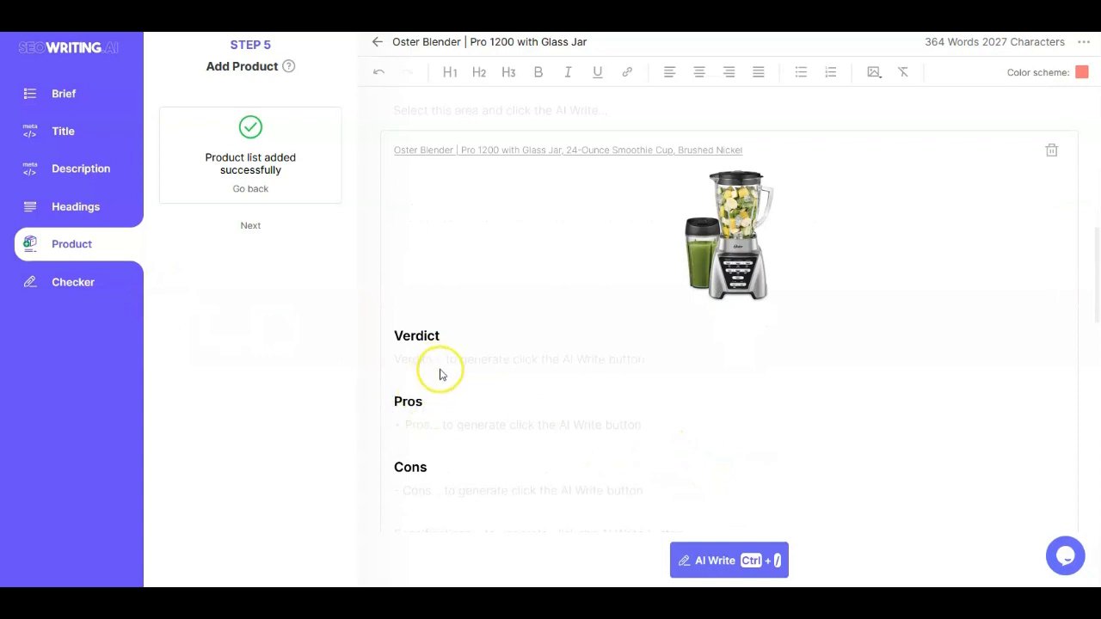
{"action": "left_click", "coordinate": [440, 375]}
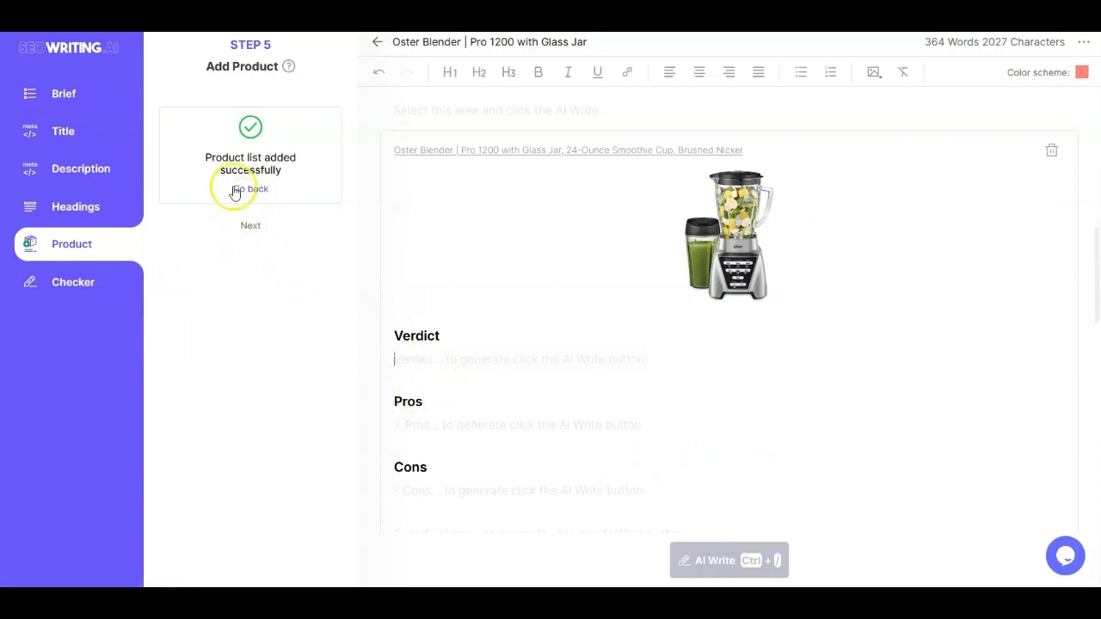
{"action": "left_click", "coordinate": [430, 367]}
{"action": "left_click", "coordinate": [716, 568]}
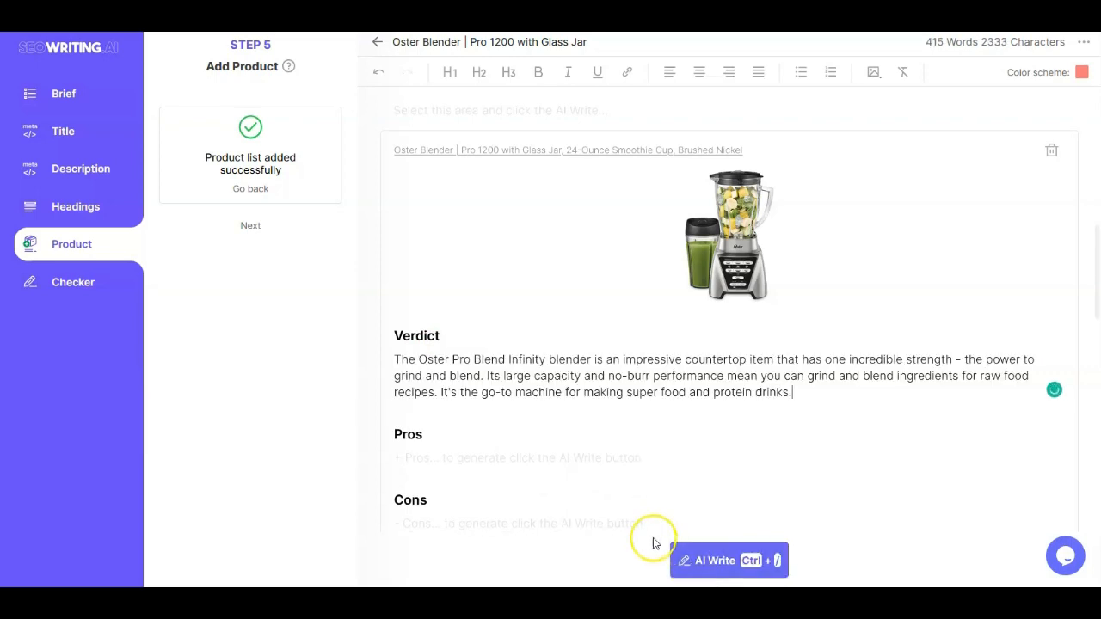
Generate the product block's Pros and Cons with AI Write
{"action": "left_click", "coordinate": [425, 465]}
{"action": "left_click", "coordinate": [716, 564]}
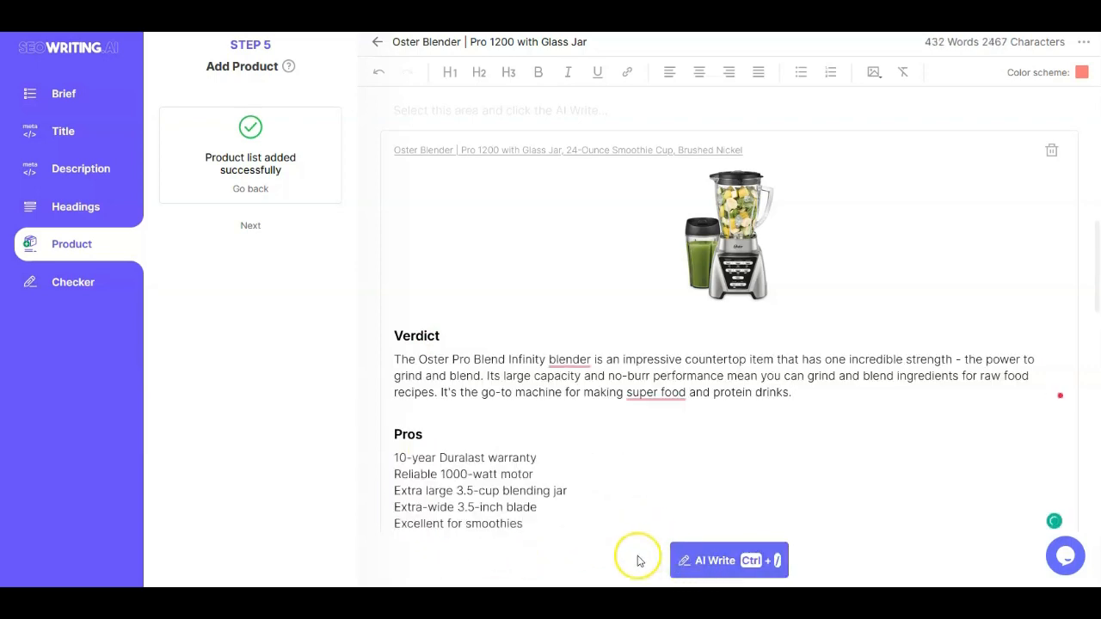
{"action": "scroll", "coordinate": [641, 533], "scroll_direction": "down", "scroll_amount": 2}
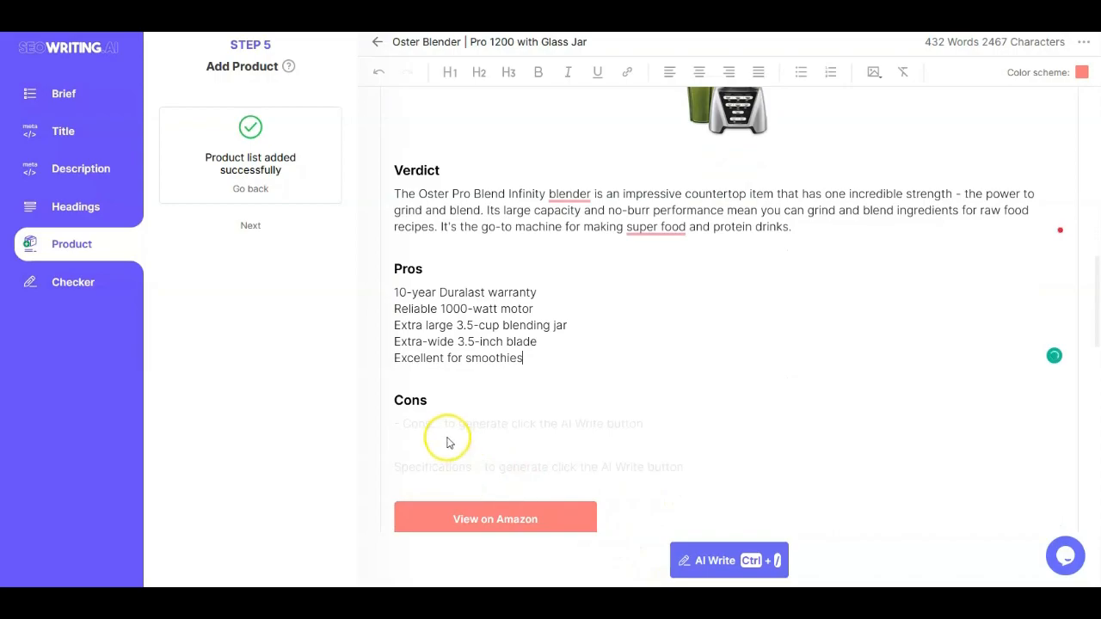
{"action": "left_click", "coordinate": [446, 443]}
{"action": "left_click", "coordinate": [730, 567]}
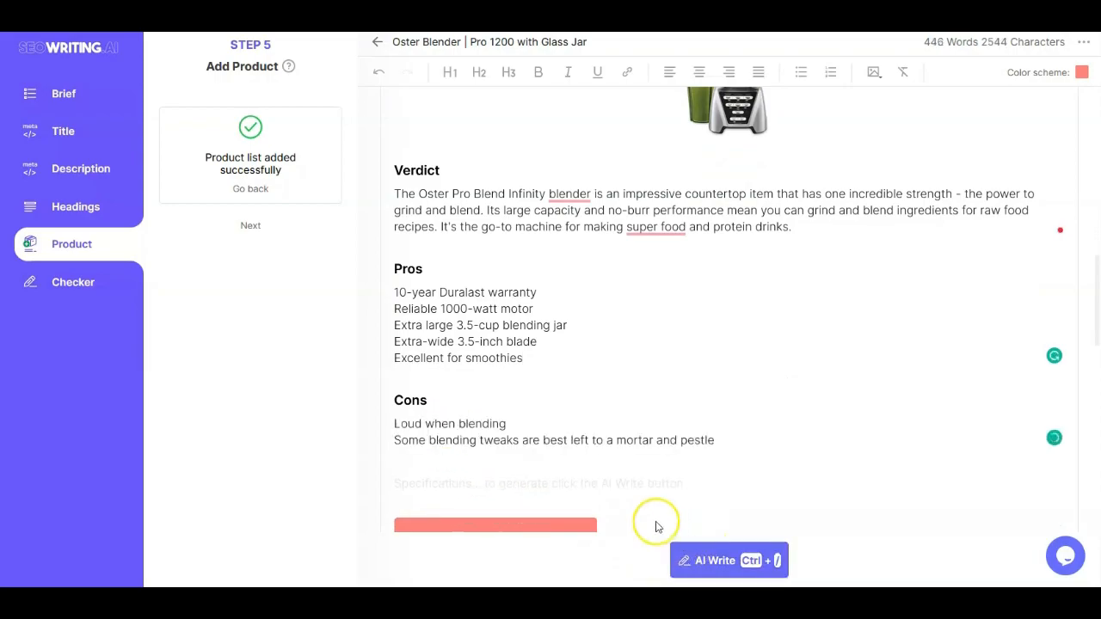
Look over the article from its beginning and check its overall score and content analysis in the Checker
{"action": "scroll", "coordinate": [652, 522], "scroll_direction": "down", "scroll_amount": 2}
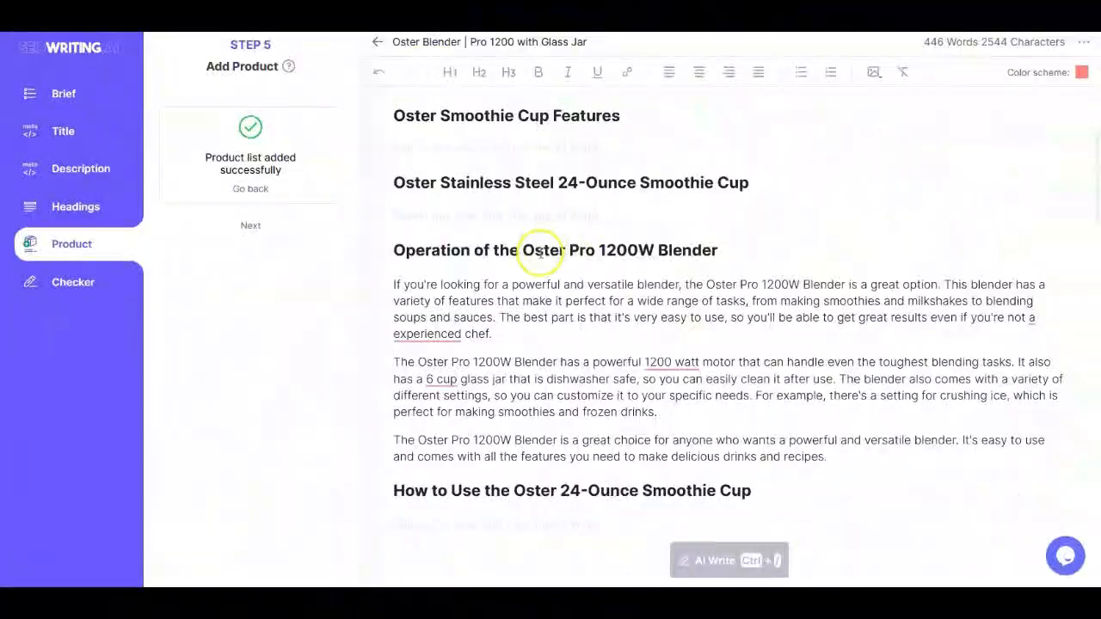
{"action": "scroll", "coordinate": [541, 249], "scroll_direction": "up", "scroll_amount": 3}
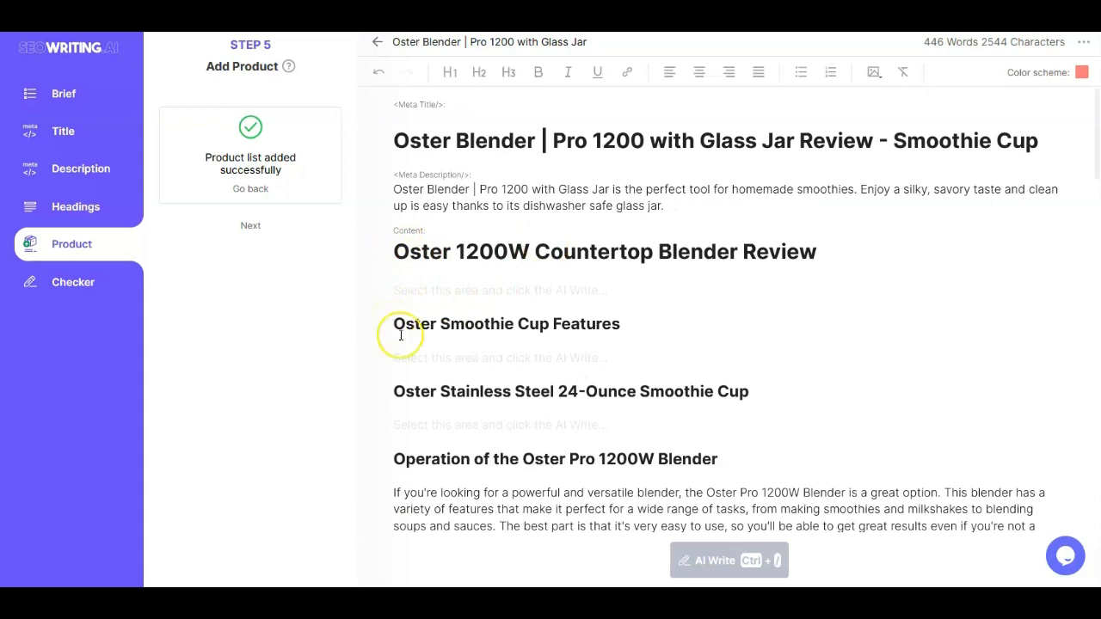
{"action": "left_click", "coordinate": [394, 400]}
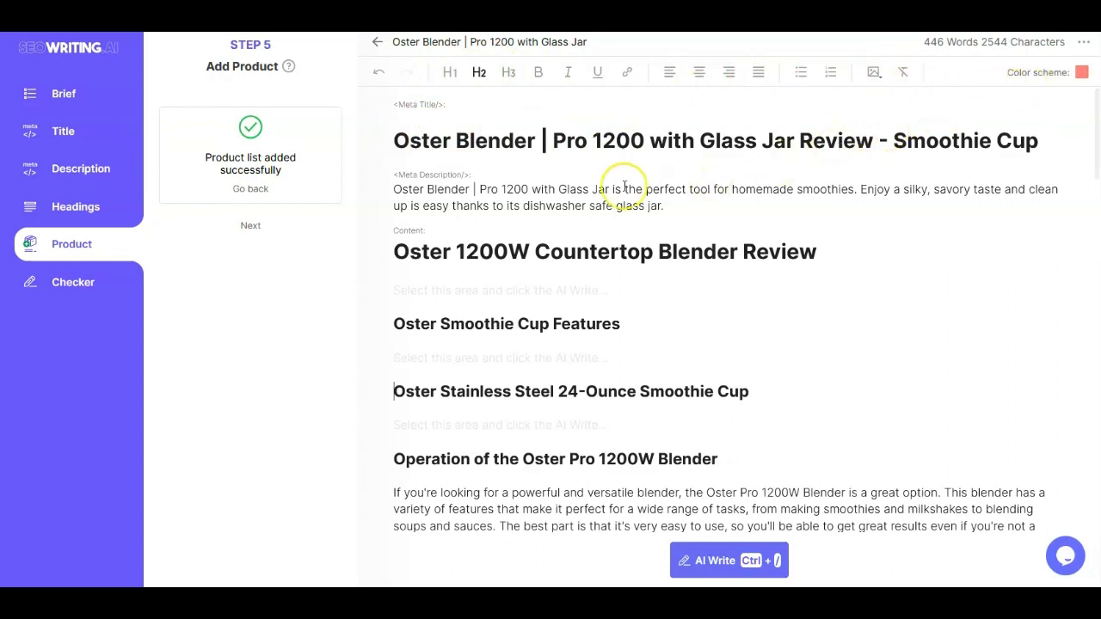
{"action": "left_click", "coordinate": [70, 284]}
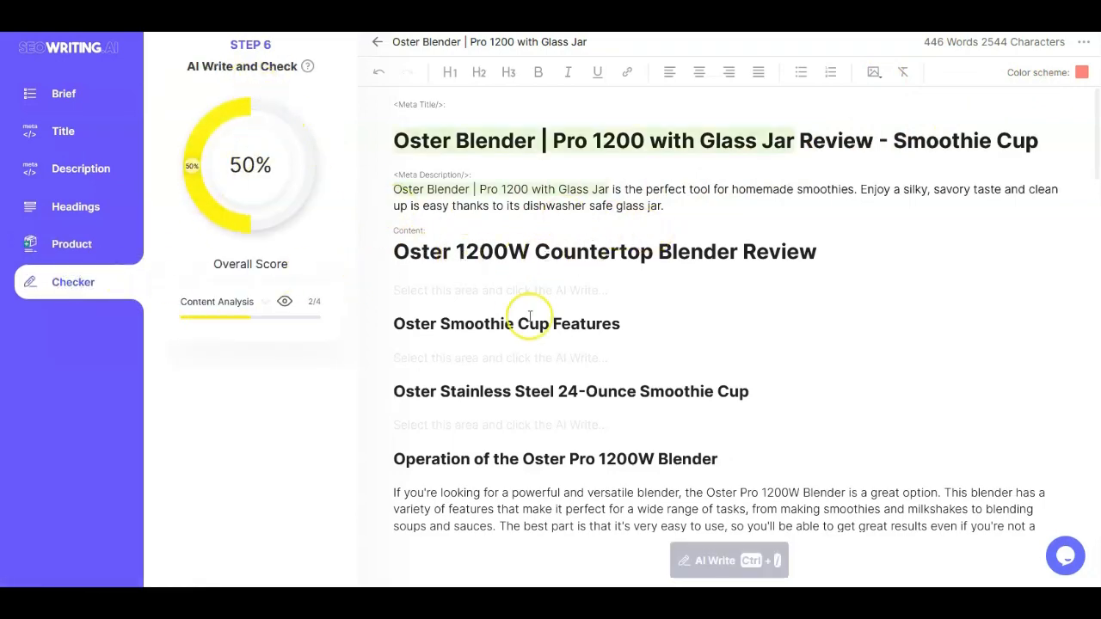
{"action": "scroll", "coordinate": [616, 297], "scroll_direction": "down", "scroll_amount": 1}
{"action": "scroll", "coordinate": [605, 283], "scroll_direction": "up", "scroll_amount": 1}
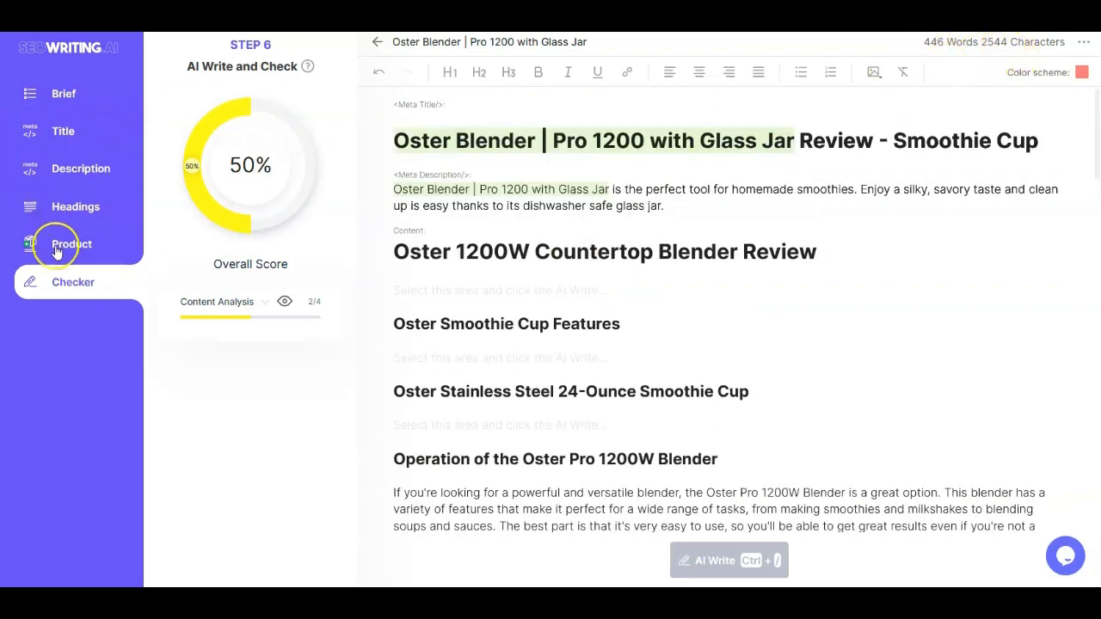
Open the description generator and review the AI-written sections, from the blender functions to the use and care of the smoothie cup
{"action": "left_click", "coordinate": [60, 169]}
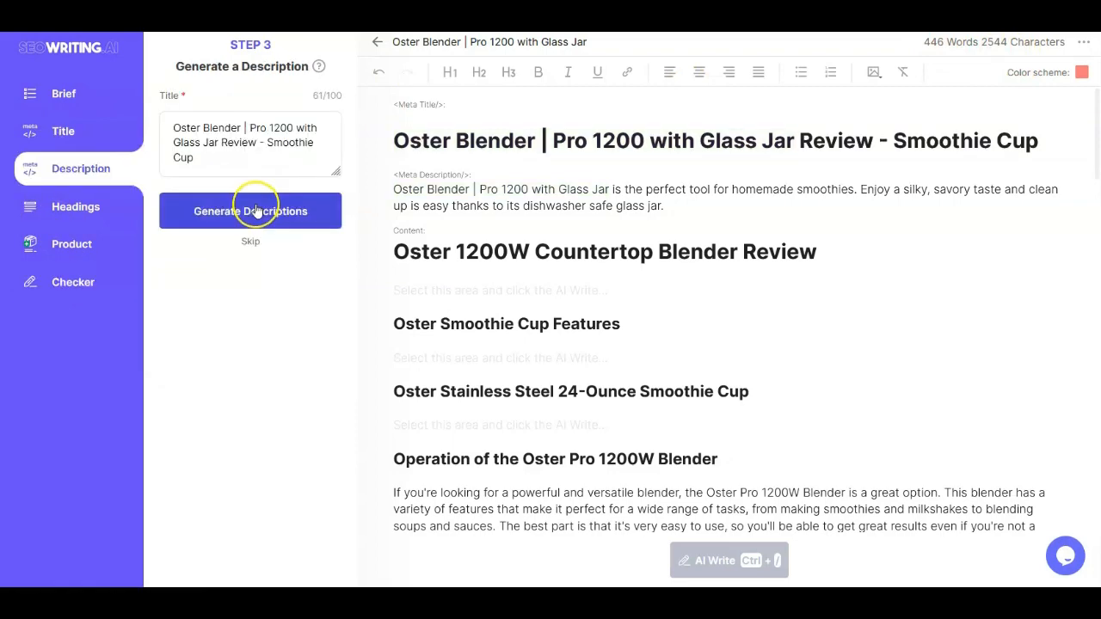
{"action": "scroll", "coordinate": [750, 340], "scroll_direction": "down", "scroll_amount": 1}
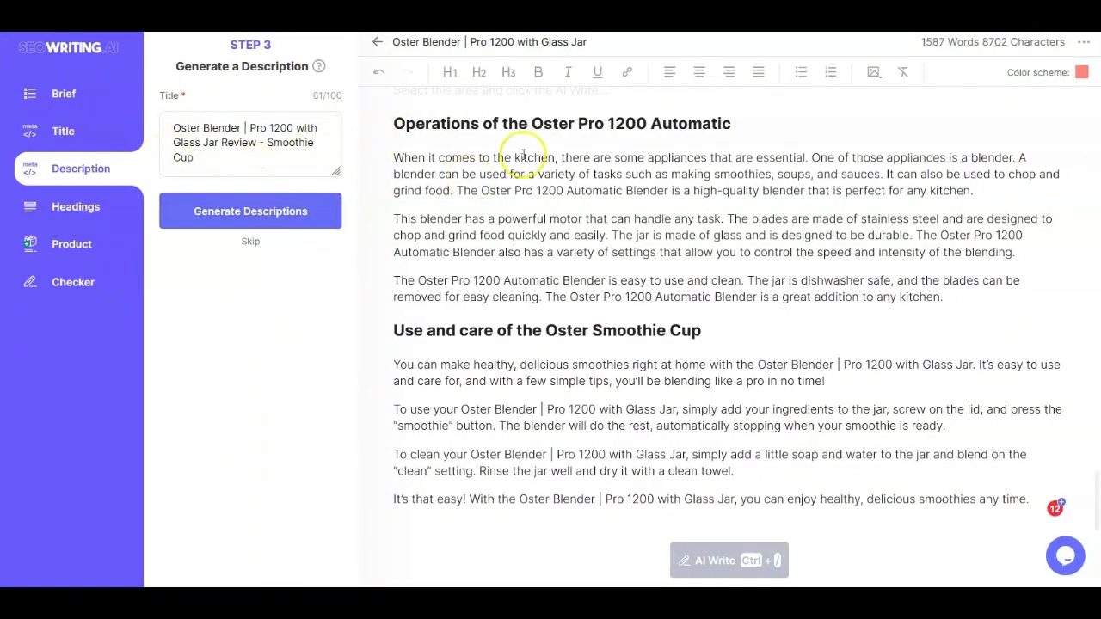
{"action": "scroll", "coordinate": [523, 156], "scroll_direction": "up", "scroll_amount": 6}
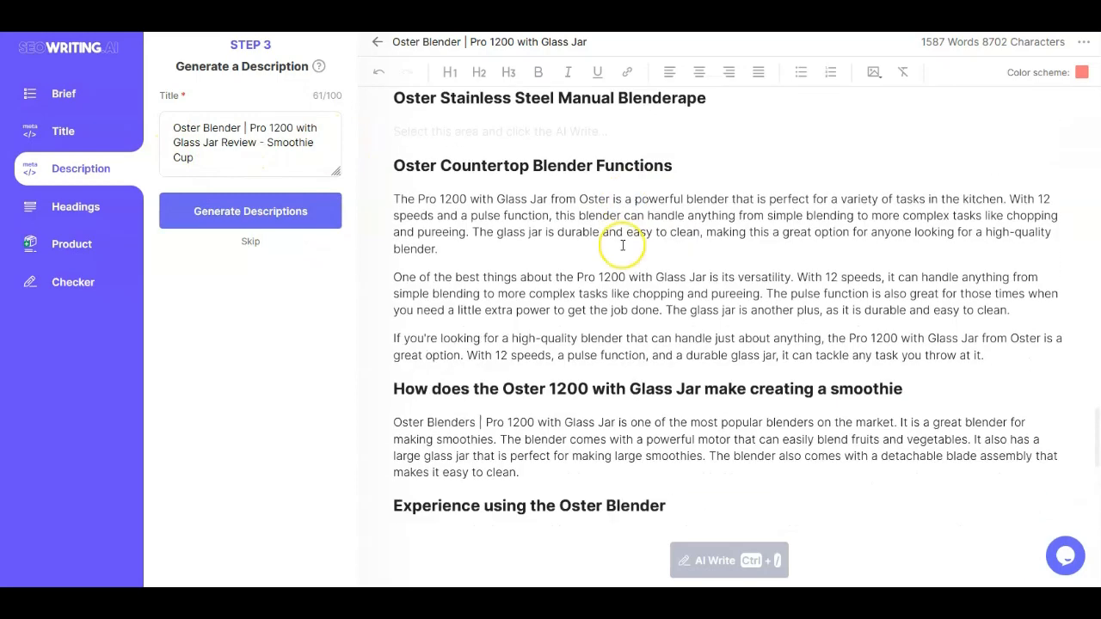
{"action": "scroll", "coordinate": [568, 266], "scroll_direction": "down", "scroll_amount": 3}
{"action": "scroll", "coordinate": [484, 314], "scroll_direction": "down", "scroll_amount": 2}
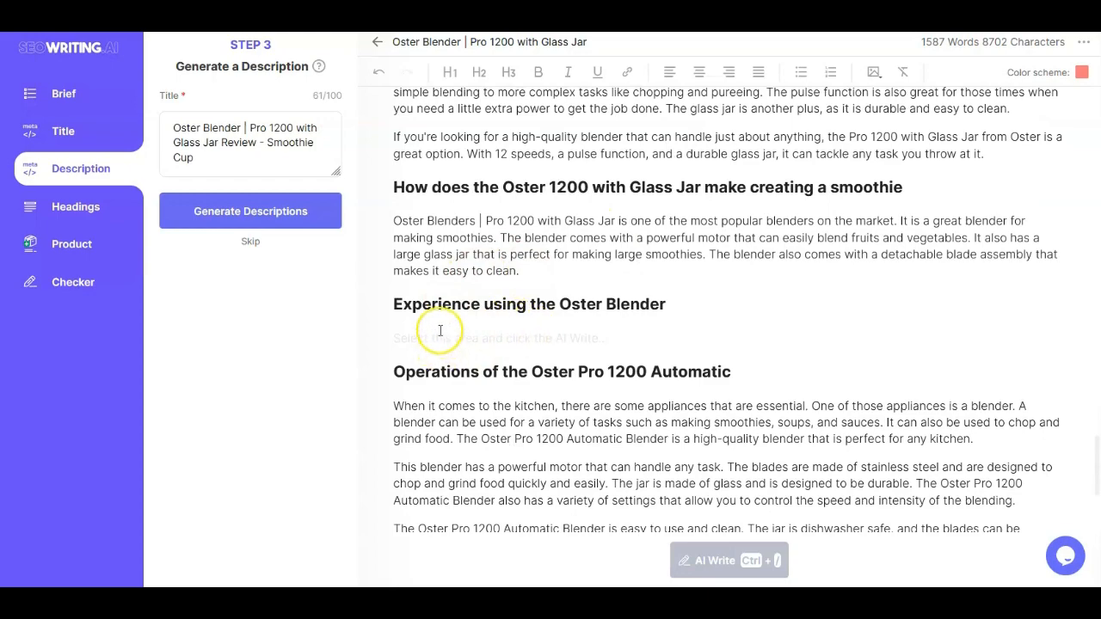
{"action": "scroll", "coordinate": [544, 344], "scroll_direction": "down", "scroll_amount": 3}
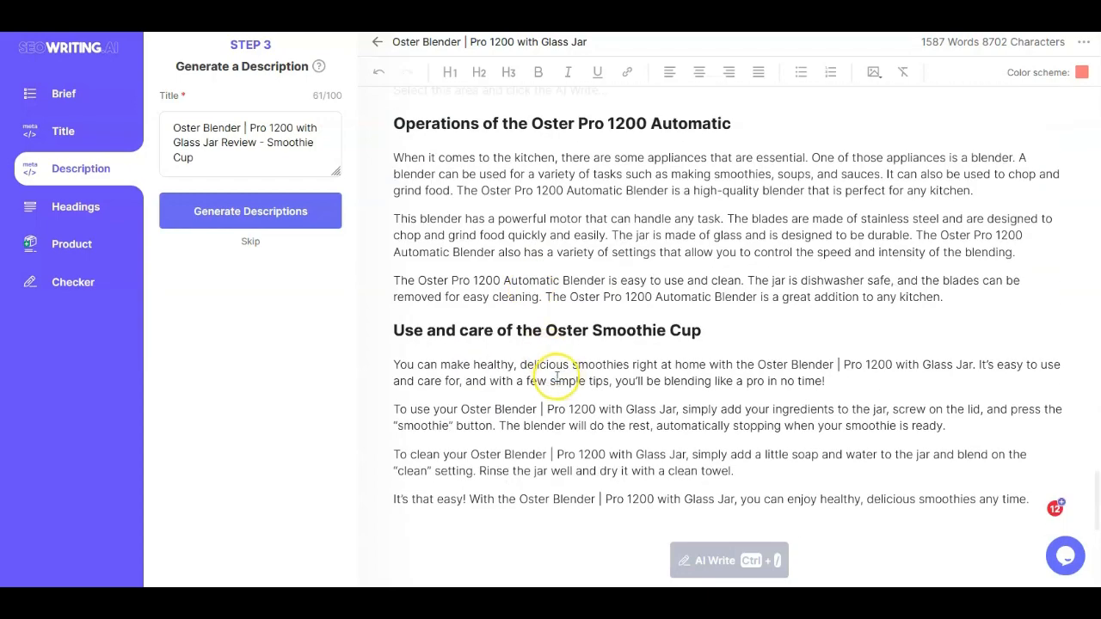
{"action": "scroll", "coordinate": [559, 370], "scroll_direction": "up", "scroll_amount": 6}
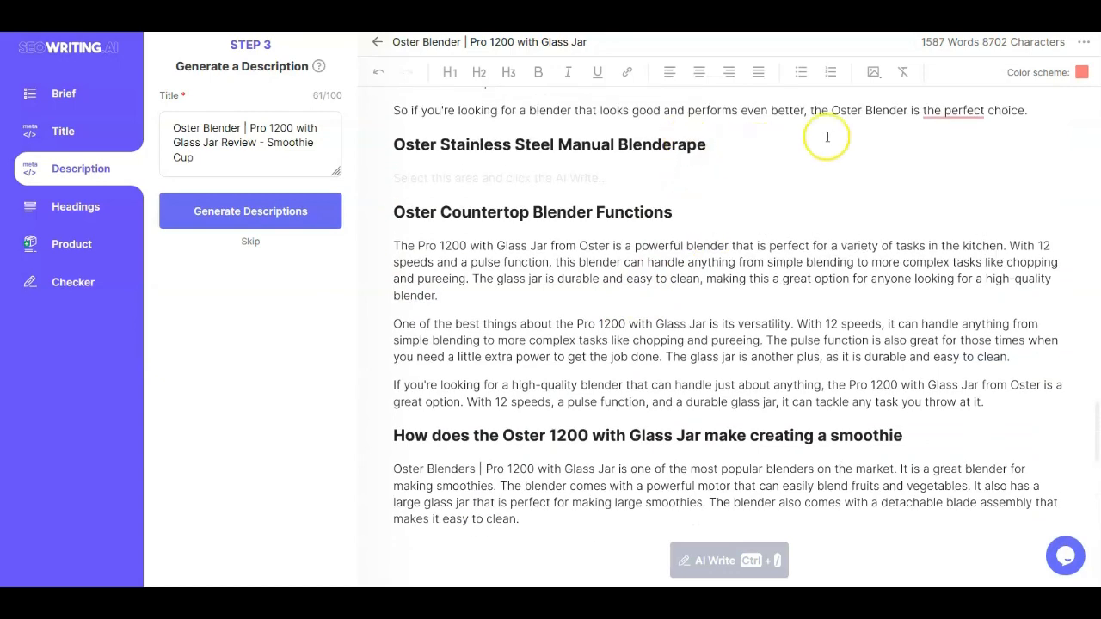
{"action": "scroll", "coordinate": [828, 137], "scroll_direction": "up", "scroll_amount": 1}
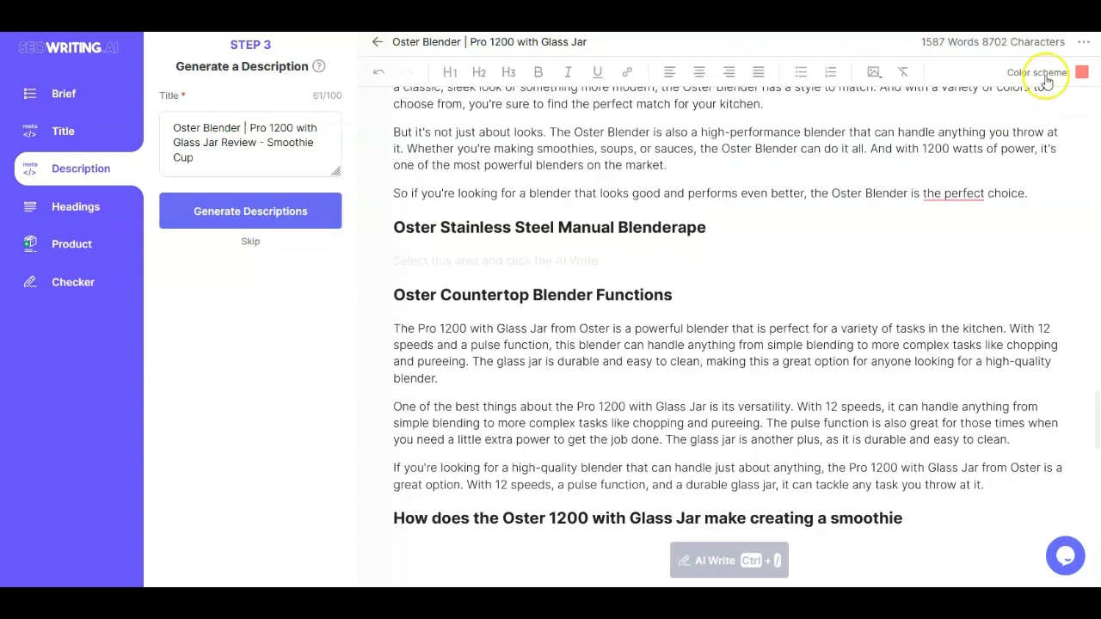
{"action": "left_click", "coordinate": [1086, 45]}
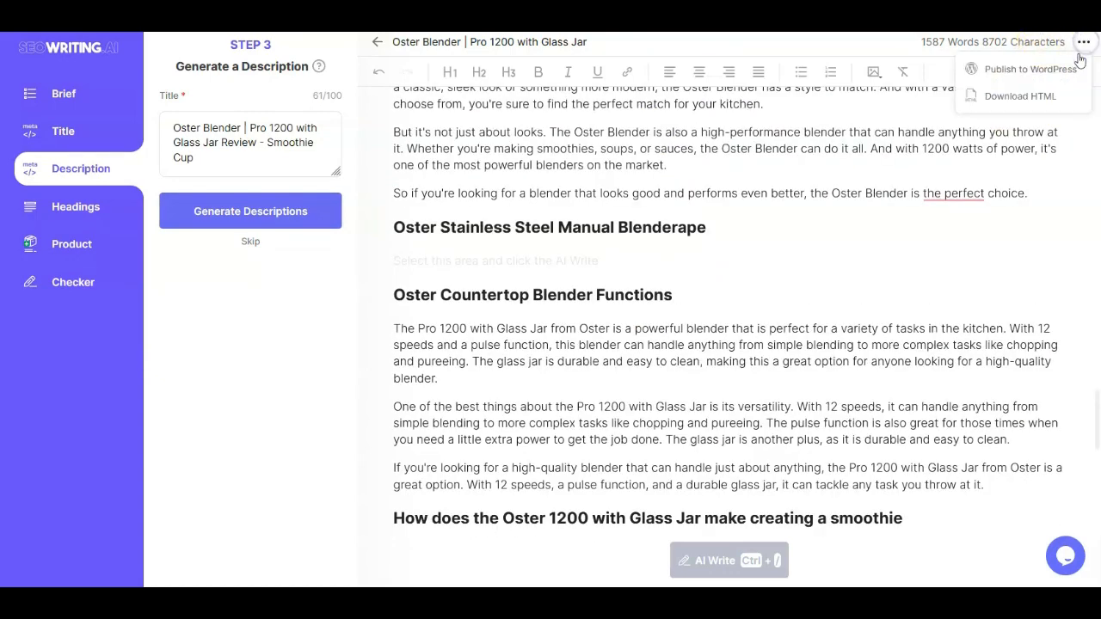
{"action": "left_click", "coordinate": [1017, 96]}
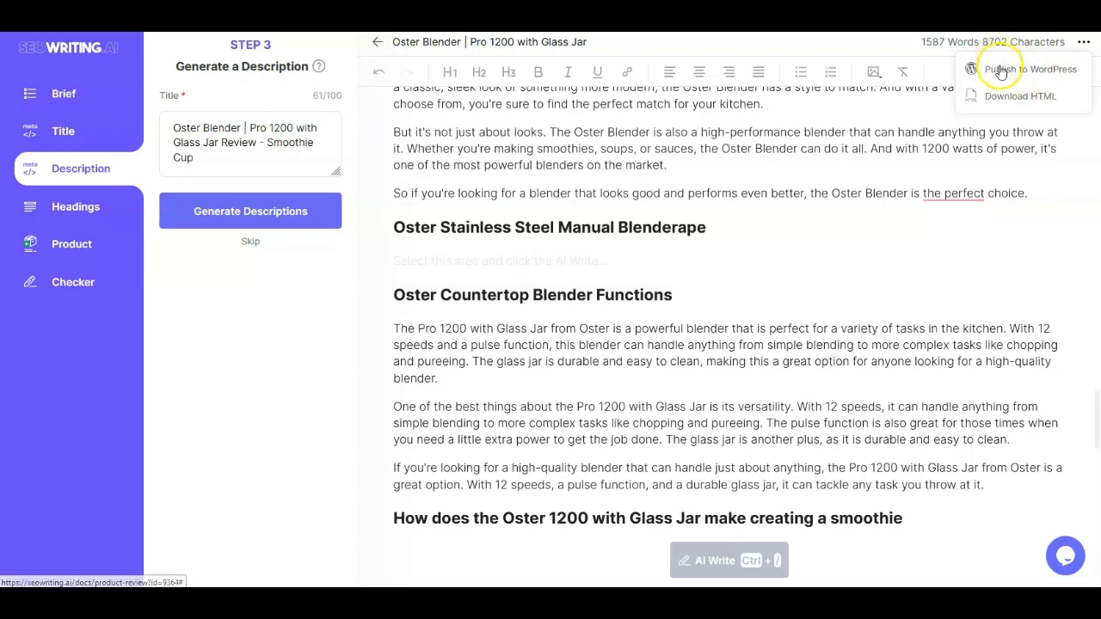
{"action": "left_click", "coordinate": [995, 72]}
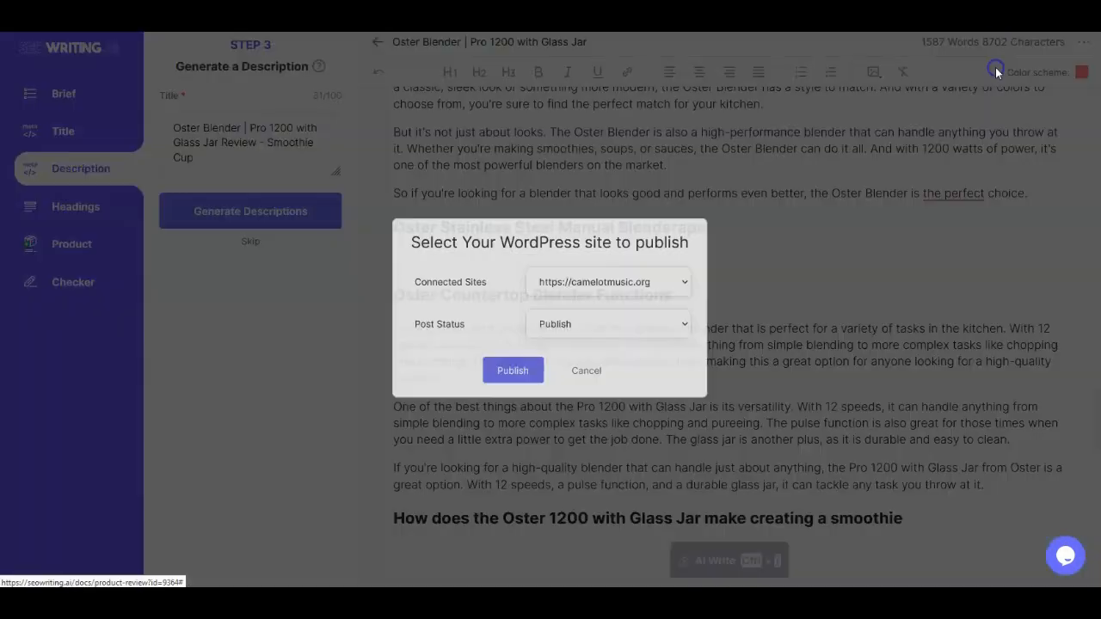
{"action": "left_click", "coordinate": [584, 289]}
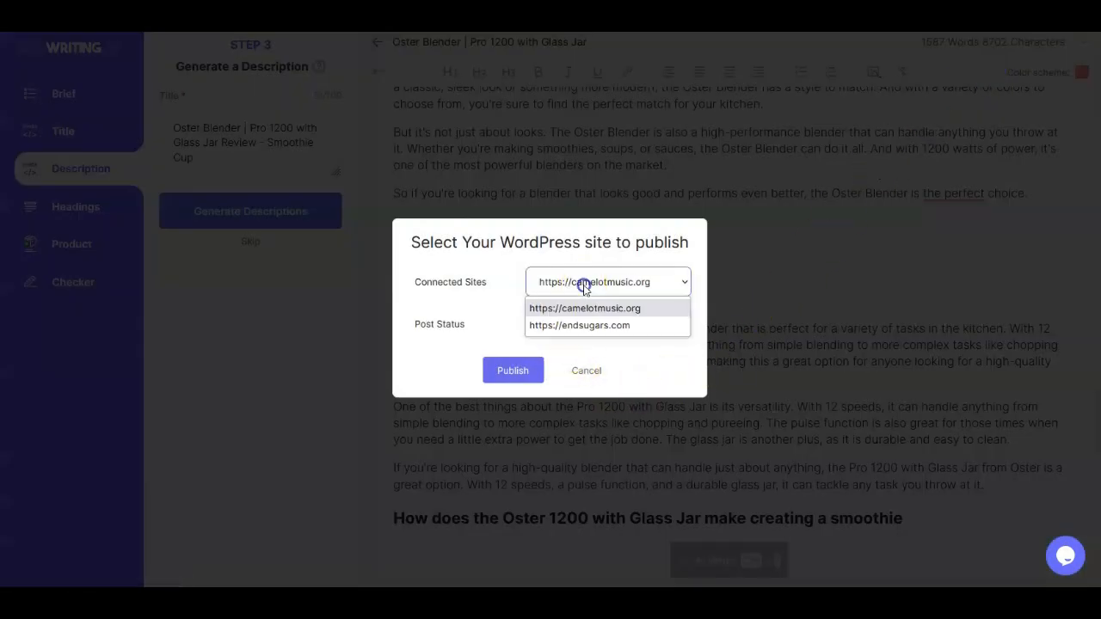
{"action": "left_click", "coordinate": [567, 327]}
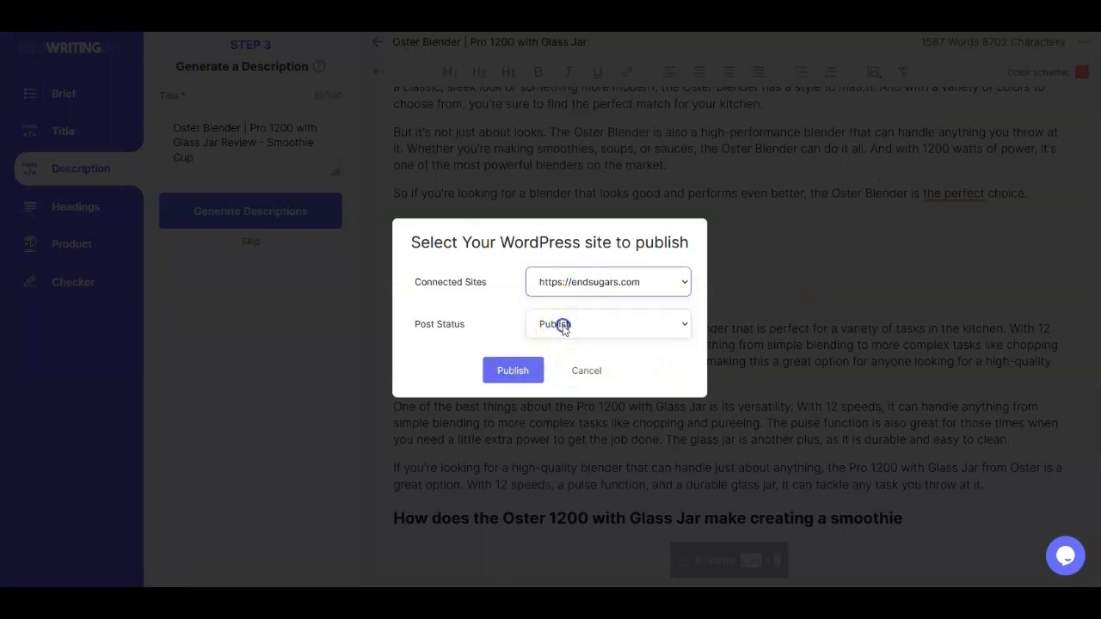
{"action": "left_click", "coordinate": [563, 327]}
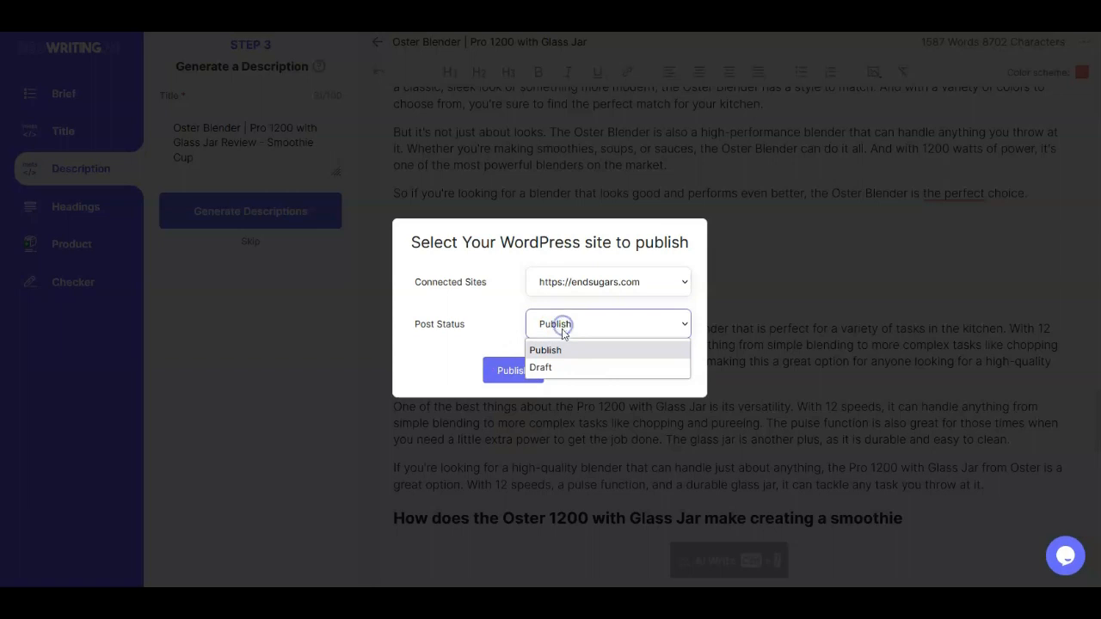
{"action": "left_click", "coordinate": [542, 368]}
{"action": "left_click", "coordinate": [513, 371]}
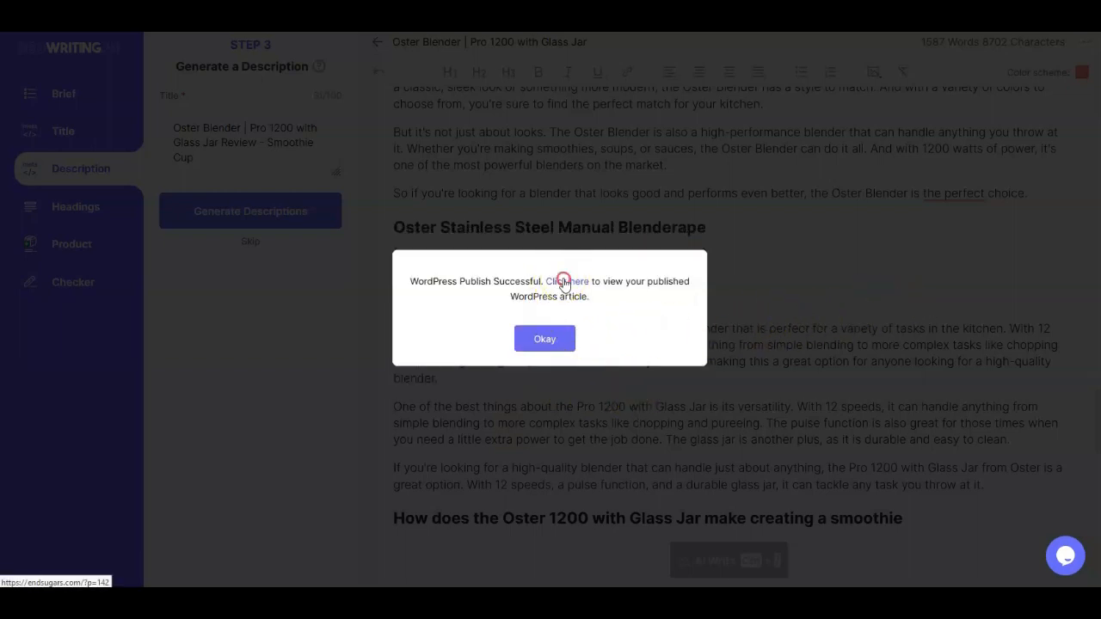
Open the WordPress article in a new browser tab and read through its layout, product details and section text
{"action": "right_click", "coordinate": [564, 282]}
{"action": "left_click", "coordinate": [581, 294]}
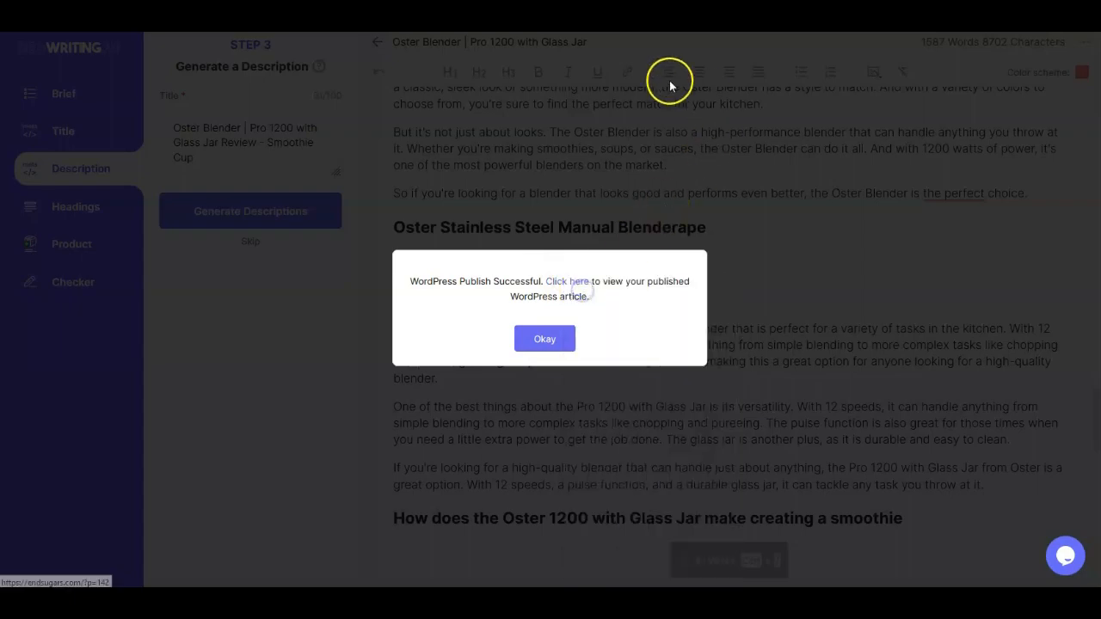
{"action": "key", "text": "ctrl+Tab"}
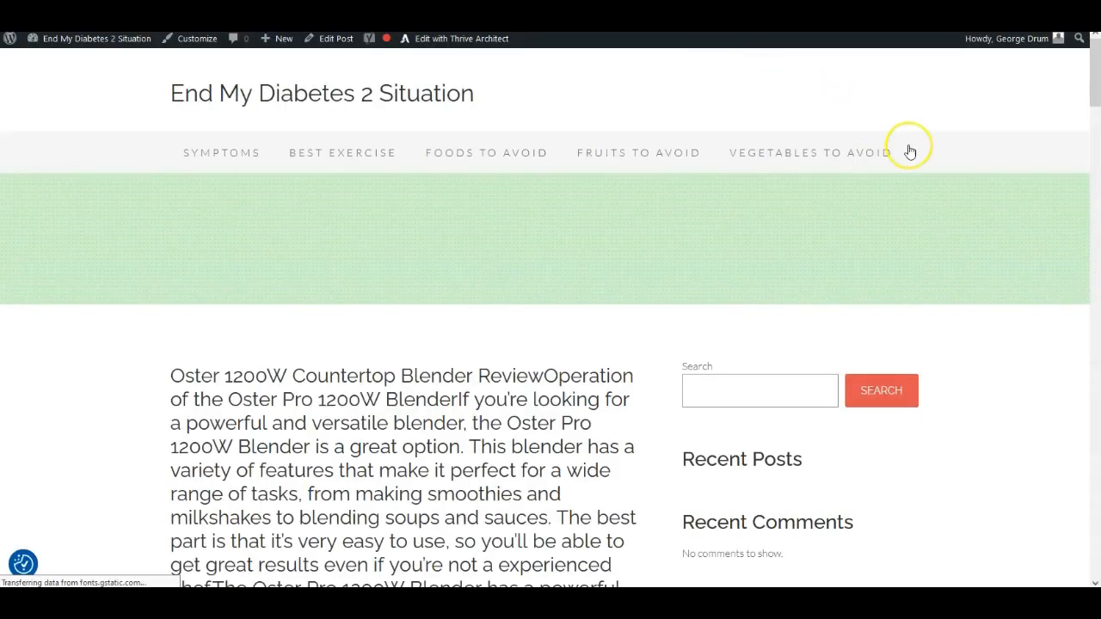
{"action": "scroll", "coordinate": [817, 271], "scroll_direction": "down", "scroll_amount": 2}
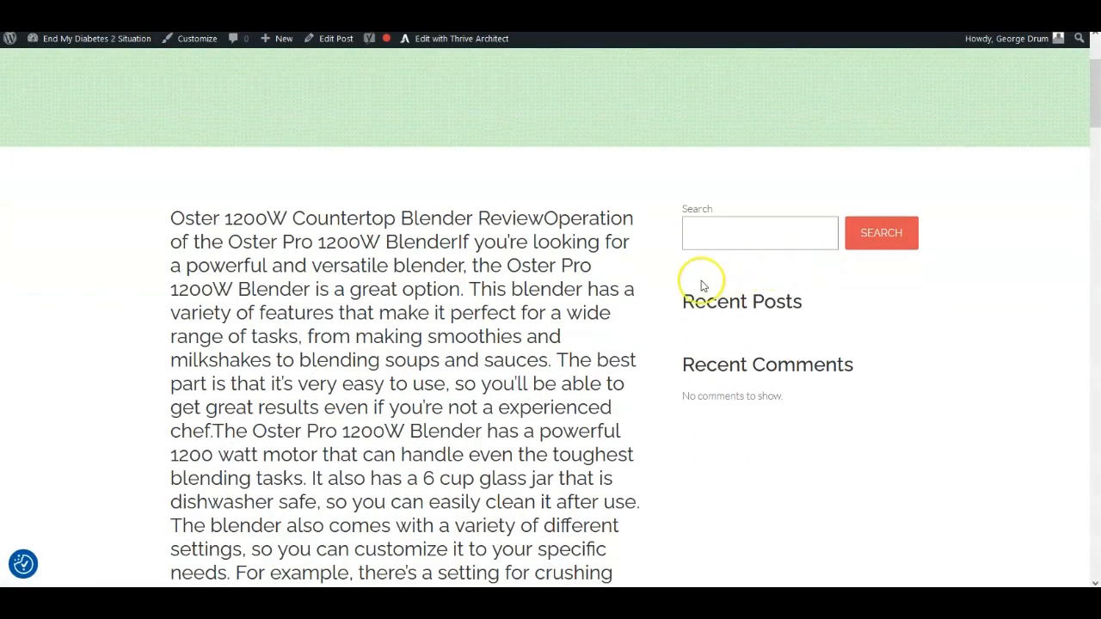
{"action": "scroll", "coordinate": [693, 280], "scroll_direction": "down", "scroll_amount": 2}
{"action": "scroll", "coordinate": [684, 275], "scroll_direction": "down", "scroll_amount": 5}
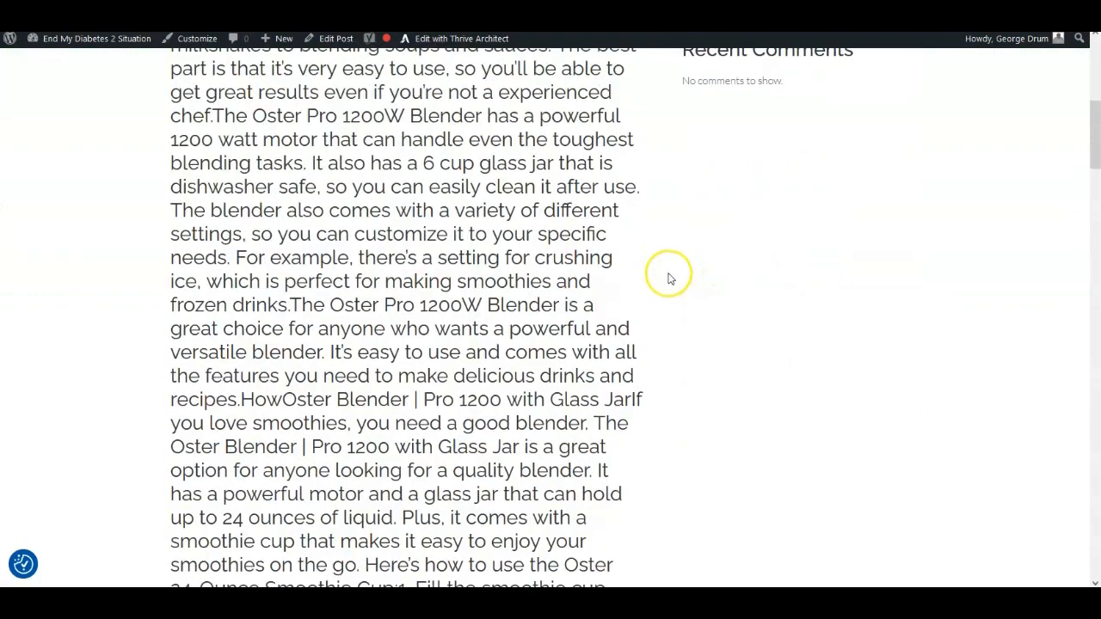
{"action": "scroll", "coordinate": [641, 269], "scroll_direction": "down", "scroll_amount": 7}
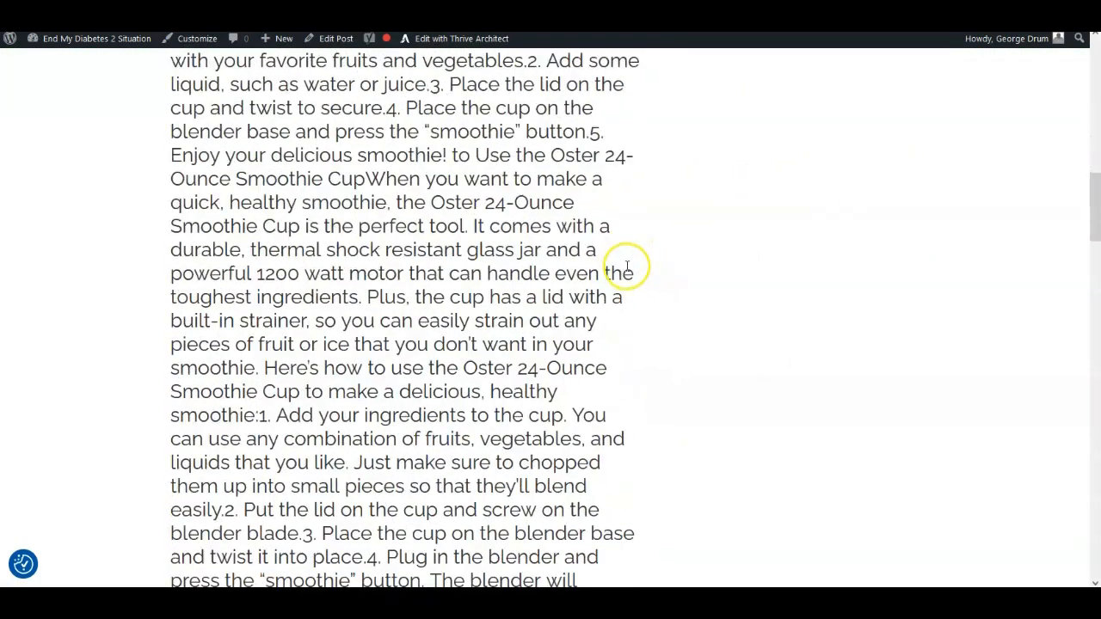
{"action": "scroll", "coordinate": [616, 269], "scroll_direction": "down", "scroll_amount": 4}
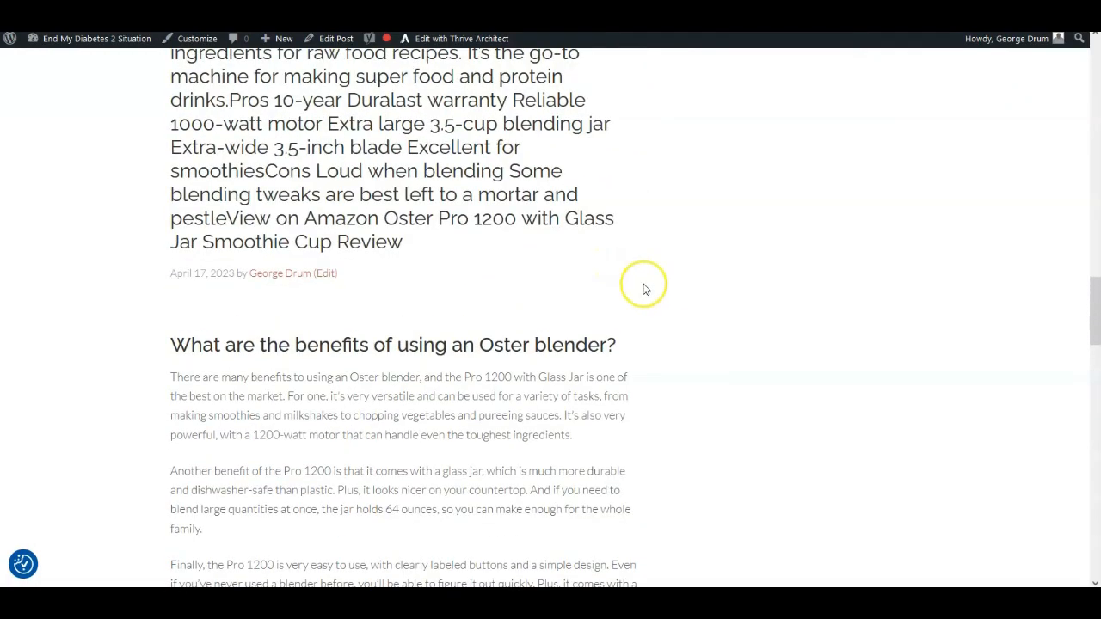
Refresh the WordPress posts list, check the imported draft's title, and open the Oster 1200W Countertop Blender Review draft for editing
{"action": "scroll", "coordinate": [641, 288], "scroll_direction": "down", "scroll_amount": 7}
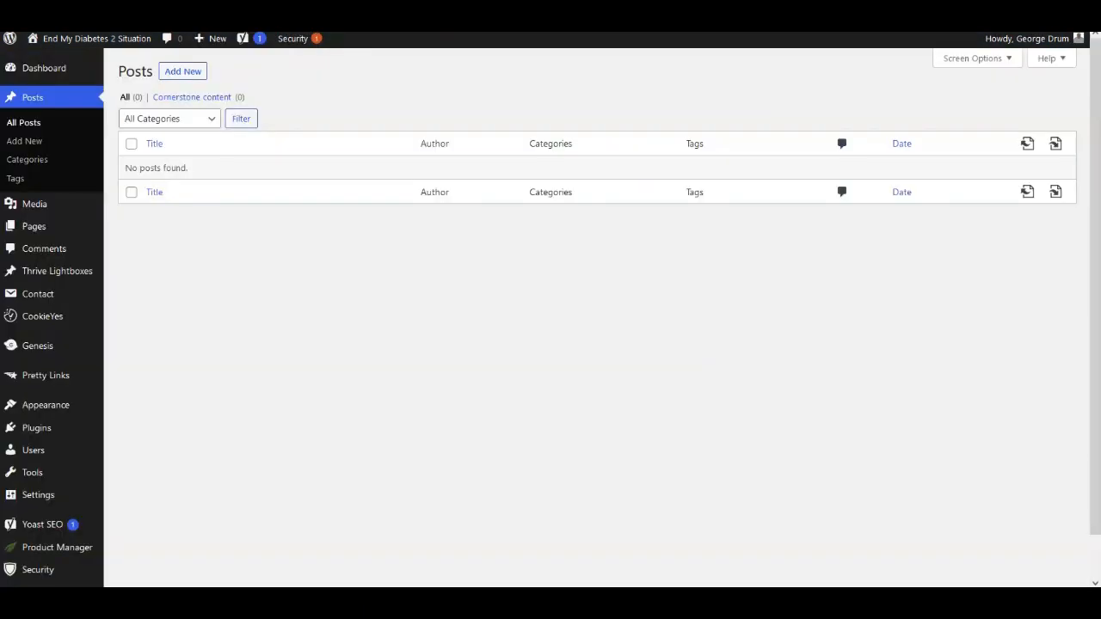
{"action": "right_click", "coordinate": [992, 3]}
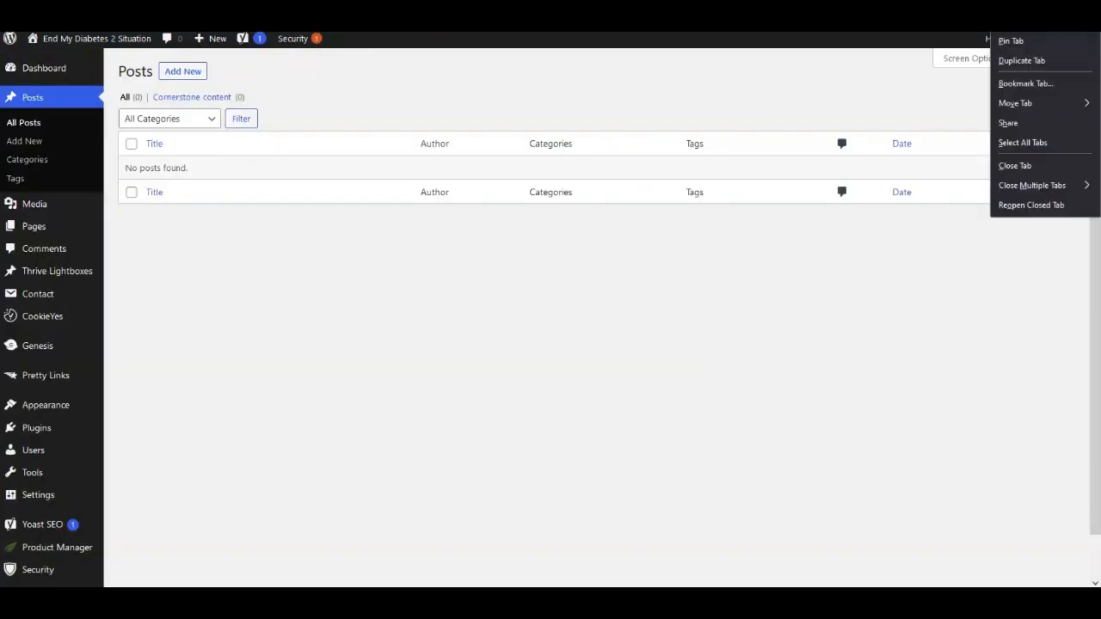
{"action": "left_click", "coordinate": [1012, 1]}
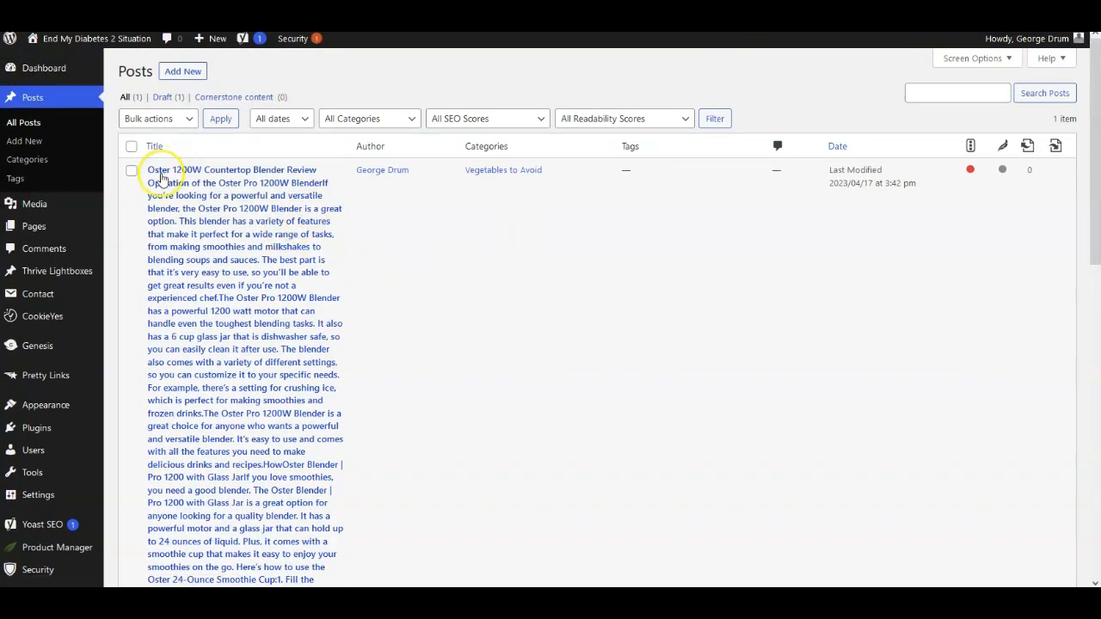
{"action": "scroll", "coordinate": [164, 181], "scroll_direction": "down", "scroll_amount": 10}
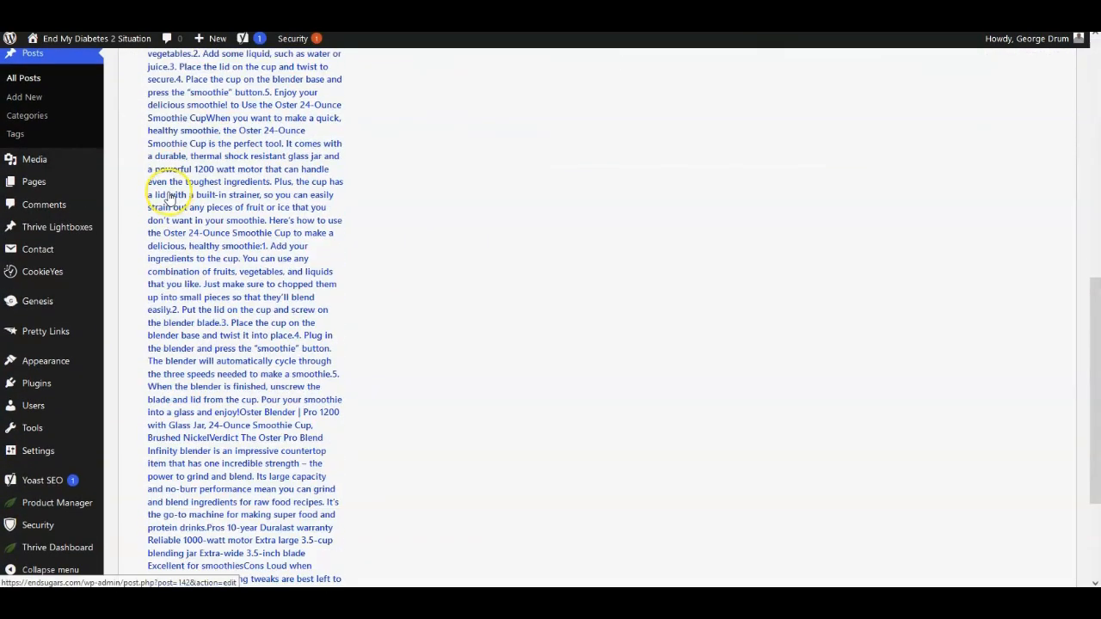
{"action": "scroll", "coordinate": [164, 198], "scroll_direction": "down", "scroll_amount": 5}
{"action": "left_click", "coordinate": [155, 200]}
Review the article's headings and section text in the WordPress post editor and save the post as a draft
{"action": "scroll", "coordinate": [781, 327], "scroll_direction": "down", "scroll_amount": 3}
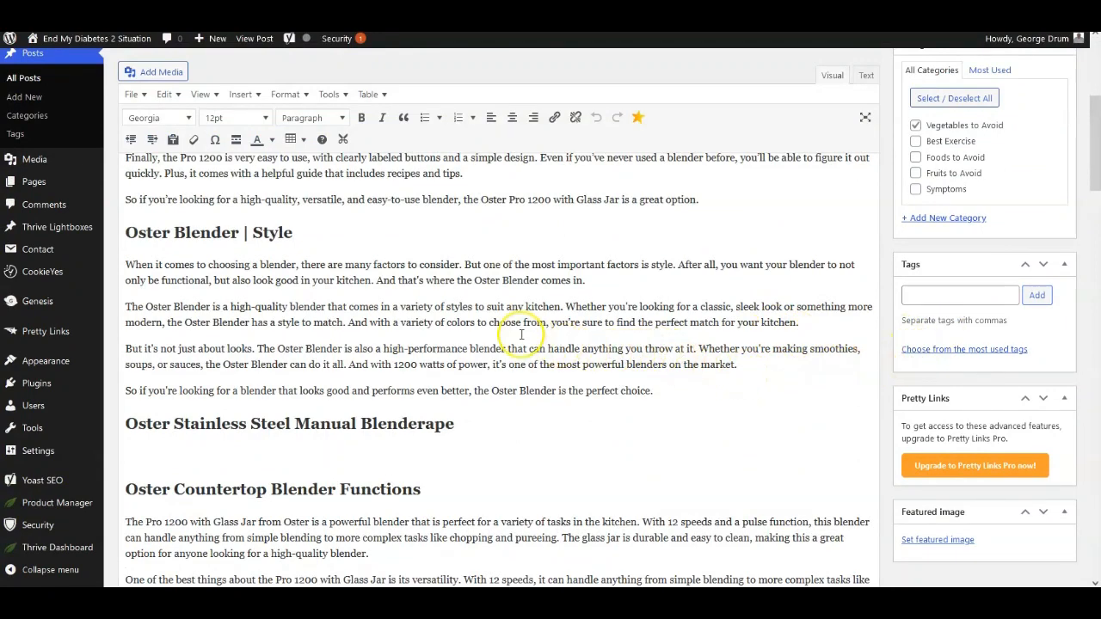
{"action": "scroll", "coordinate": [522, 334], "scroll_direction": "down", "scroll_amount": 8}
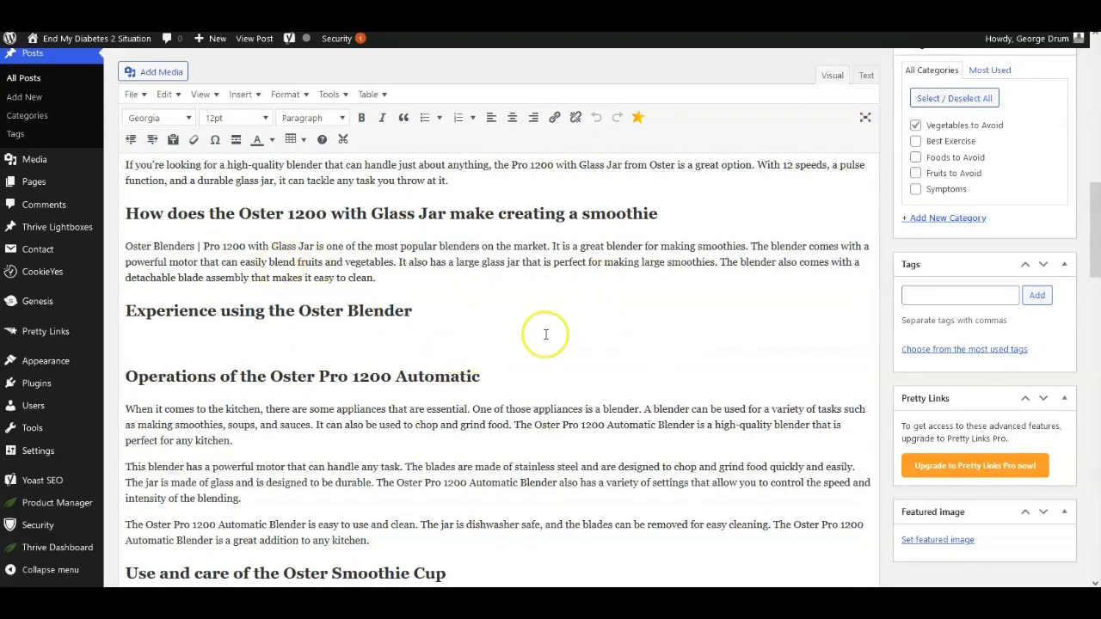
{"action": "scroll", "coordinate": [585, 327], "scroll_direction": "up", "scroll_amount": 2}
{"action": "scroll", "coordinate": [558, 335], "scroll_direction": "up", "scroll_amount": 5}
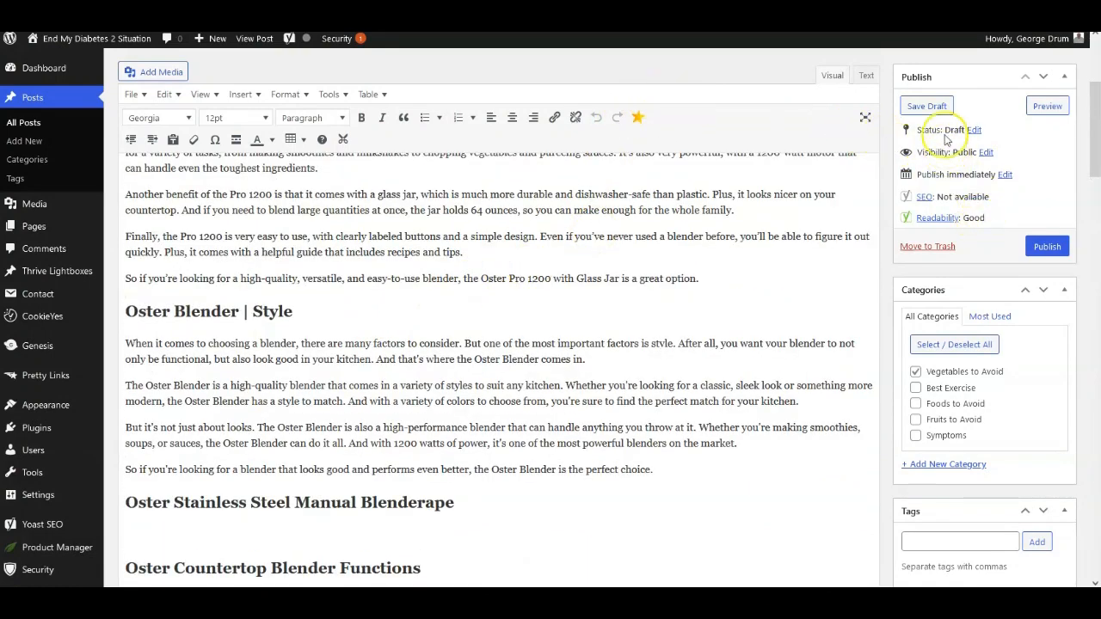
{"action": "left_click", "coordinate": [927, 108]}
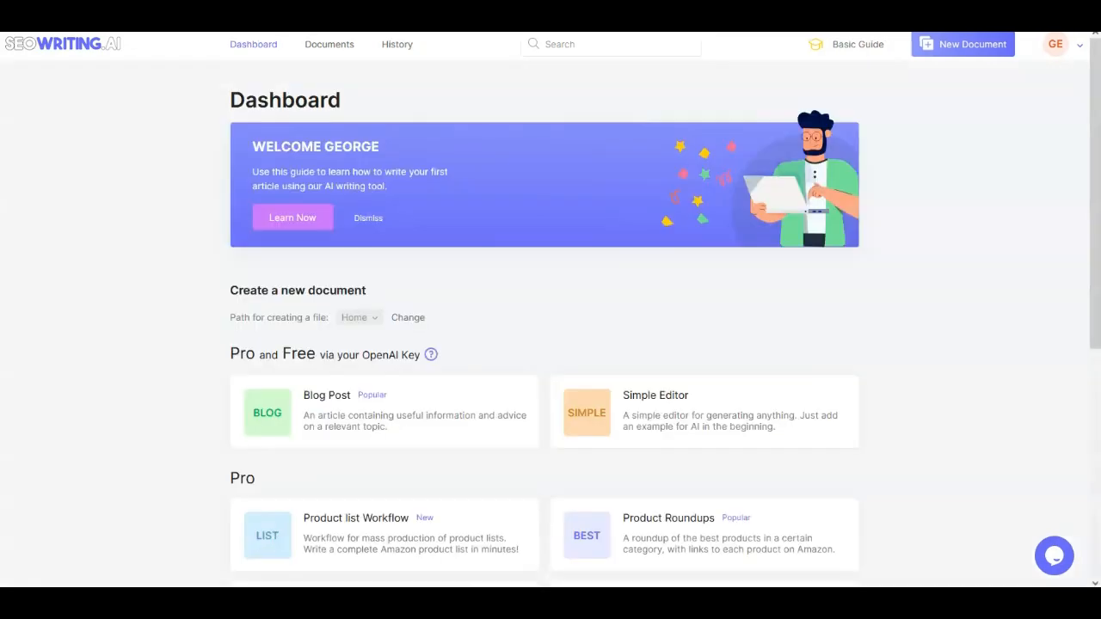
Switch to the SEOWRITING.AI dashboard, look over the available document types, and reload the dashboard
{"action": "scroll", "coordinate": [637, 333], "scroll_direction": "down", "scroll_amount": 2}
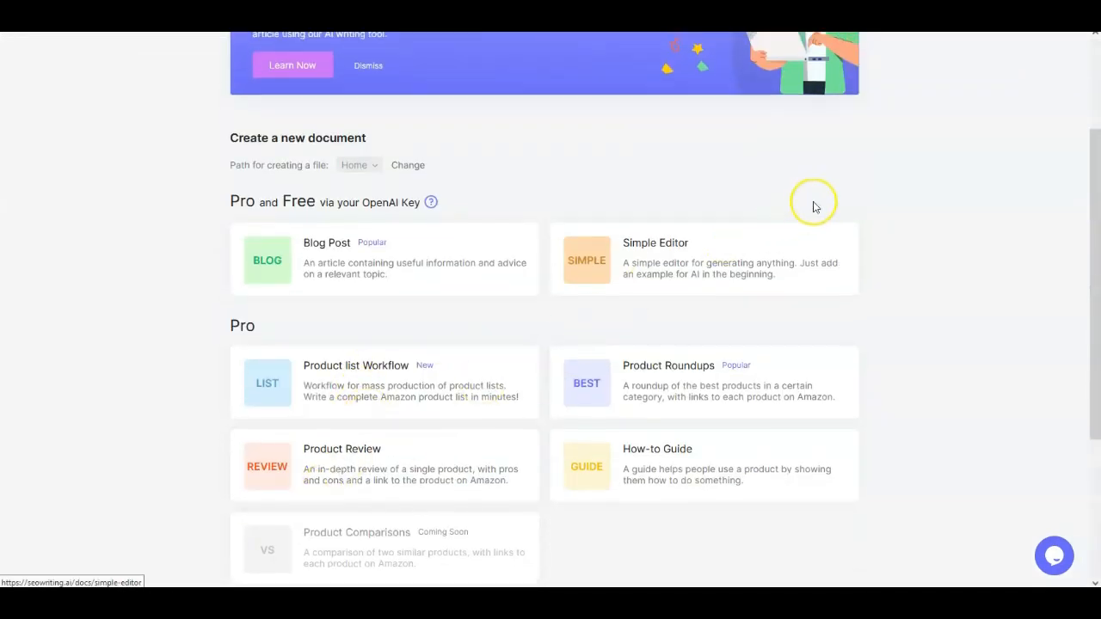
{"action": "scroll", "coordinate": [837, 226], "scroll_direction": "up", "scroll_amount": 2}
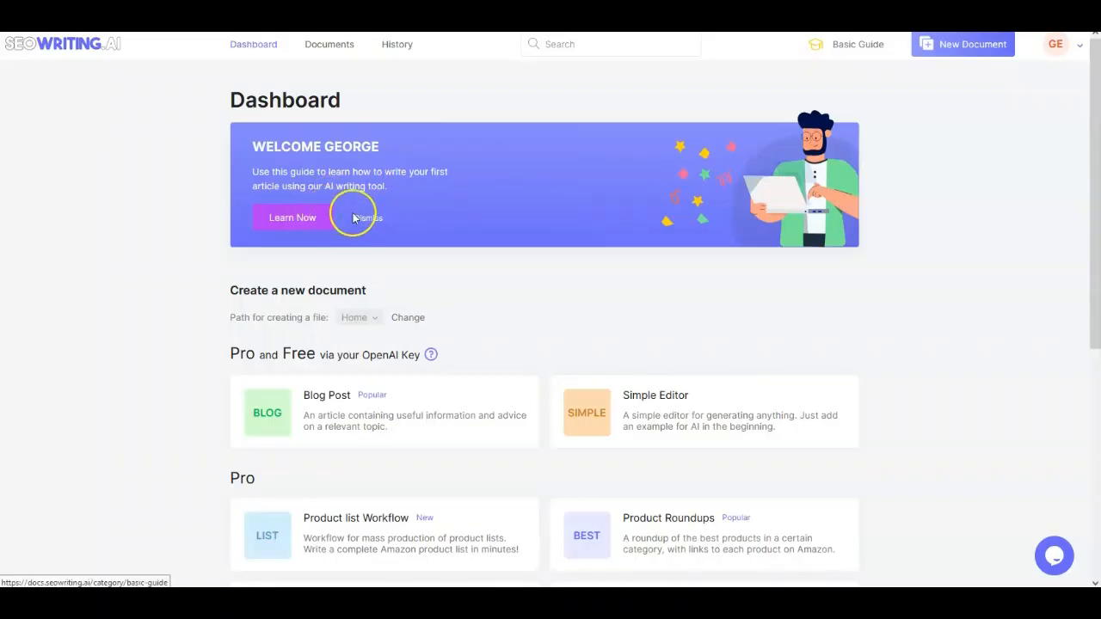
{"action": "left_click", "coordinate": [69, 49]}
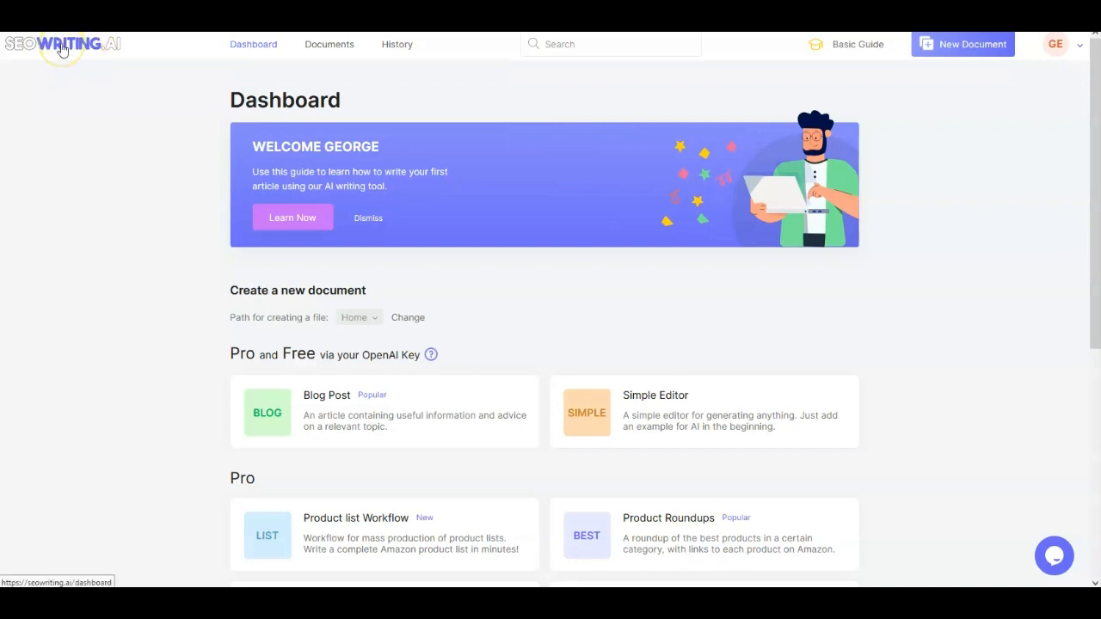